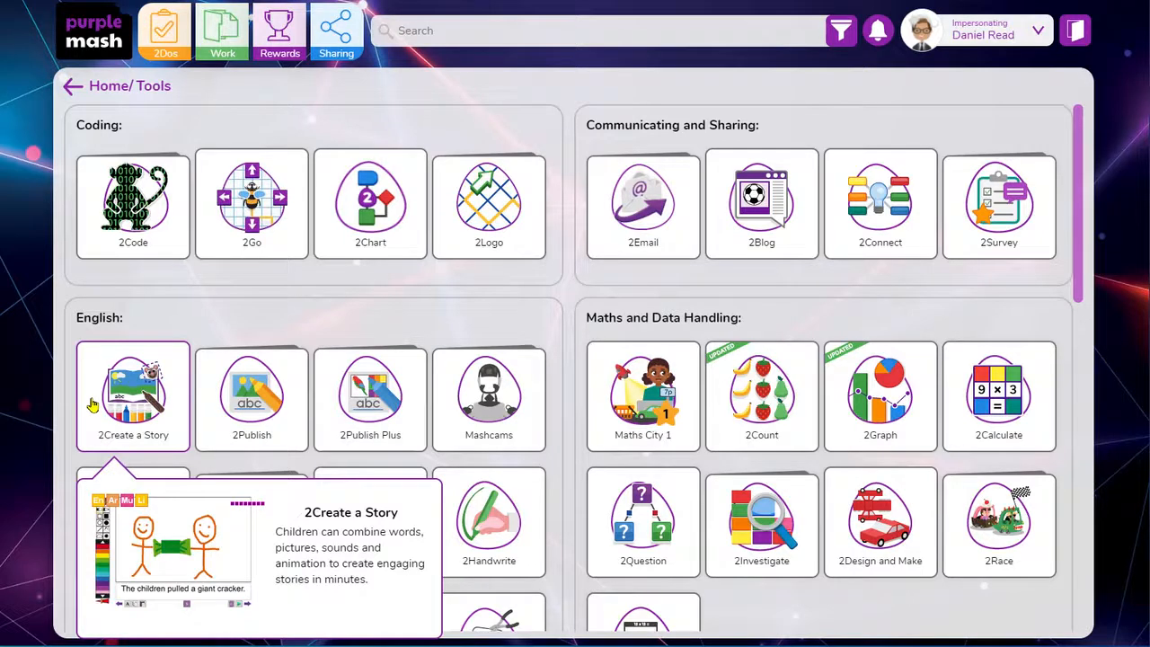
Step: Open 2Create a Story and start a new My Adventure Story
{"action": "left_click", "coordinate": [92, 406]}
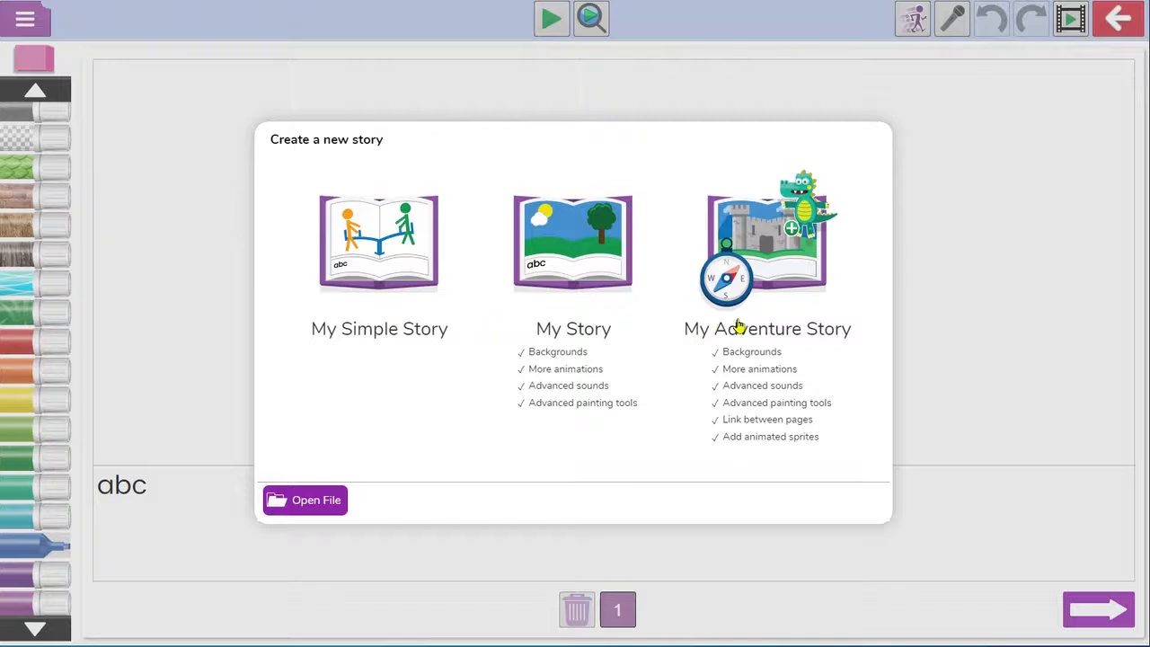
{"action": "left_click", "coordinate": [777, 291]}
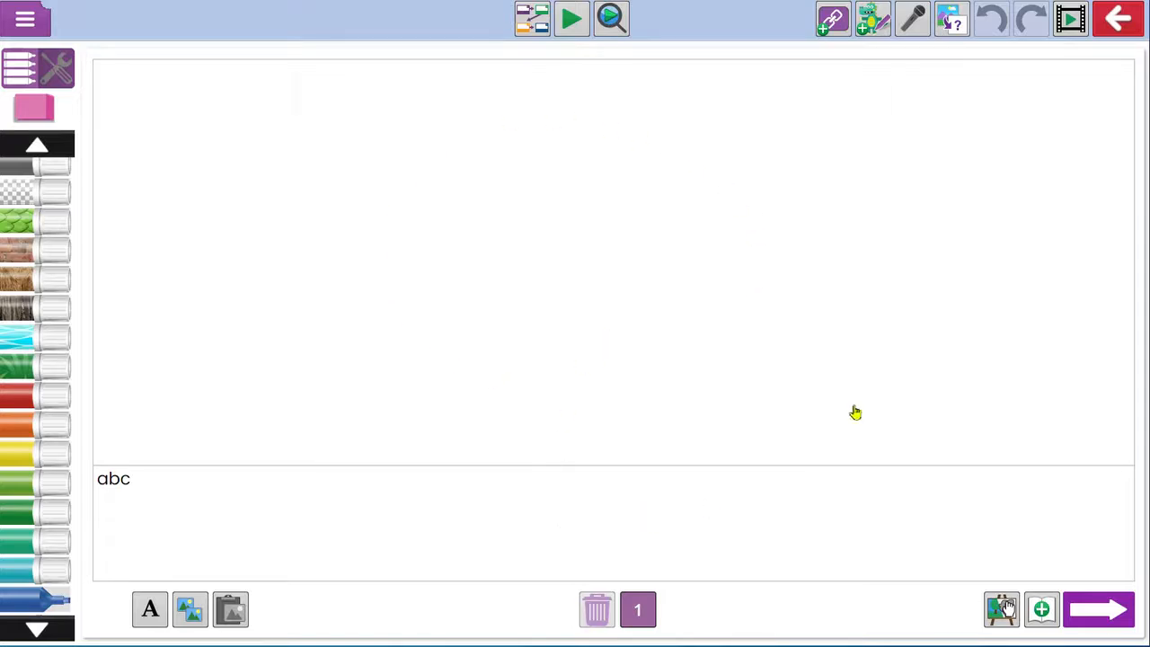
Step: Edit the page background and load the saved "Christmas background" picture from My Work into it
{"action": "left_click", "coordinate": [954, 38]}
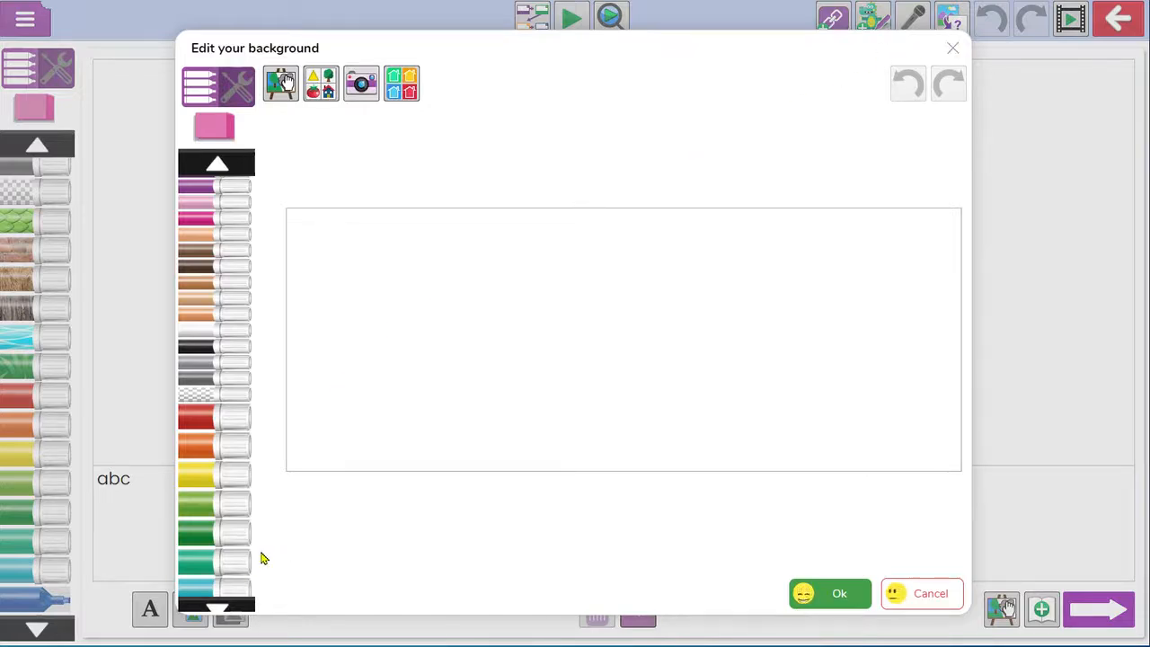
{"action": "left_click", "coordinate": [247, 609]}
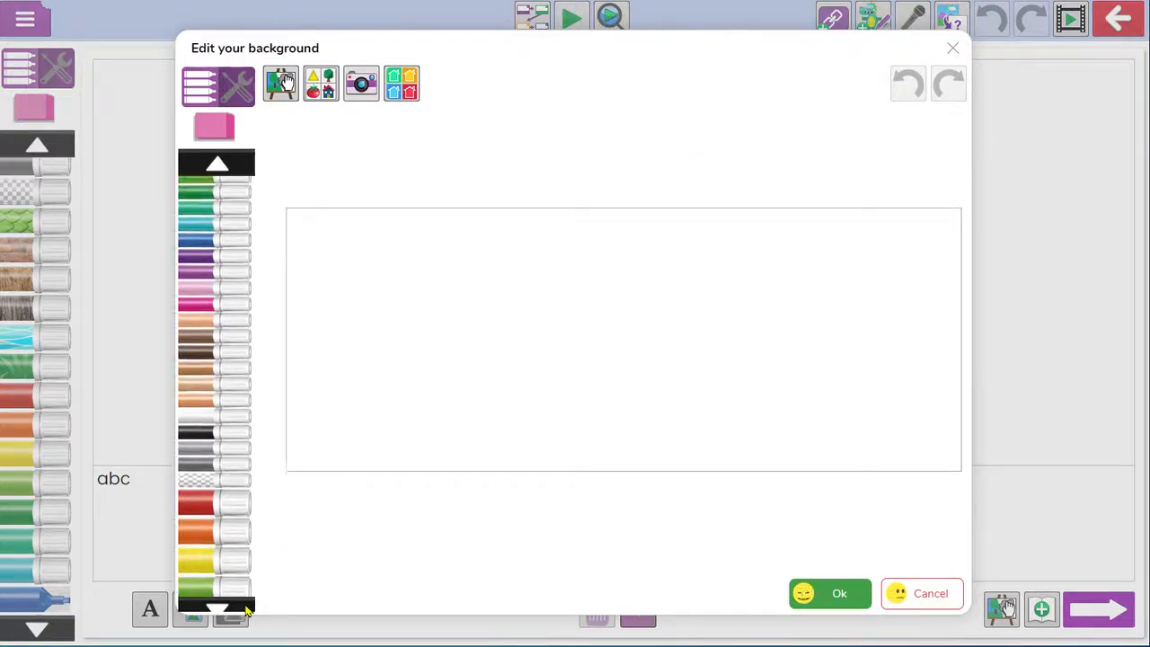
{"action": "left_click", "coordinate": [229, 96]}
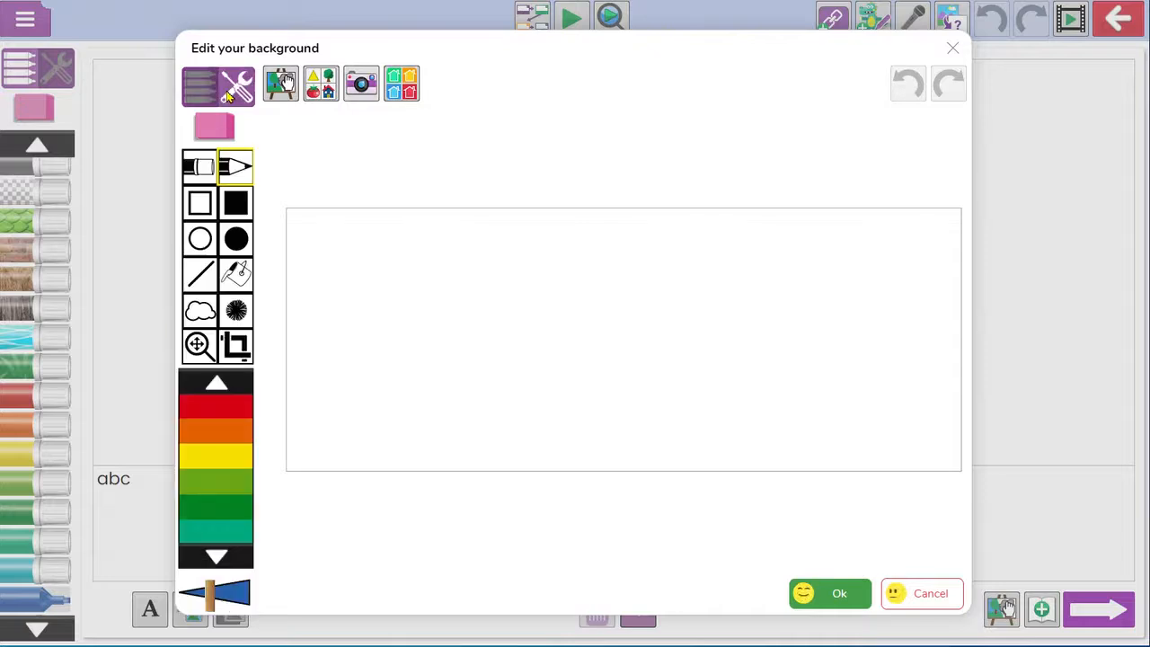
{"action": "left_click", "coordinate": [320, 86]}
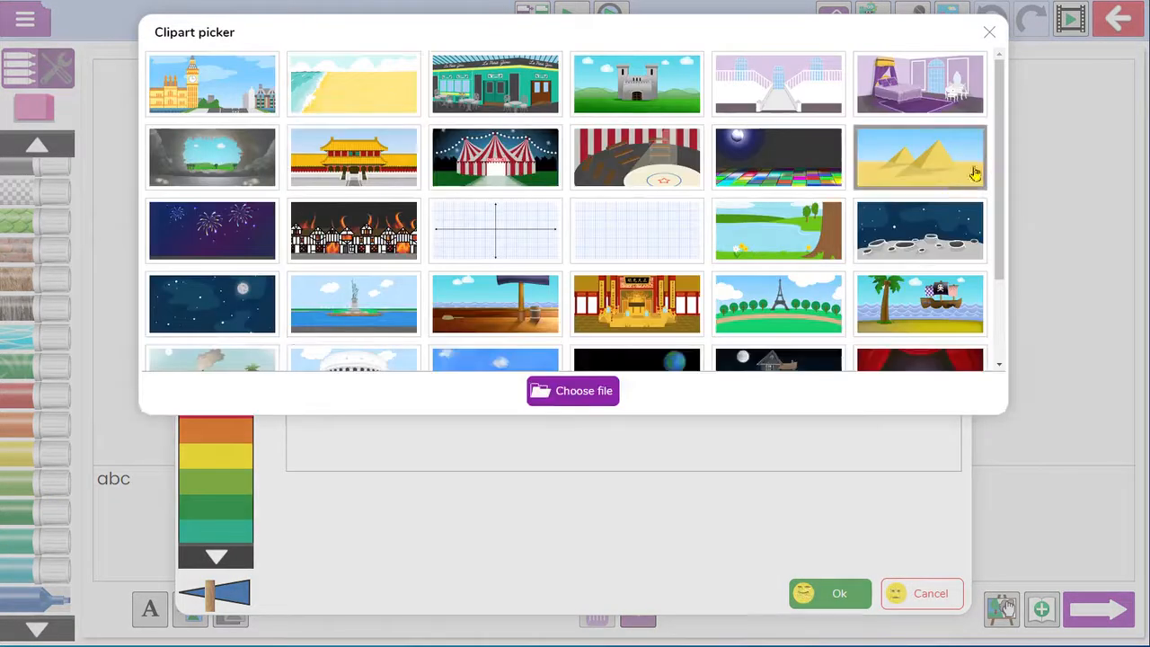
{"action": "left_click_drag", "start_coordinate": [1001, 146], "coordinate": [1003, 233]}
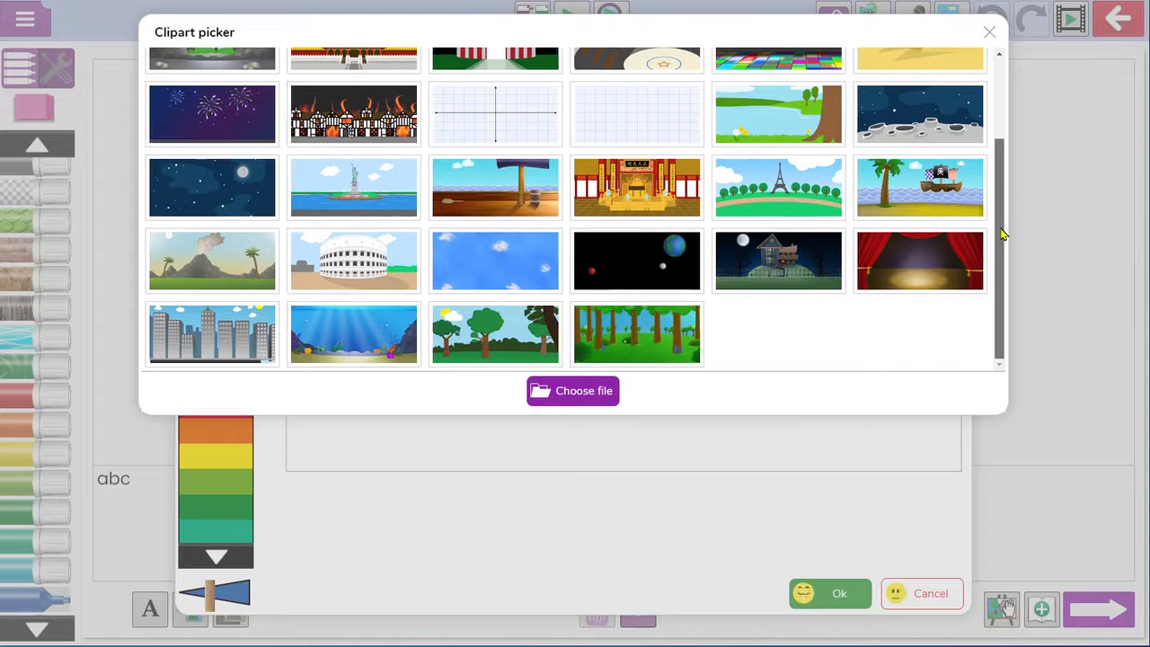
{"action": "left_click", "coordinate": [605, 395]}
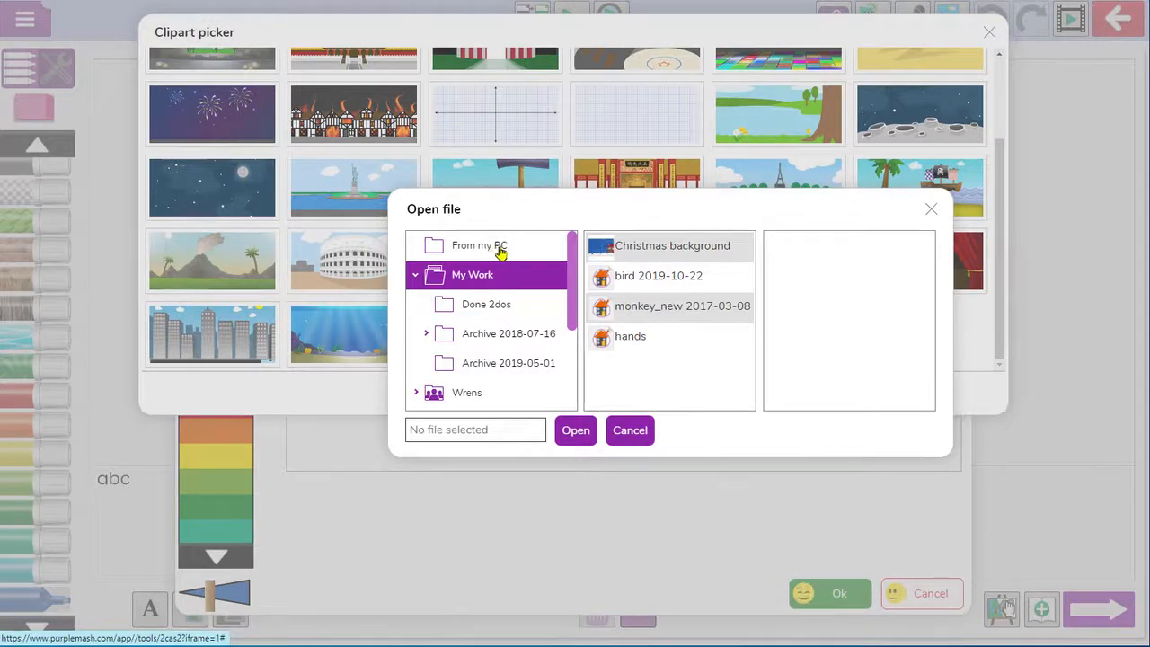
{"action": "left_click", "coordinate": [633, 255]}
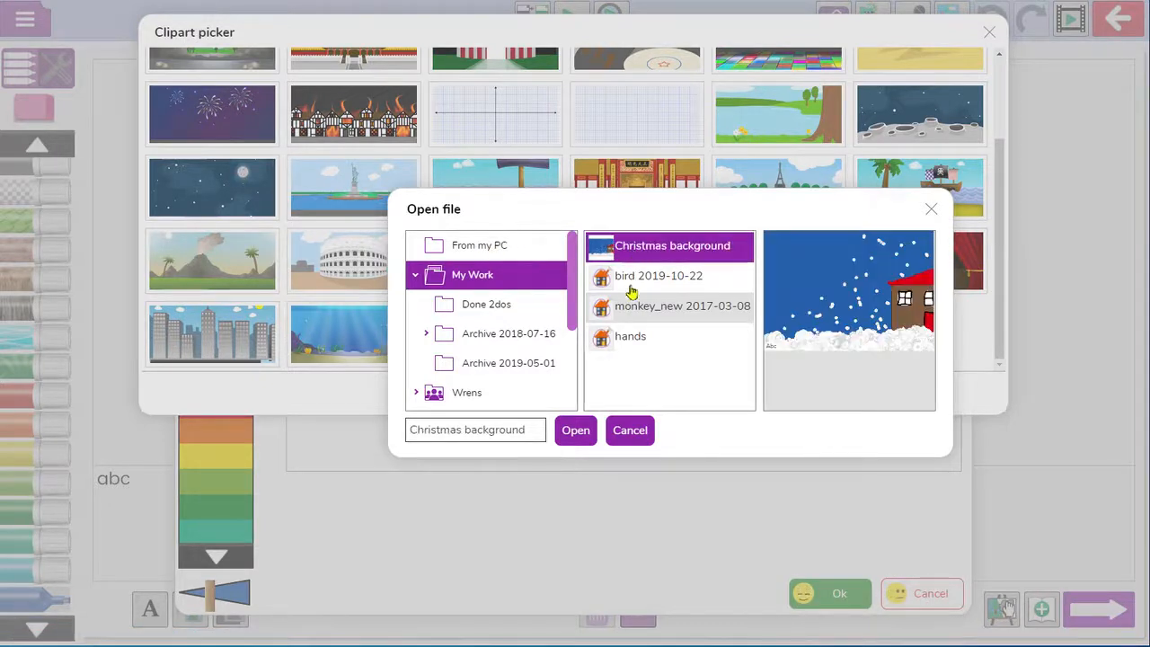
{"action": "left_click", "coordinate": [581, 432]}
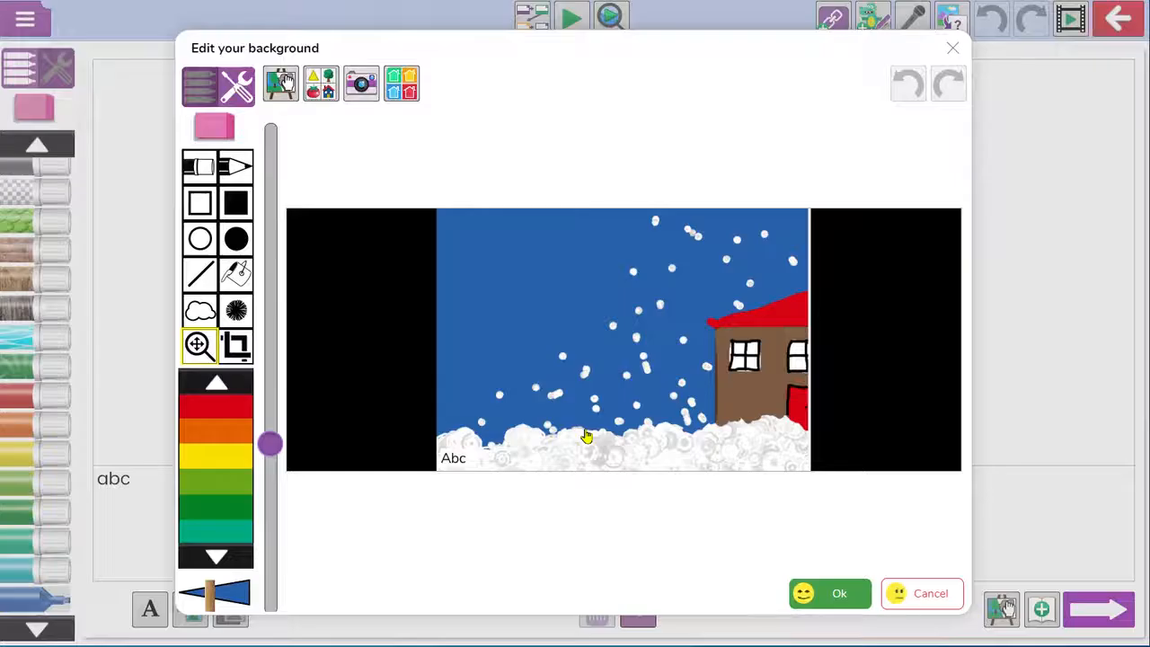
Step: Enlarge the Christmas picture to fill the whole background frame, shift it up to include the snowy ground, and apply it
{"action": "left_click_drag", "start_coordinate": [267, 445], "coordinate": [304, 271]}
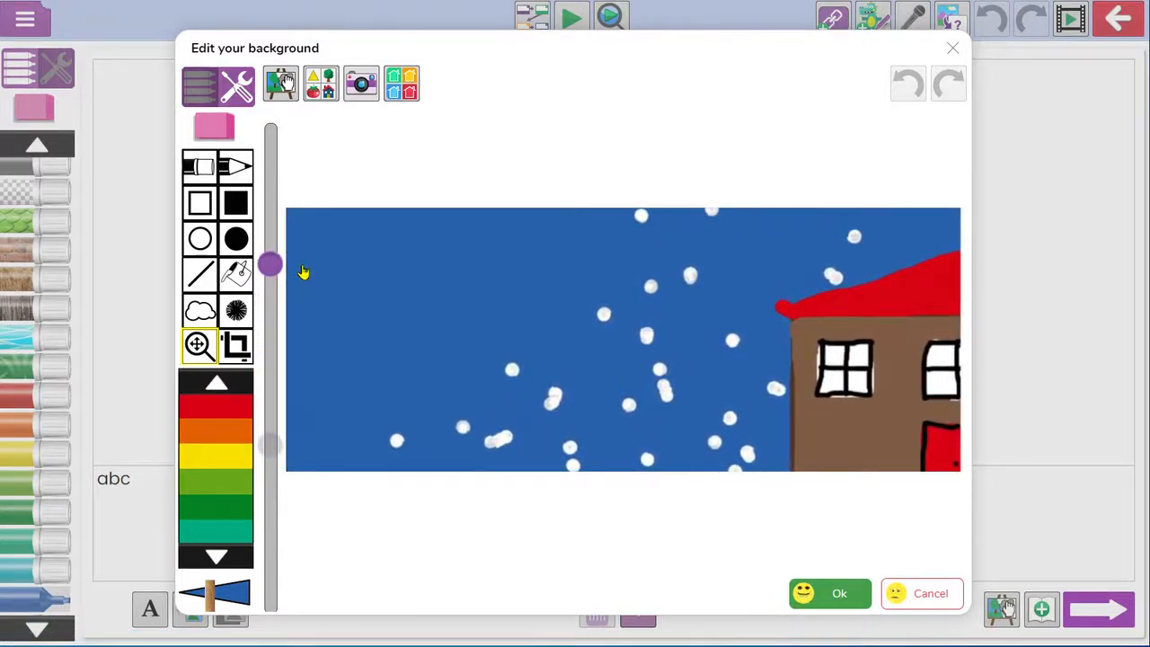
{"action": "left_click_drag", "start_coordinate": [385, 369], "coordinate": [393, 321]}
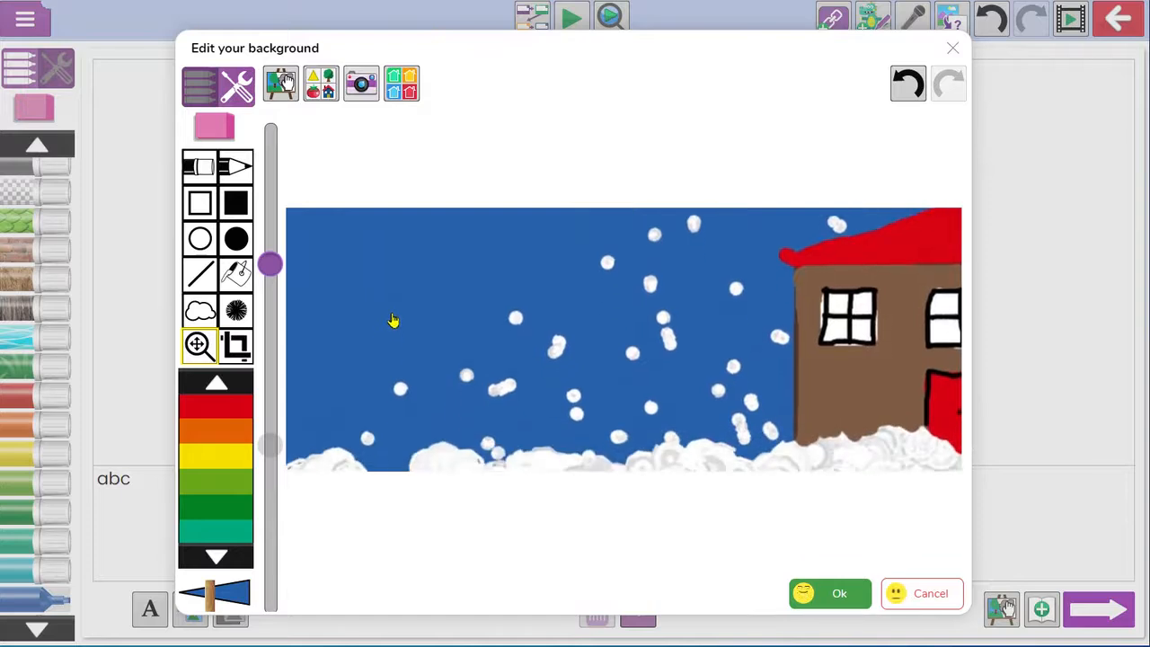
{"action": "left_click", "coordinate": [861, 607]}
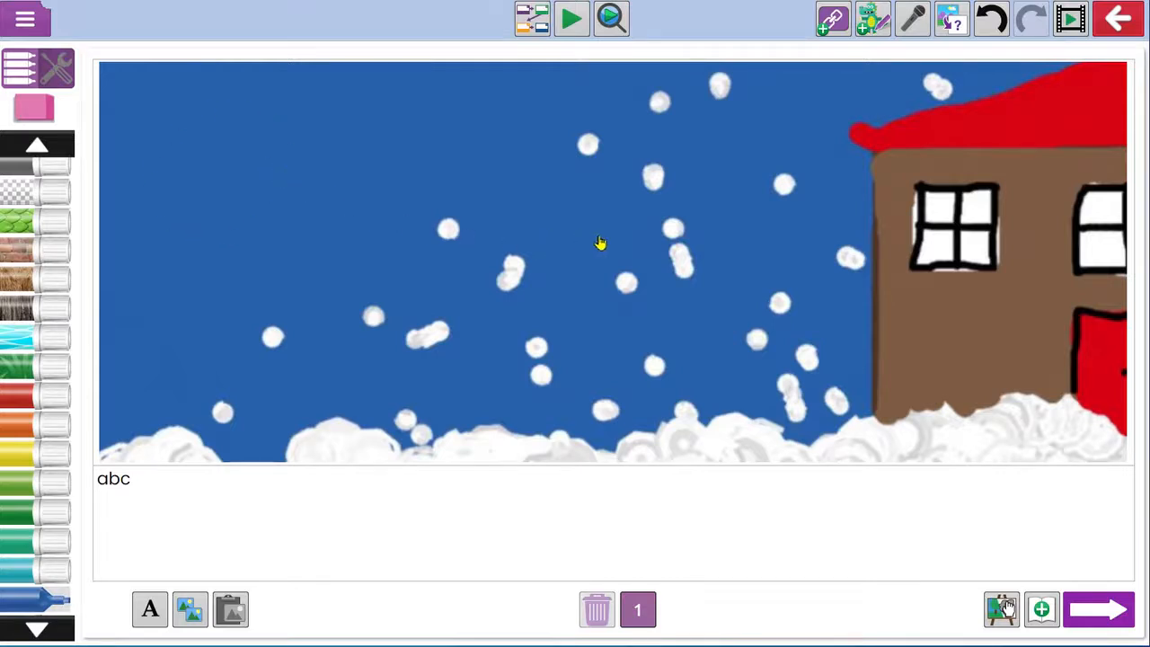
Step: Paint a red number 3 directly onto the page's blue sky and undo the drawing
{"action": "left_click", "coordinate": [59, 72]}
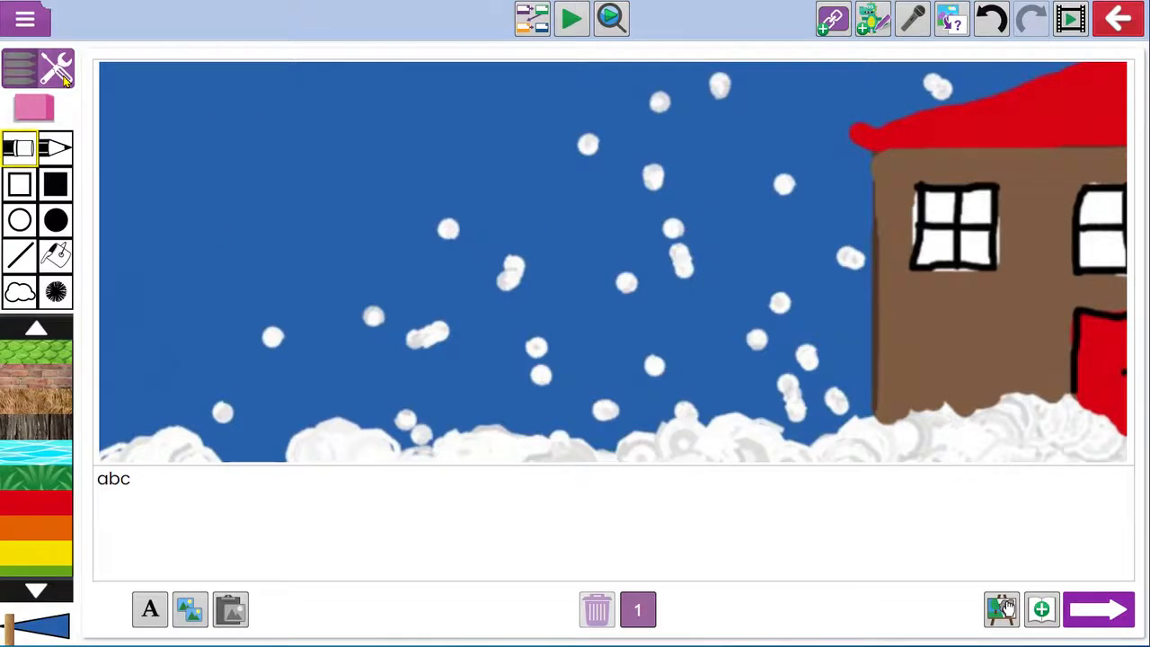
{"action": "scroll", "coordinate": [59, 499], "scroll_direction": "up", "scroll_amount": 1}
{"action": "left_click", "coordinate": [39, 512]}
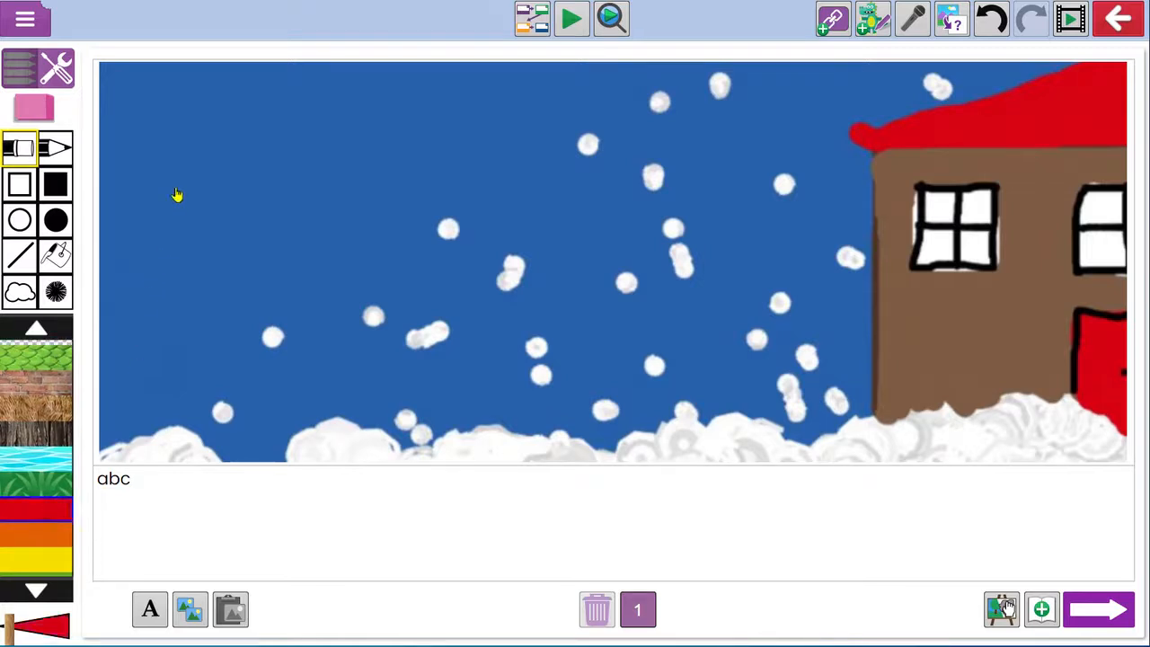
{"action": "mouse_move", "coordinate": [153, 142]}
{"action": "left_mouse_down"}
{"action": "mouse_move", "coordinate": [196, 112]}
{"action": "mouse_move", "coordinate": [221, 154]}
{"action": "mouse_move", "coordinate": [192, 180]}
{"action": "mouse_move", "coordinate": [229, 214]}
{"action": "mouse_move", "coordinate": [195, 257]}
{"action": "mouse_move", "coordinate": [154, 217]}
{"action": "left_mouse_up"}
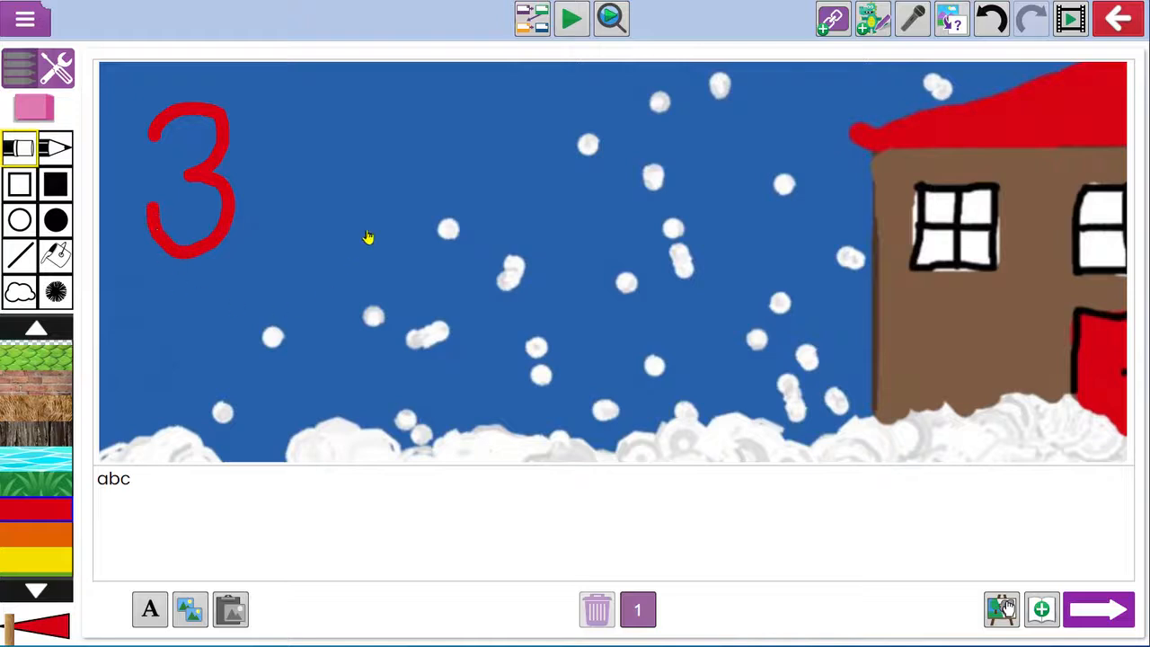
{"action": "left_click", "coordinate": [994, 34]}
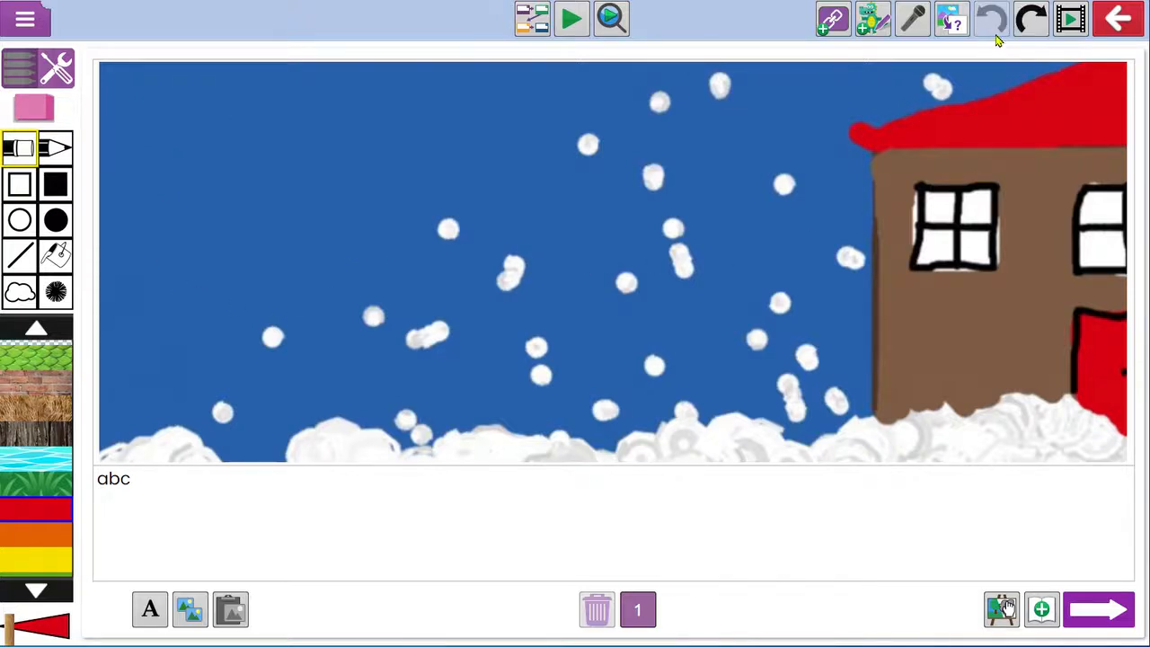
Step: Create a sprite of a hand-painted pink number 3 and give it the Spin Clockwise start animation
{"action": "left_click", "coordinate": [873, 33]}
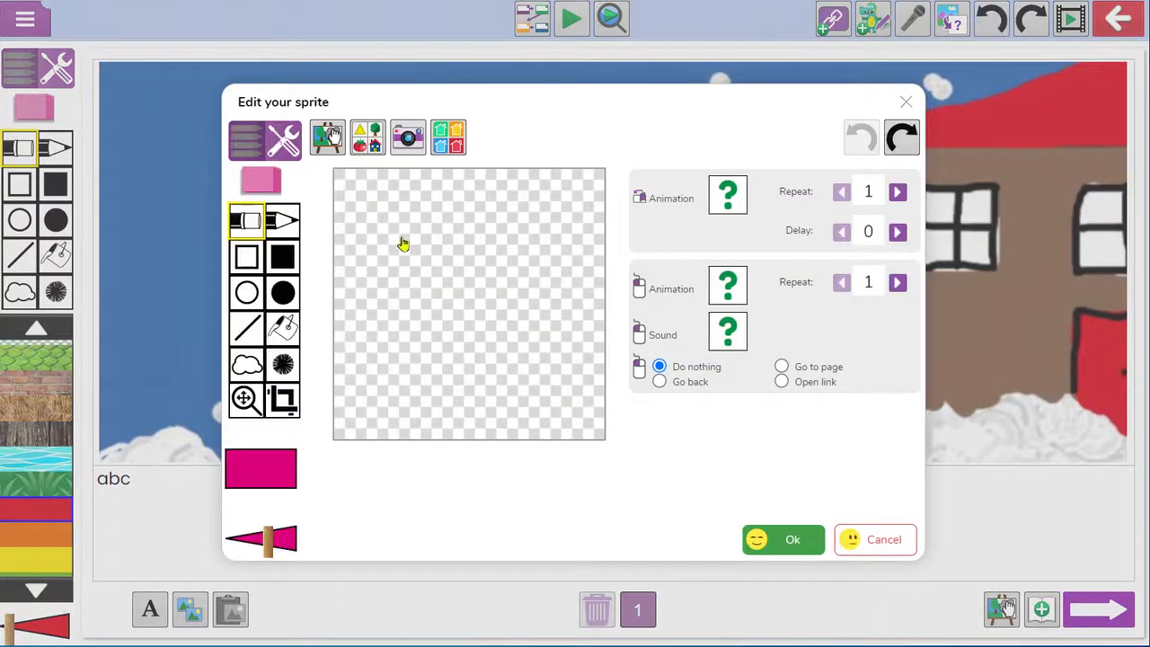
{"action": "mouse_move", "coordinate": [403, 242]}
{"action": "left_mouse_down"}
{"action": "mouse_move", "coordinate": [414, 217]}
{"action": "mouse_move", "coordinate": [477, 207]}
{"action": "mouse_move", "coordinate": [509, 242]}
{"action": "mouse_move", "coordinate": [494, 280]}
{"action": "mouse_move", "coordinate": [440, 302]}
{"action": "mouse_move", "coordinate": [490, 313]}
{"action": "mouse_move", "coordinate": [513, 366]}
{"action": "mouse_move", "coordinate": [497, 402]}
{"action": "mouse_move", "coordinate": [445, 415]}
{"action": "mouse_move", "coordinate": [392, 402]}
{"action": "mouse_move", "coordinate": [377, 375]}
{"action": "left_mouse_up"}
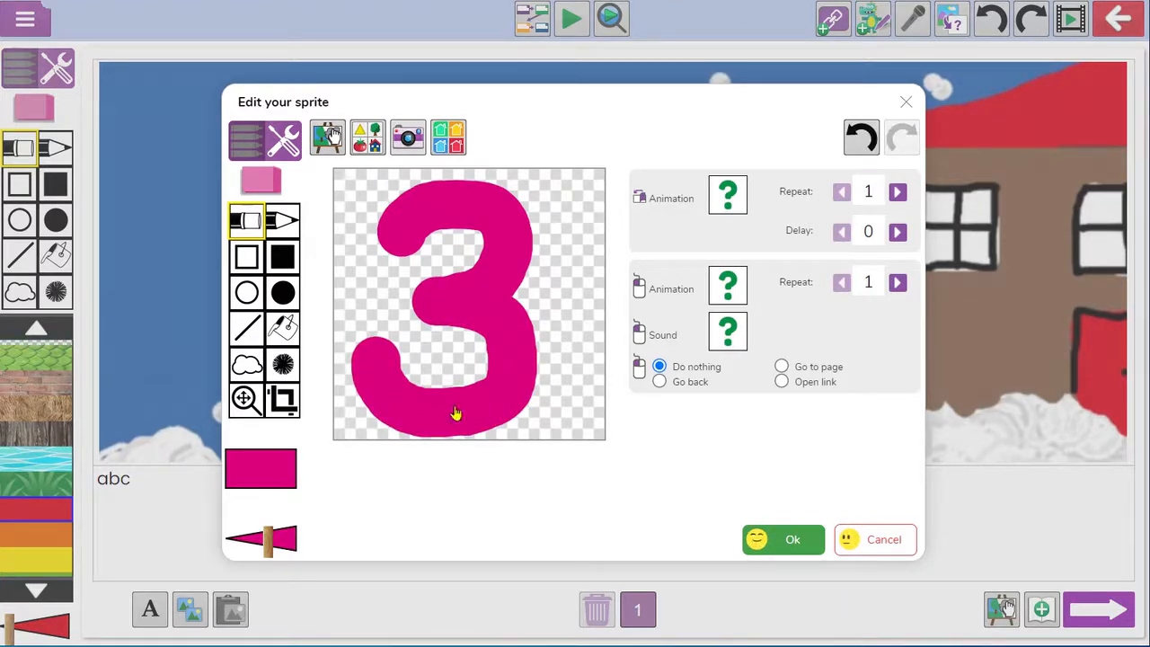
{"action": "left_click", "coordinate": [728, 218]}
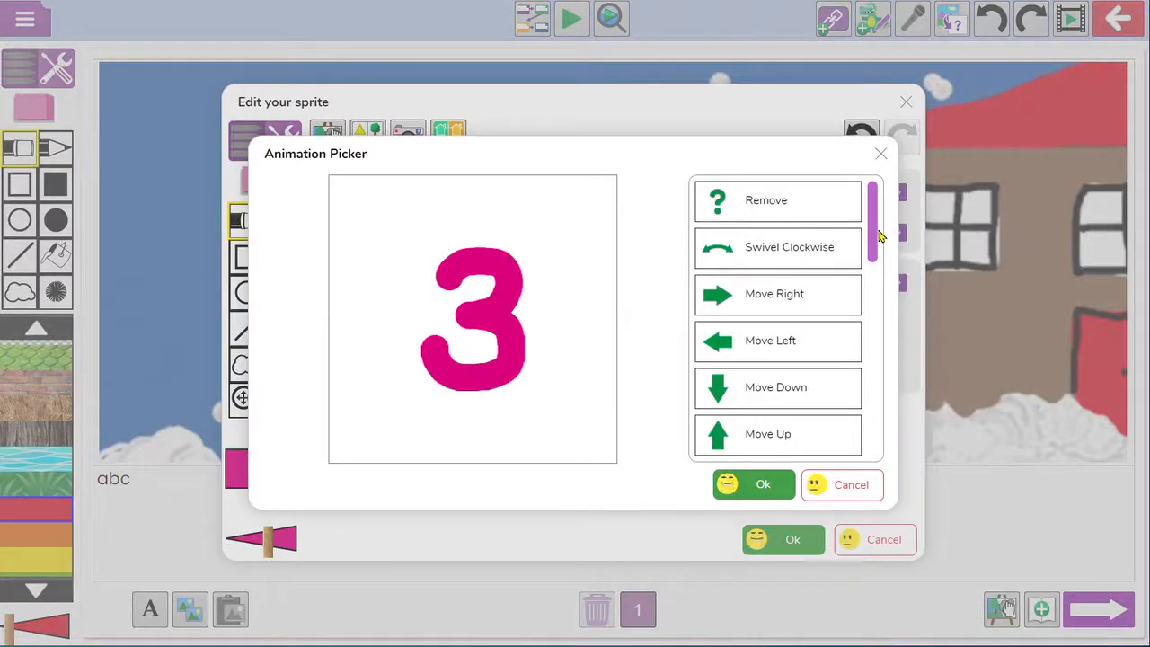
{"action": "left_click", "coordinate": [809, 245]}
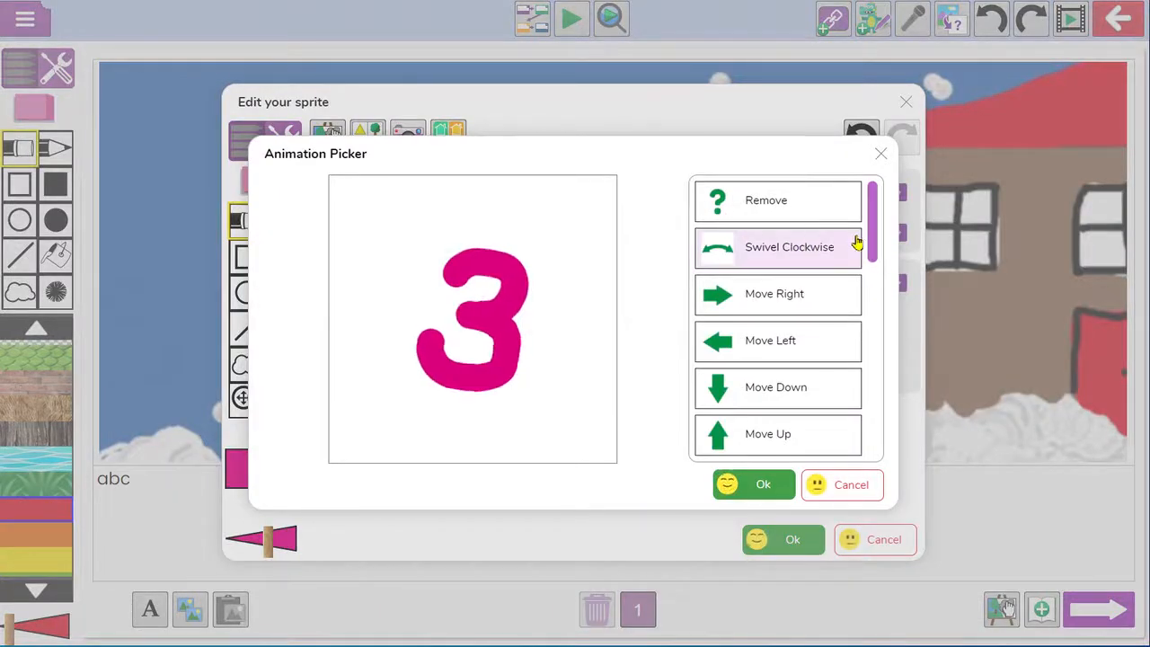
{"action": "left_click_drag", "start_coordinate": [872, 244], "coordinate": [870, 303]}
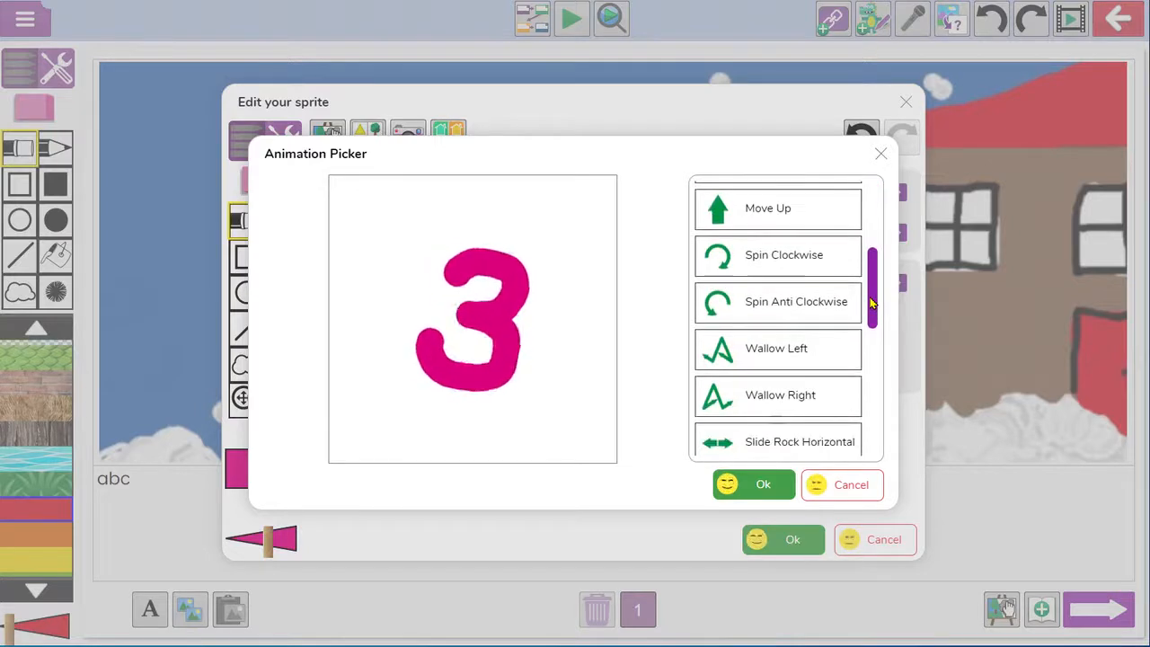
{"action": "left_click", "coordinate": [832, 273]}
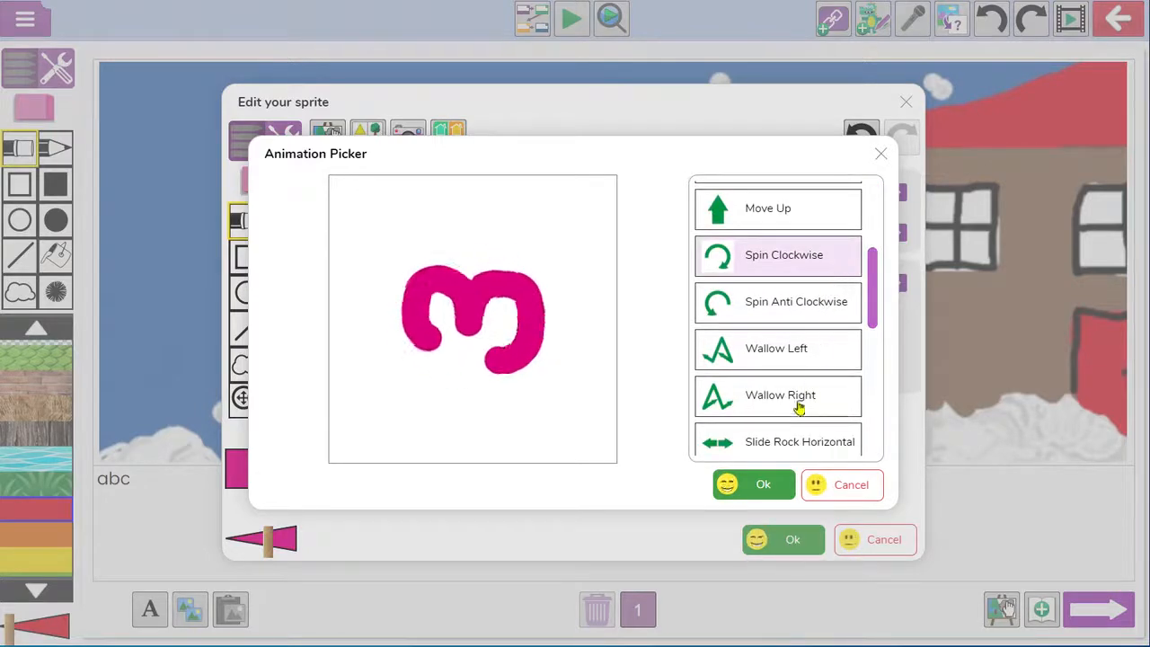
{"action": "left_click", "coordinate": [757, 484]}
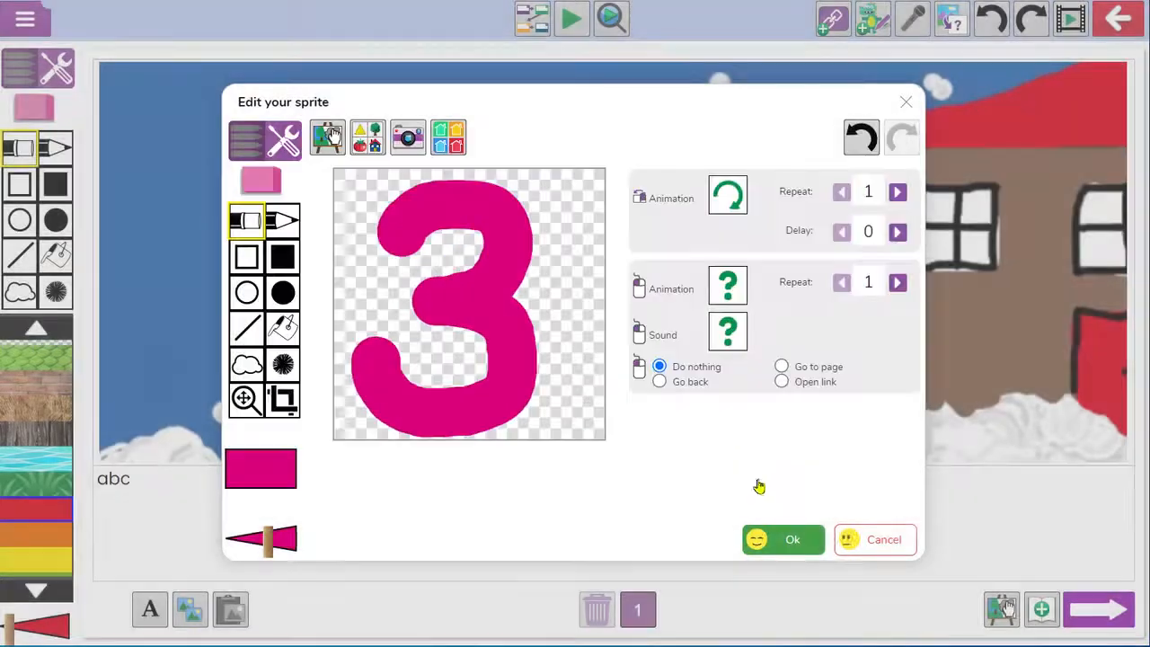
{"action": "left_click", "coordinate": [759, 539]}
Step: Place the pink 3 sprite in the sky away from the house, shrink it, and play the page to preview its animation
{"action": "left_click_drag", "start_coordinate": [633, 289], "coordinate": [289, 290]}
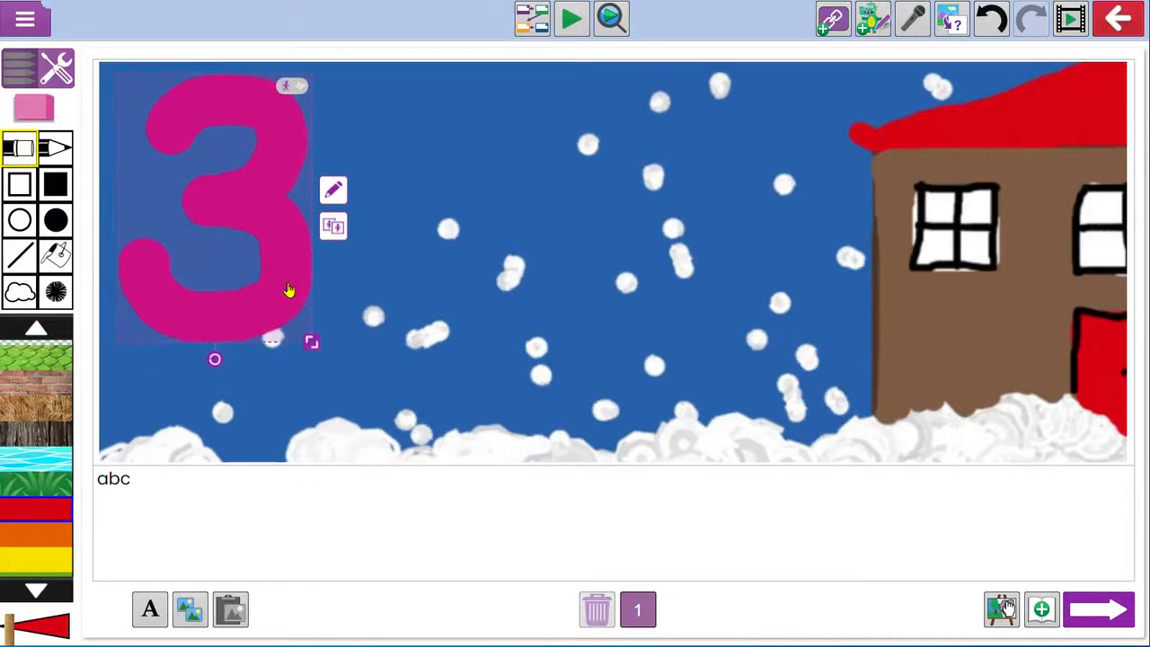
{"action": "left_click_drag", "start_coordinate": [316, 343], "coordinate": [250, 261]}
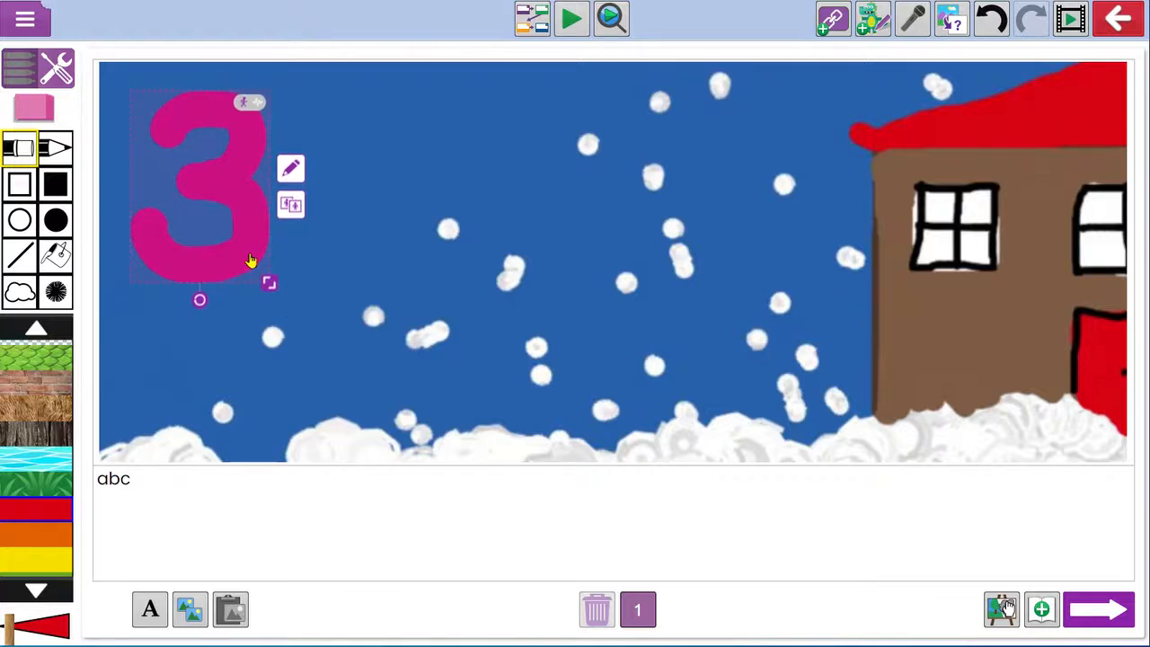
{"action": "left_click", "coordinate": [571, 20]}
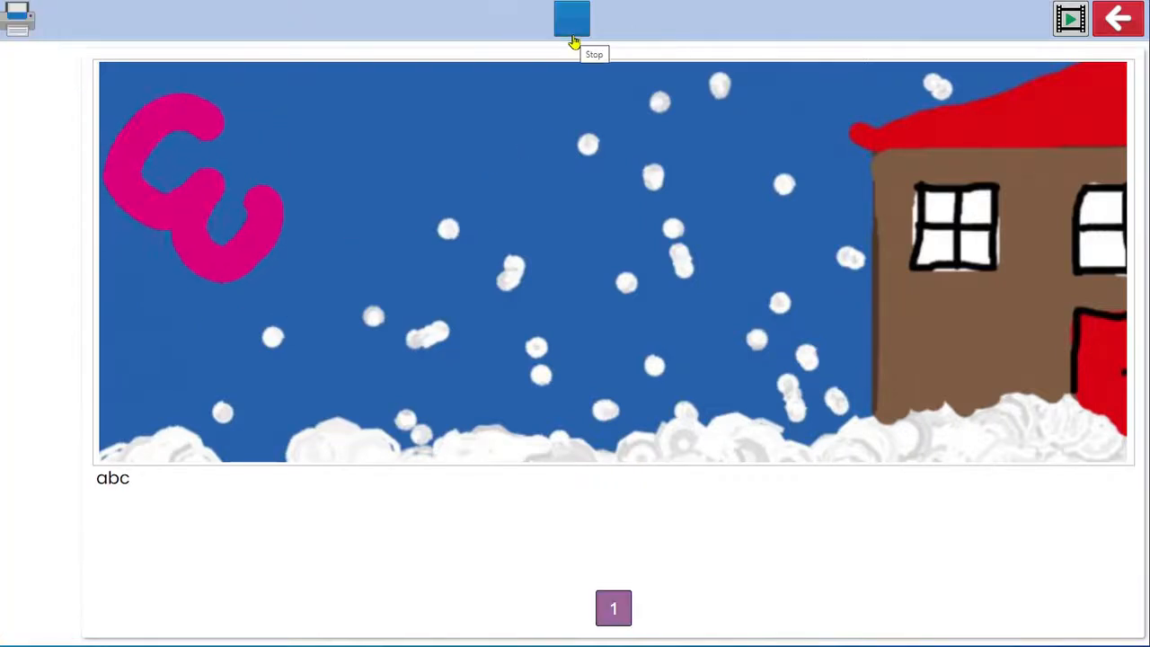
{"action": "left_click", "coordinate": [574, 39]}
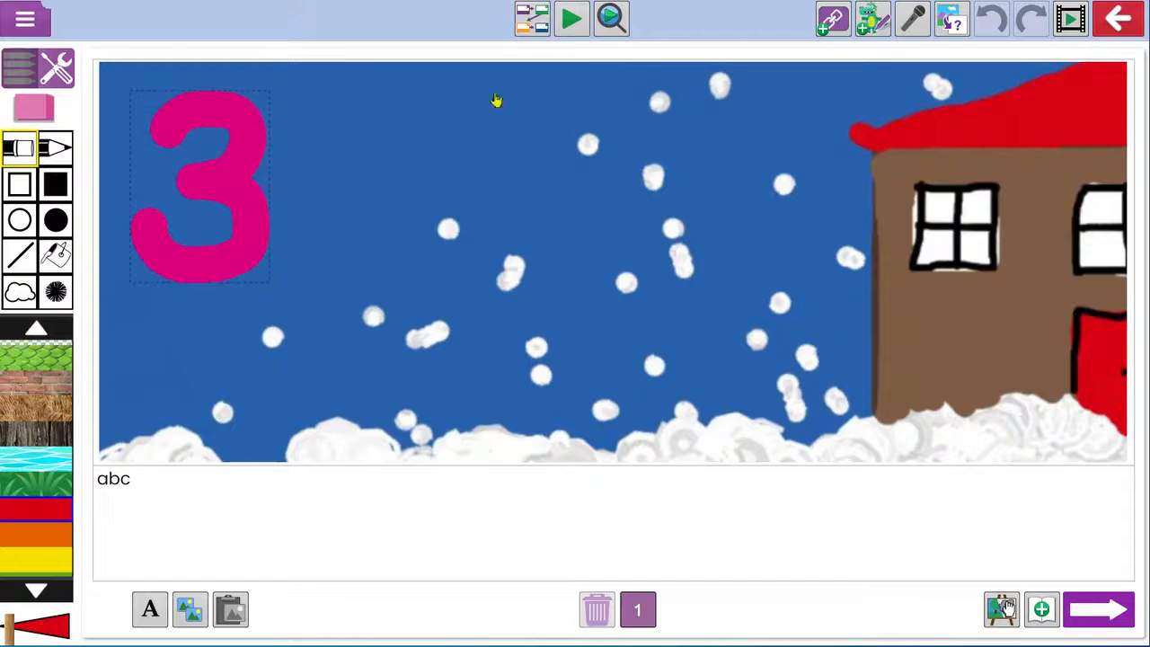
Step: Open the pink 3 sprite for editing and delete it from the page
{"action": "left_click", "coordinate": [251, 207]}
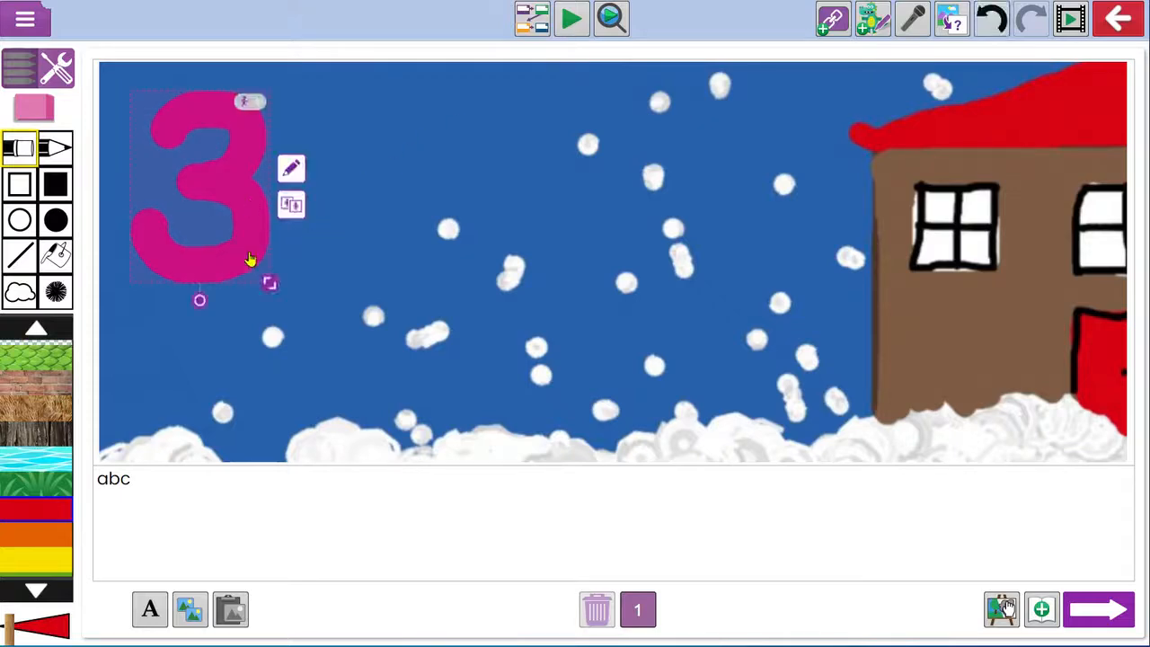
{"action": "double_click", "coordinate": [249, 257]}
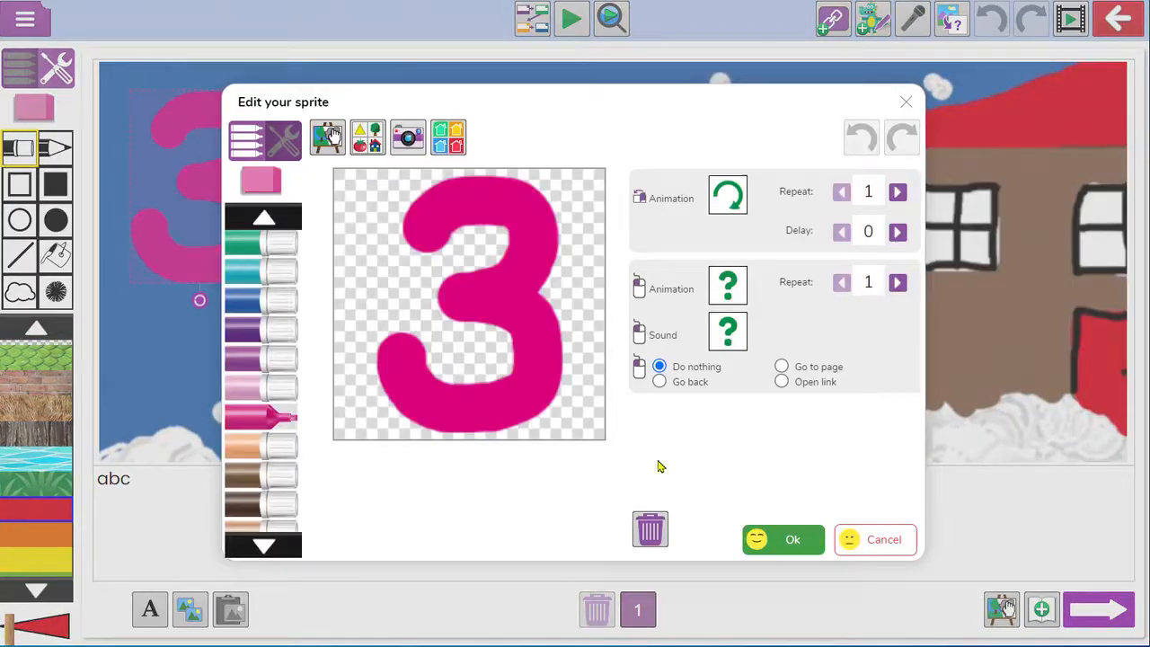
{"action": "left_click", "coordinate": [649, 531]}
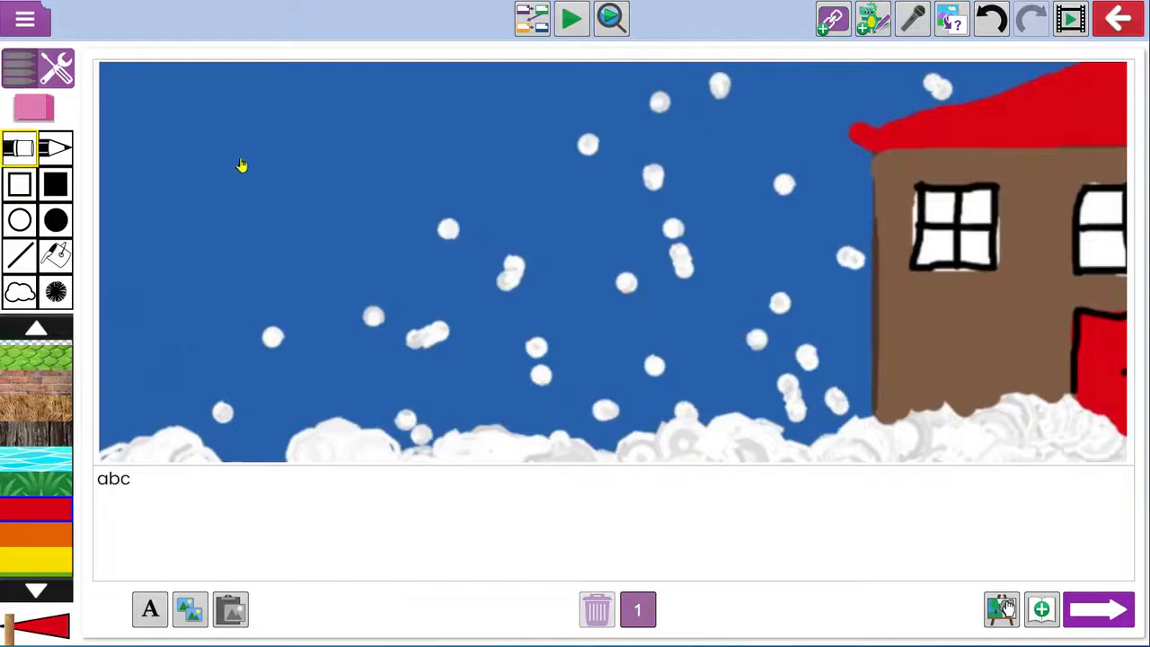
Step: Start a new sprite and fill it with the glossy green 3 clipart found by searching for number
{"action": "left_click", "coordinate": [873, 23]}
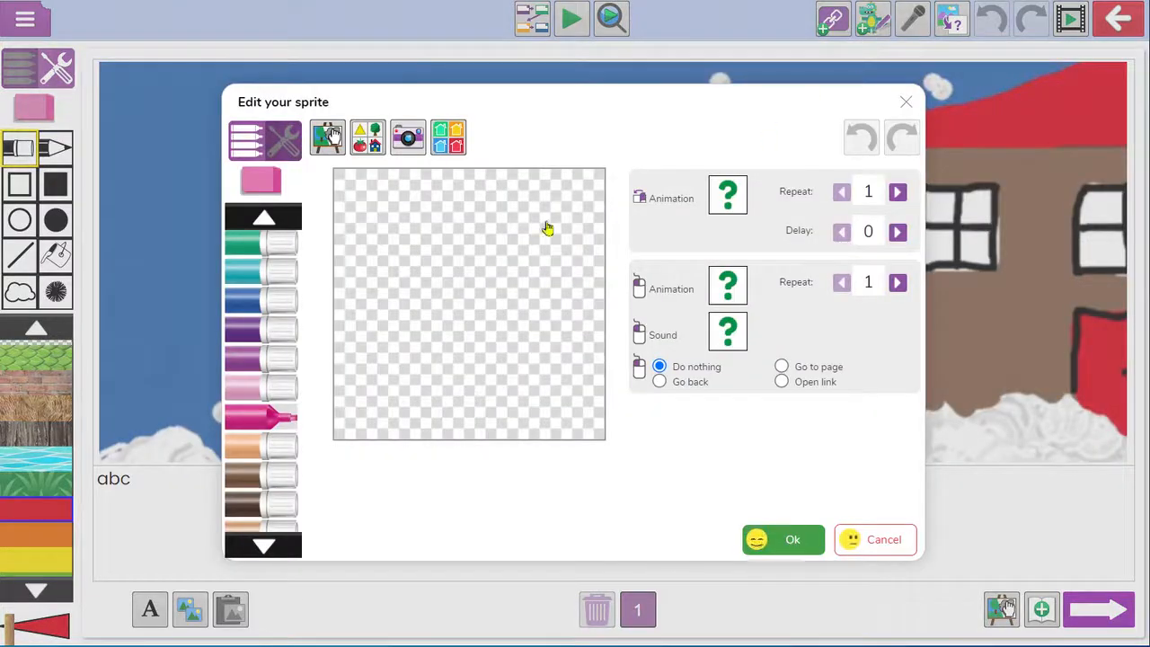
{"action": "left_click", "coordinate": [370, 144]}
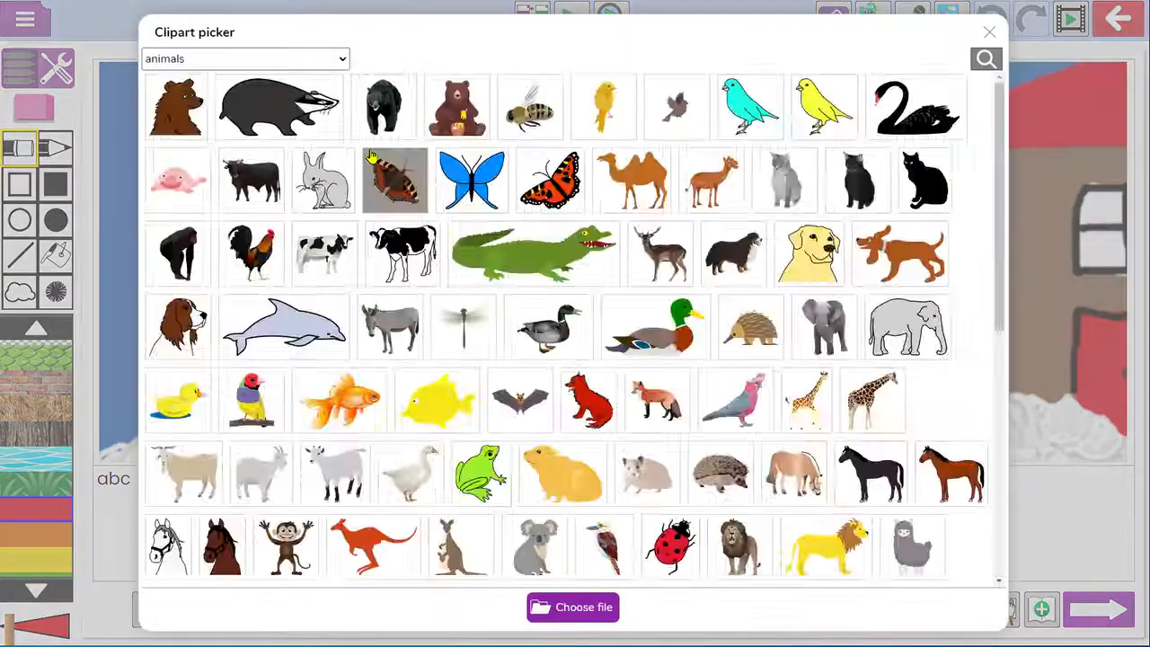
{"action": "left_click", "coordinate": [992, 67]}
{"action": "type", "text": "number"}
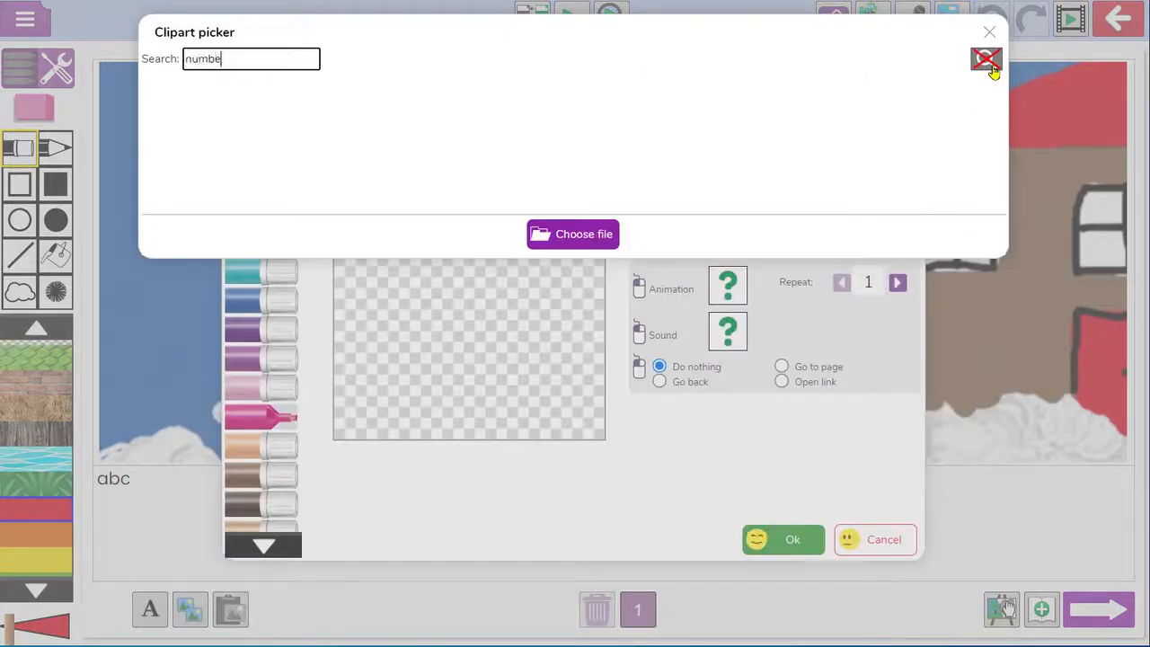
{"action": "key", "text": "Return"}
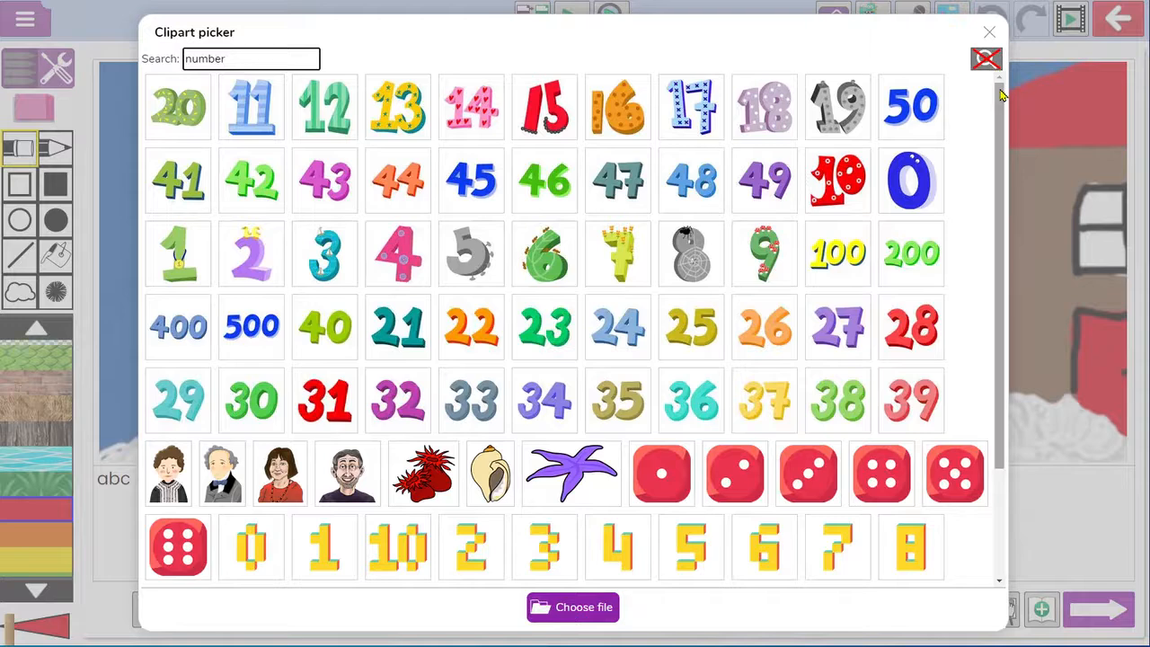
{"action": "scroll", "coordinate": [996, 221], "scroll_direction": "down", "scroll_amount": 2}
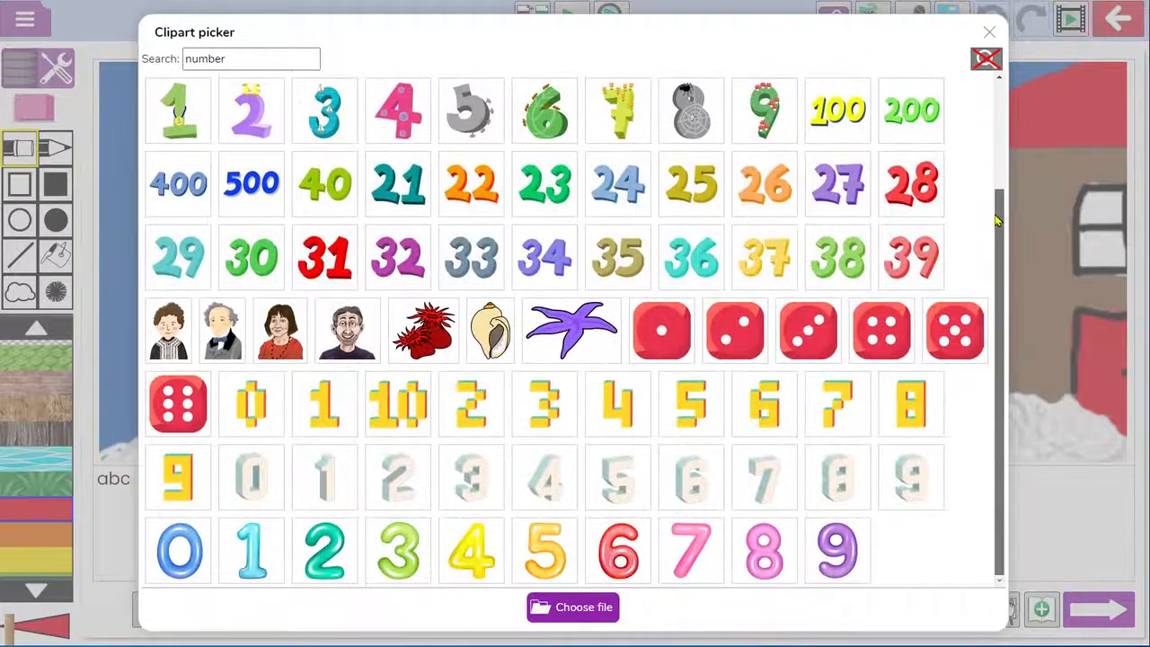
{"action": "left_click", "coordinate": [400, 564]}
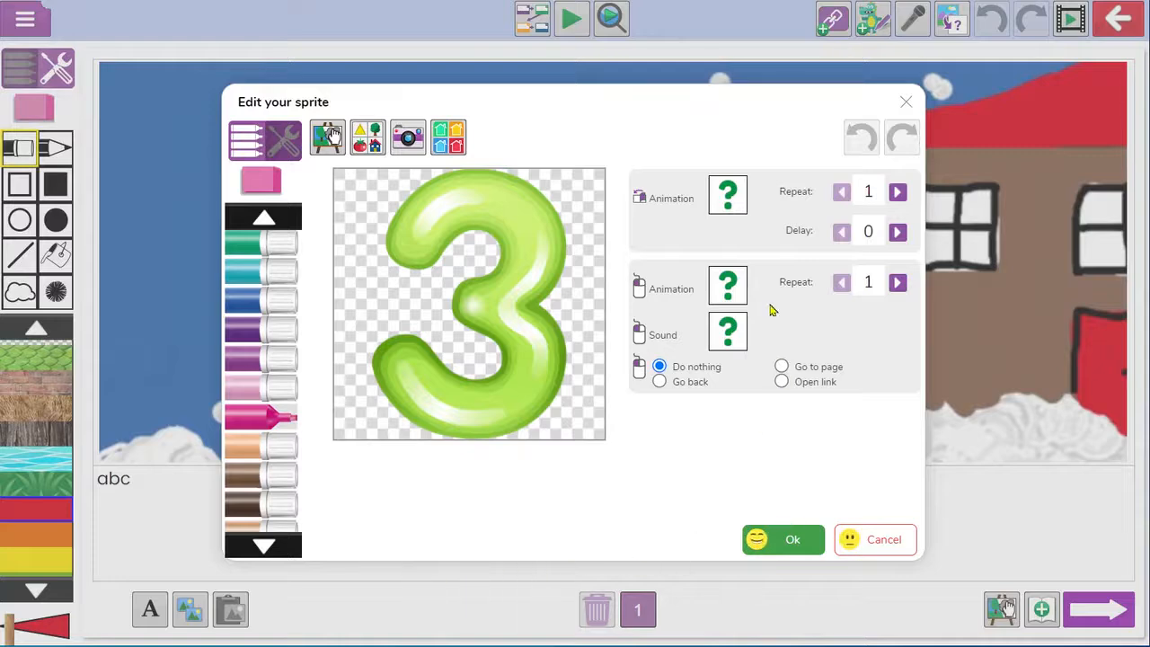
Step: Give the green 3 sprite the Spin Clockwise start animation and add it to the page
{"action": "left_click", "coordinate": [722, 209]}
{"action": "scroll", "coordinate": [846, 313], "scroll_direction": "down", "scroll_amount": 3}
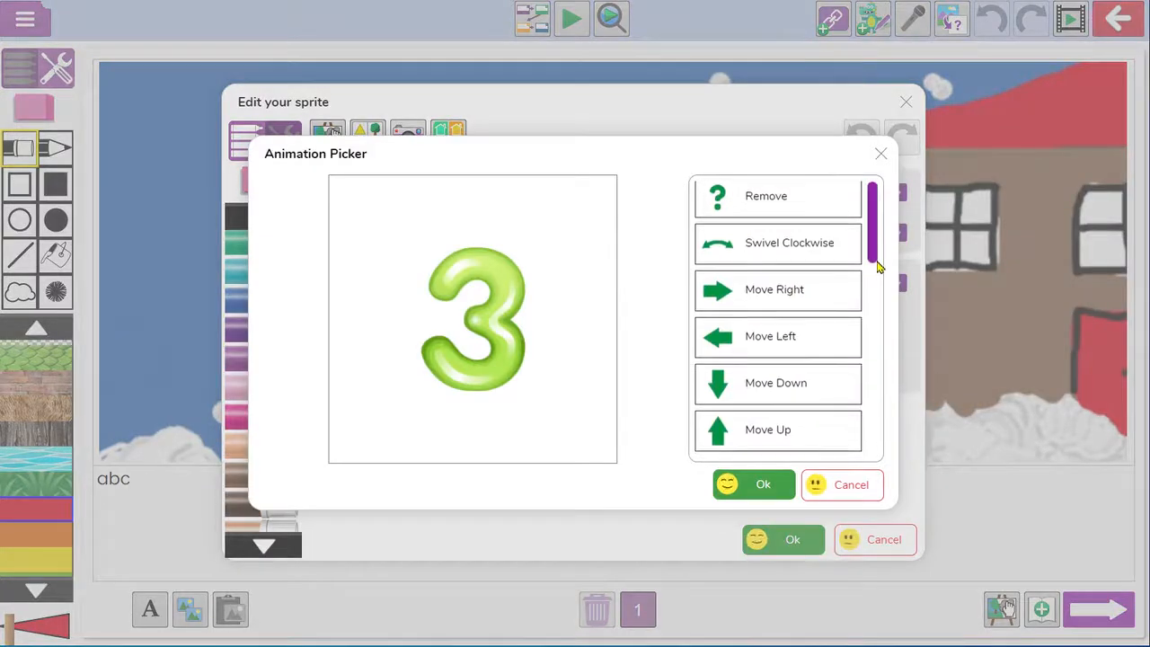
{"action": "left_click", "coordinate": [845, 310]}
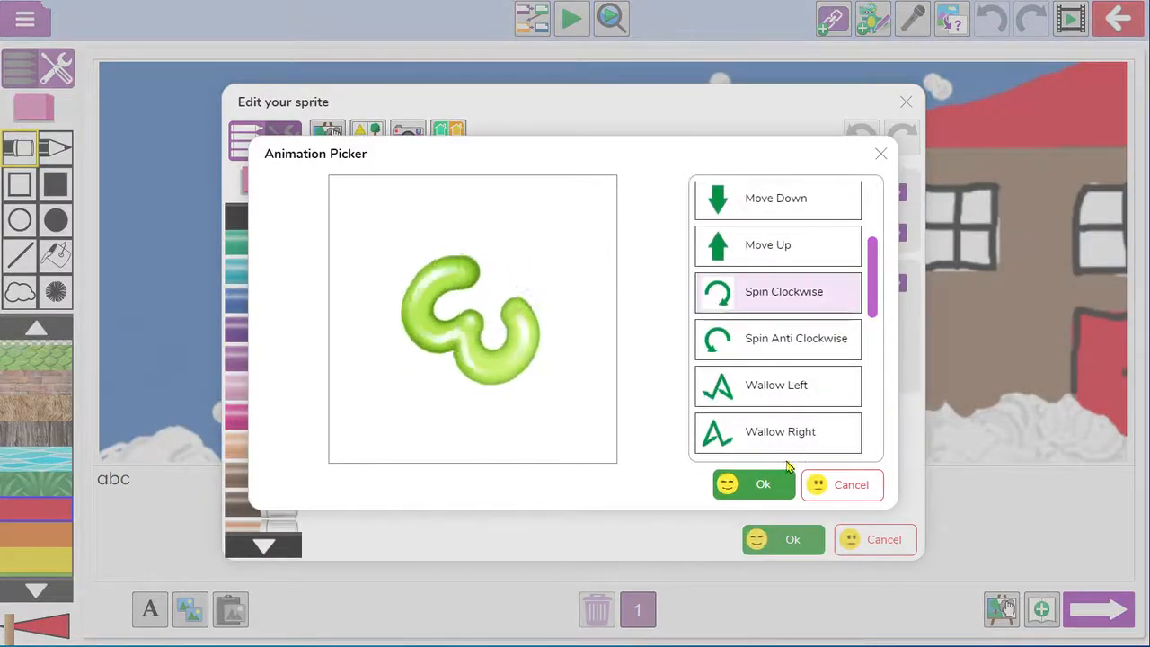
{"action": "left_click", "coordinate": [778, 486]}
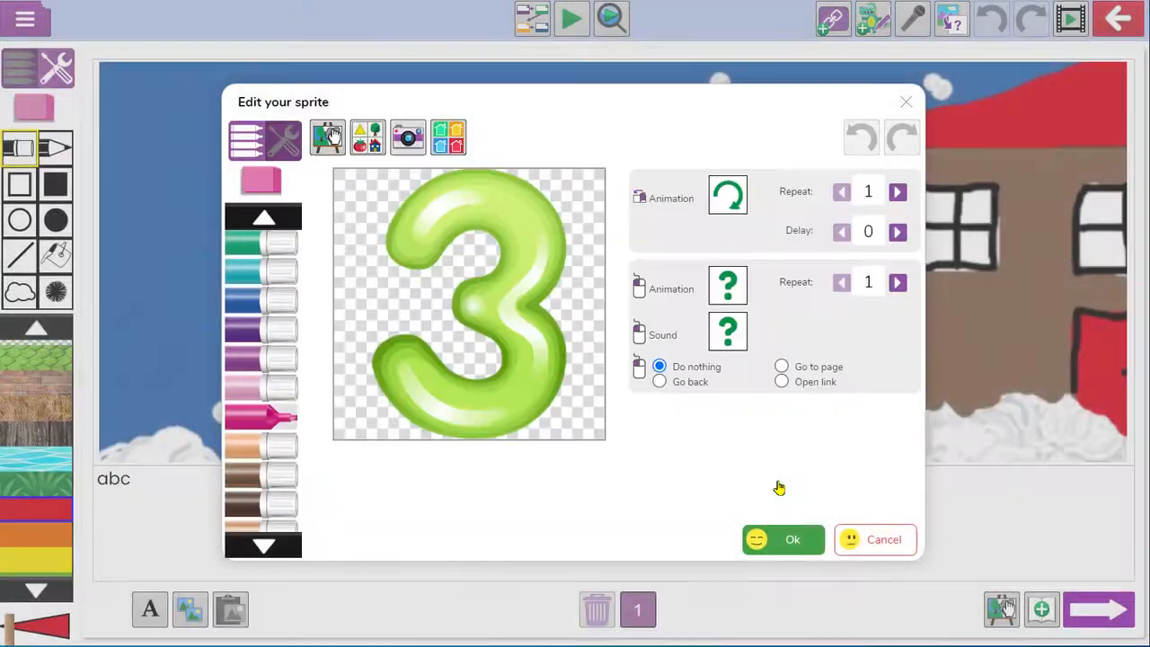
{"action": "left_click", "coordinate": [775, 538]}
Step: Place the green 3 in the sky at the far side from the house and enlarge it
{"action": "left_click_drag", "start_coordinate": [663, 405], "coordinate": [171, 216]}
{"action": "left_click_drag", "start_coordinate": [239, 228], "coordinate": [254, 259]}
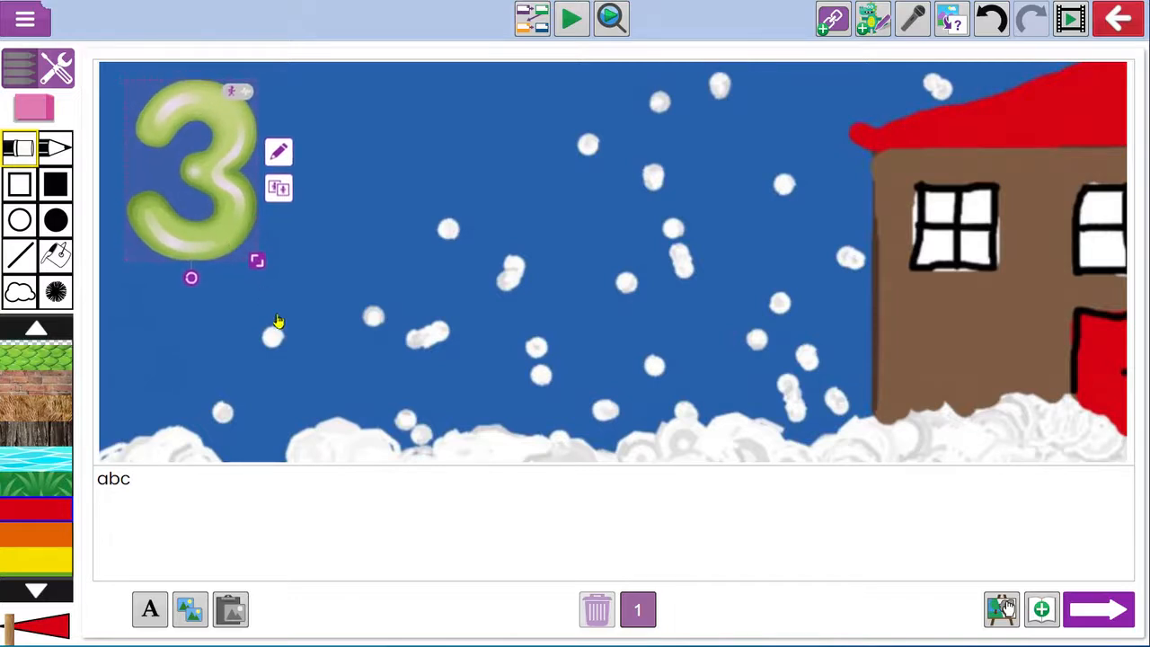
{"action": "left_click", "coordinate": [378, 227]}
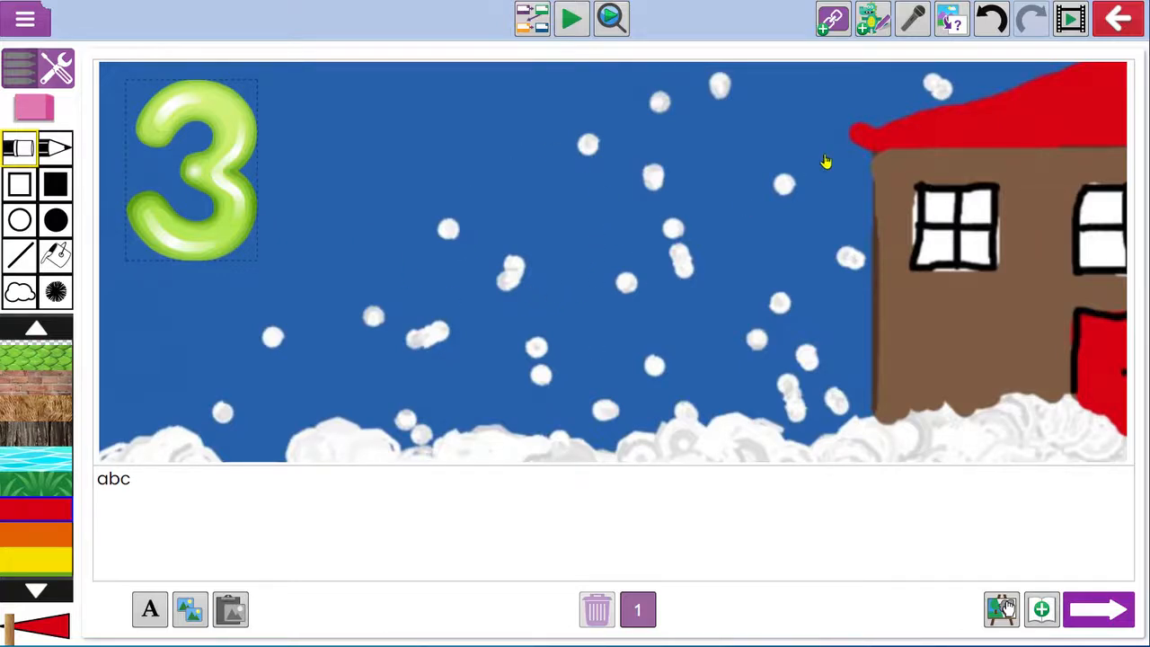
Step: Start a new sprite and paint a dark brown door with a purple round doorknob
{"action": "left_click", "coordinate": [872, 20]}
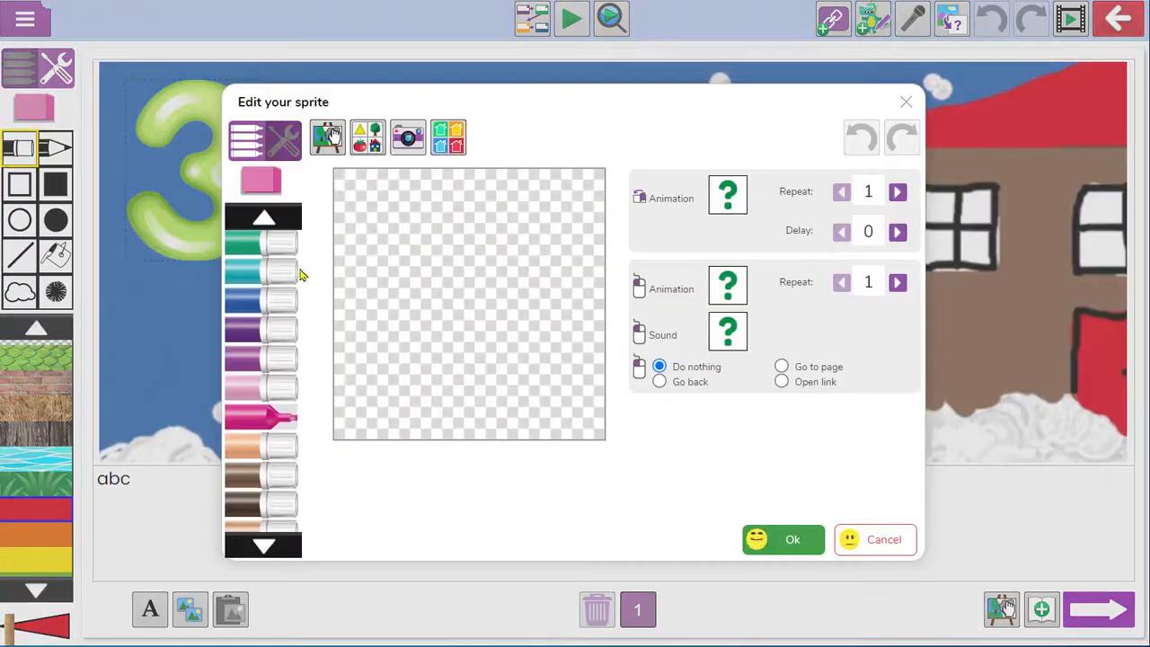
{"action": "left_click", "coordinate": [289, 507]}
{"action": "mouse_move", "coordinate": [410, 386]}
{"action": "left_mouse_down"}
{"action": "mouse_move", "coordinate": [406, 229]}
{"action": "mouse_move", "coordinate": [507, 239]}
{"action": "mouse_move", "coordinate": [522, 419]}
{"action": "mouse_move", "coordinate": [492, 408]}
{"action": "mouse_move", "coordinate": [414, 415]}
{"action": "mouse_move", "coordinate": [490, 369]}
{"action": "mouse_move", "coordinate": [469, 257]}
{"action": "mouse_move", "coordinate": [434, 254]}
{"action": "mouse_move", "coordinate": [443, 374]}
{"action": "left_mouse_up"}
{"action": "left_click", "coordinate": [284, 363]}
{"action": "left_click", "coordinate": [499, 309]}
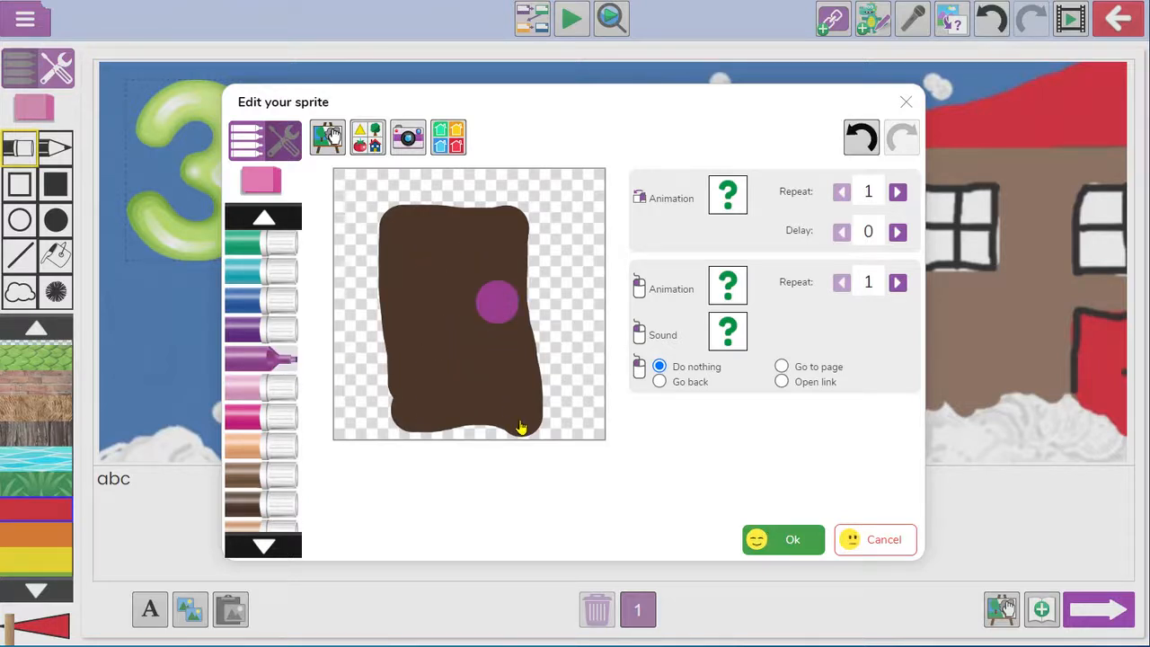
Step: Set the brown door sprite's on-click animation to Apart and add the sprite to the page
{"action": "left_click", "coordinate": [733, 306]}
{"action": "scroll", "coordinate": [868, 297], "scroll_direction": "down", "scroll_amount": 6}
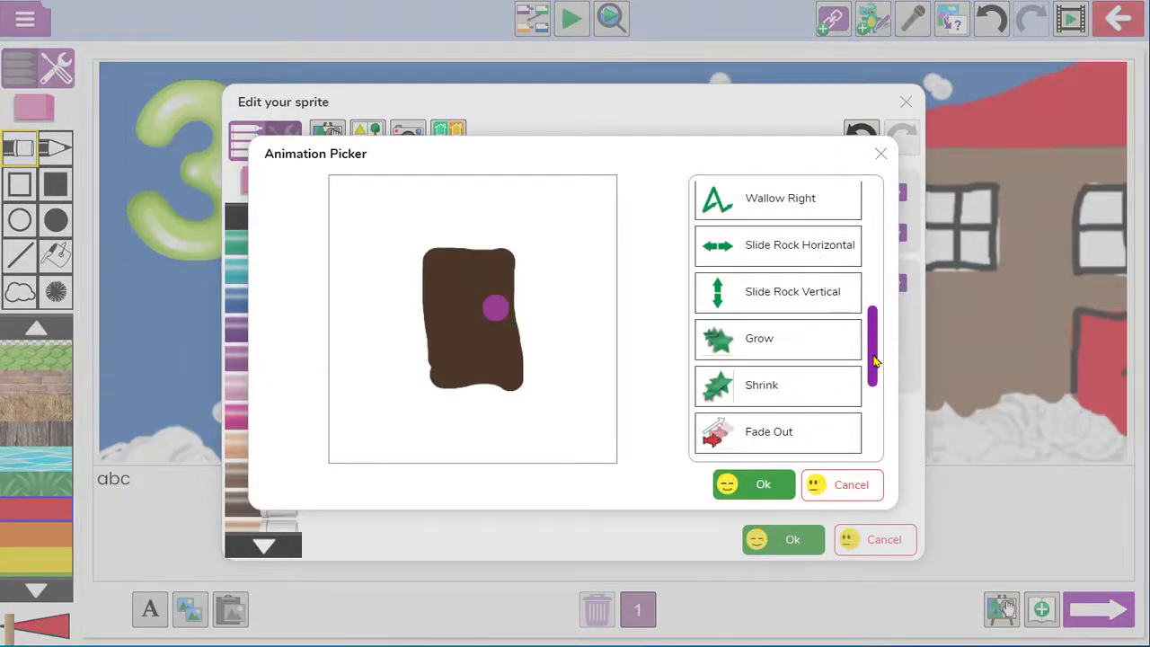
{"action": "scroll", "coordinate": [875, 361], "scroll_direction": "down", "scroll_amount": 5}
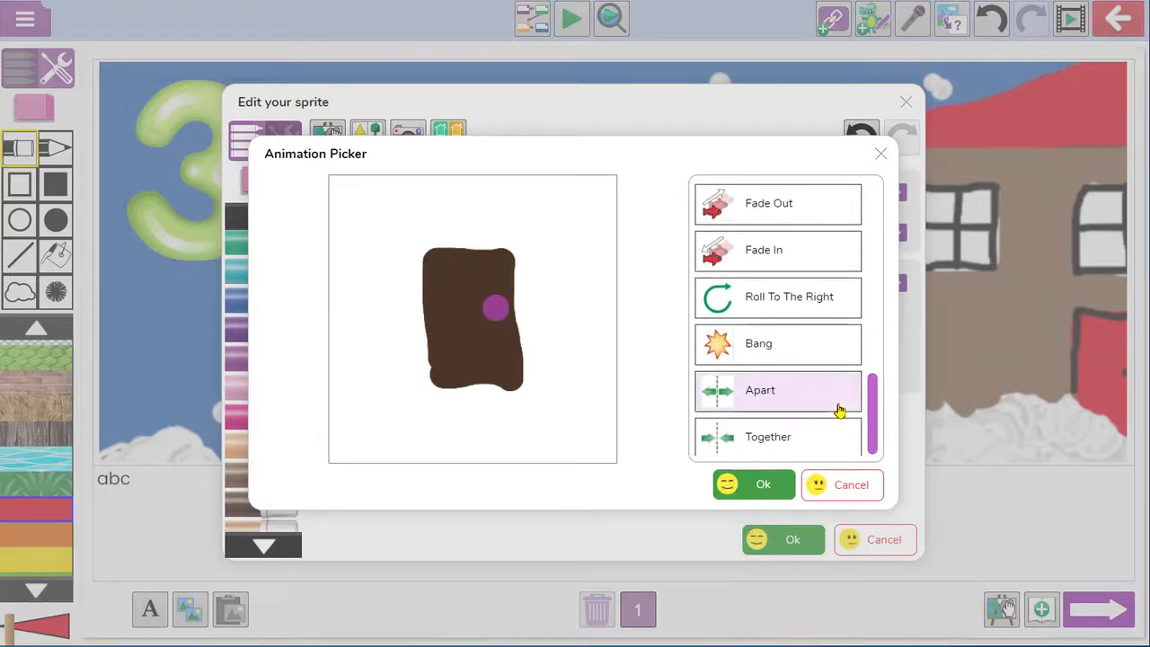
{"action": "left_click", "coordinate": [839, 410]}
{"action": "left_click", "coordinate": [757, 490]}
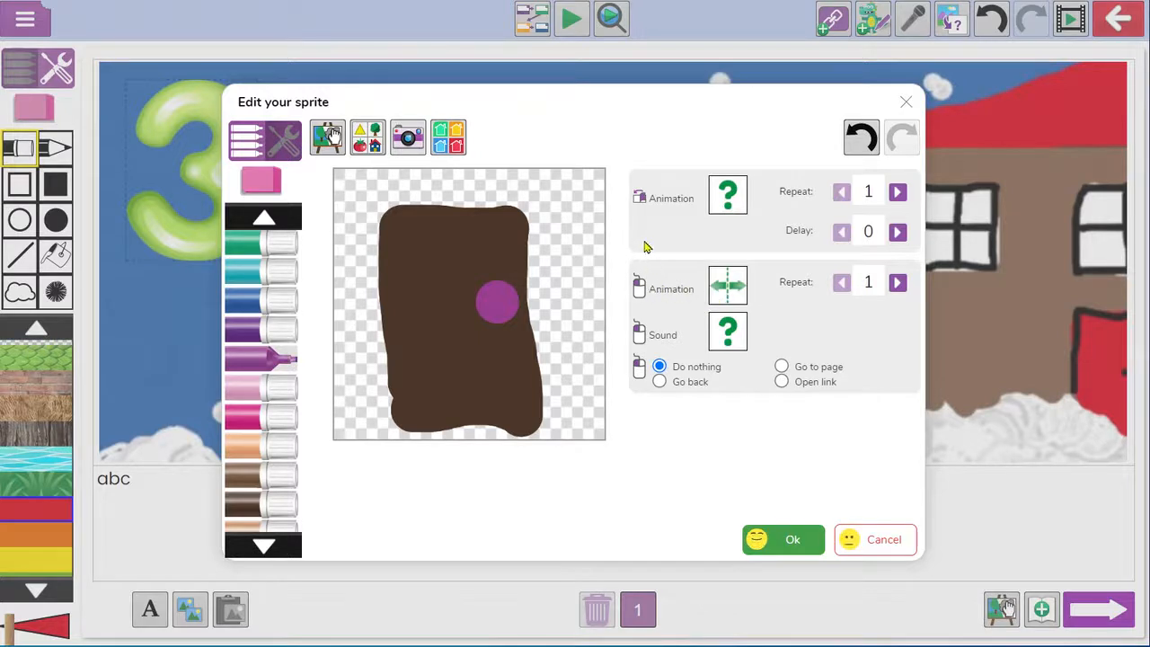
{"action": "left_click", "coordinate": [757, 539]}
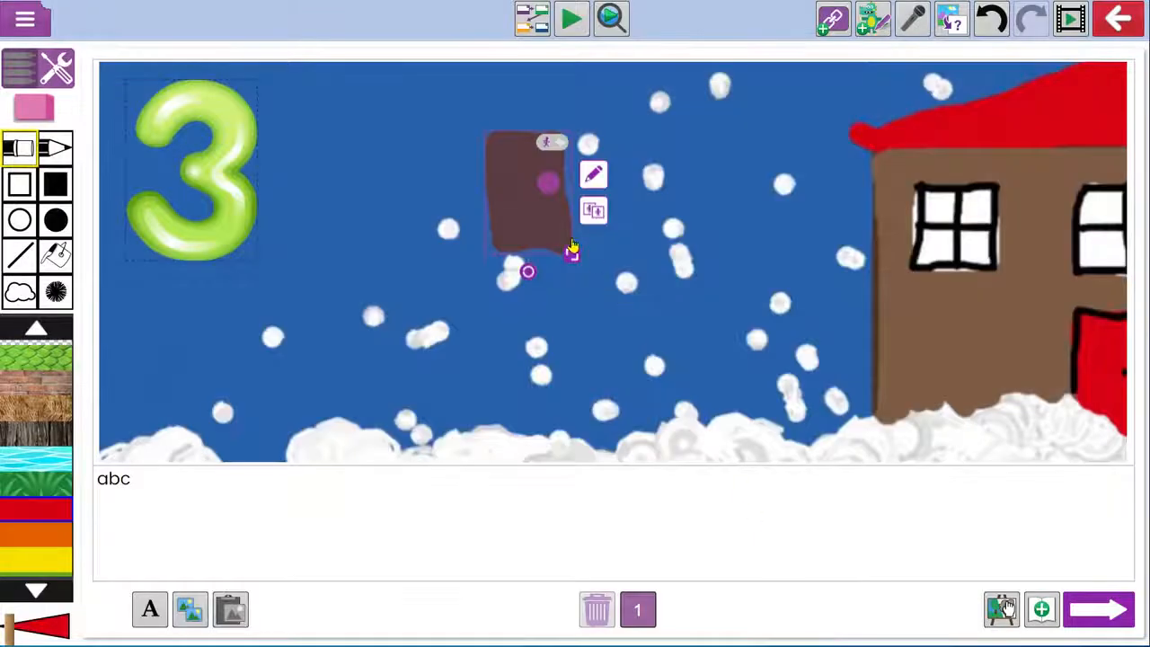
Step: Enlarge the brown door, stand it on the snow below the sky, and play the page briefly to preview it
{"action": "left_click_drag", "start_coordinate": [576, 263], "coordinate": [598, 296]}
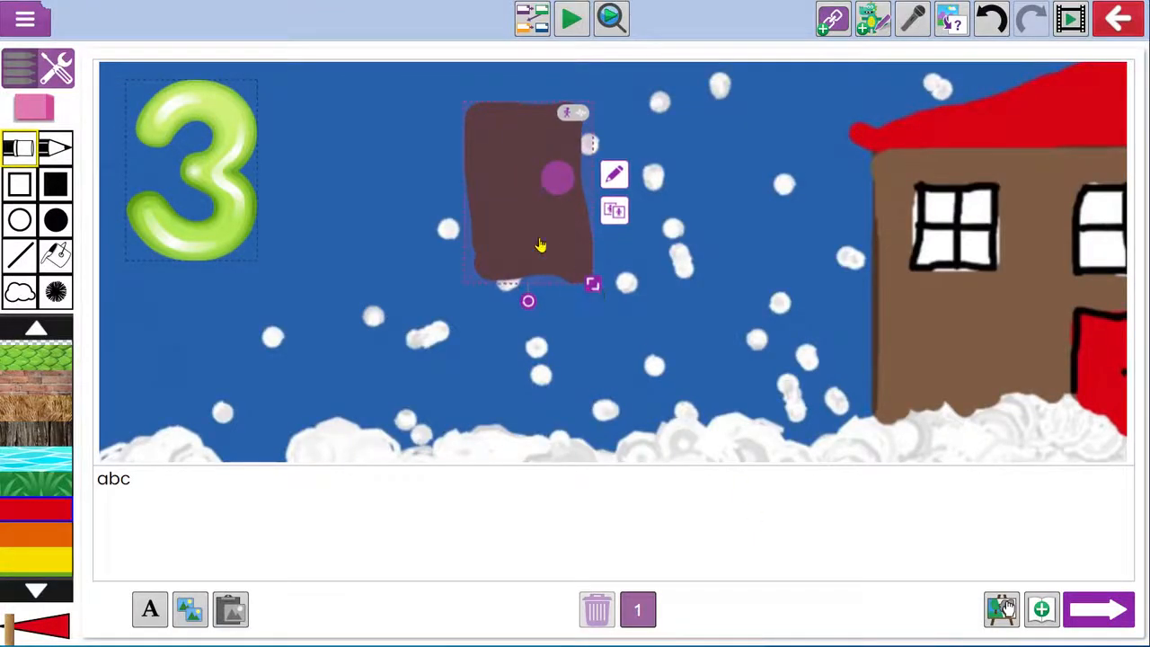
{"action": "left_click_drag", "start_coordinate": [542, 247], "coordinate": [435, 411]}
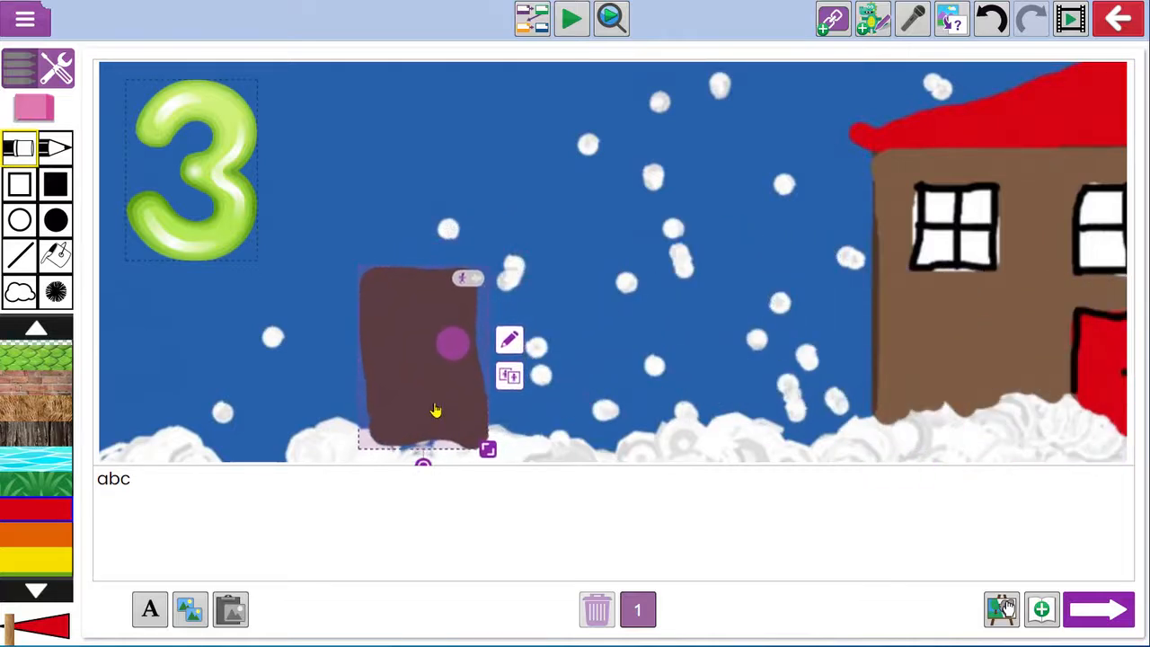
{"action": "left_click", "coordinate": [1003, 609]}
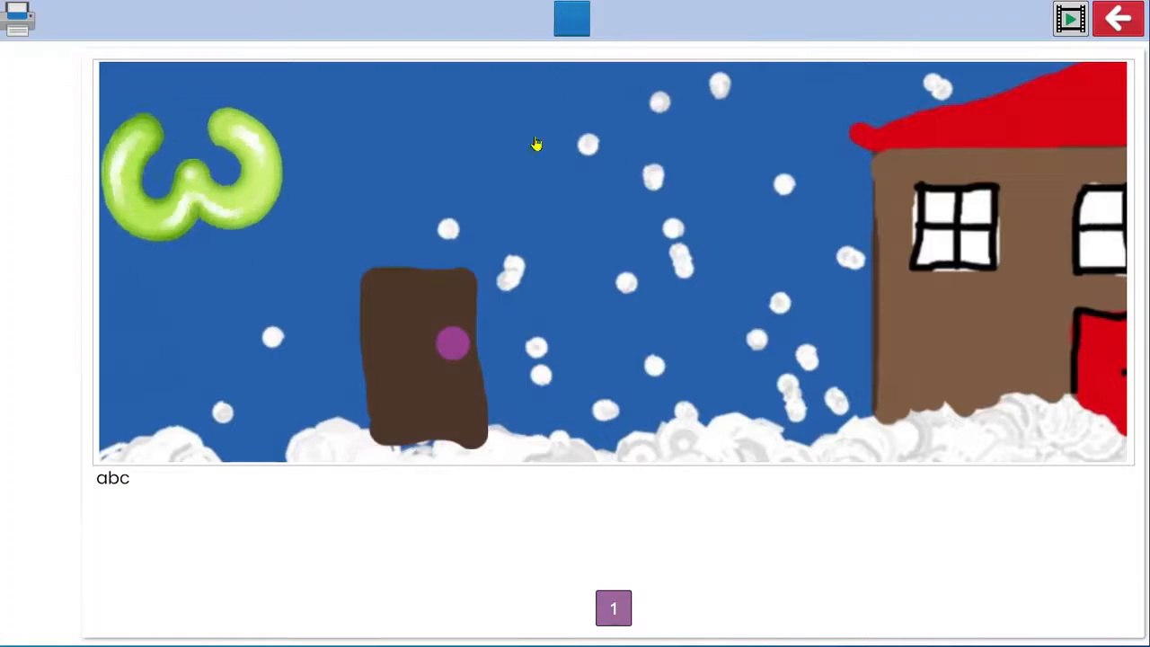
{"action": "left_click", "coordinate": [571, 29]}
Step: Edit the brown door sprite, clear its painting and replace it with the yellow door clipart found by searching for door
{"action": "double_click", "coordinate": [436, 323]}
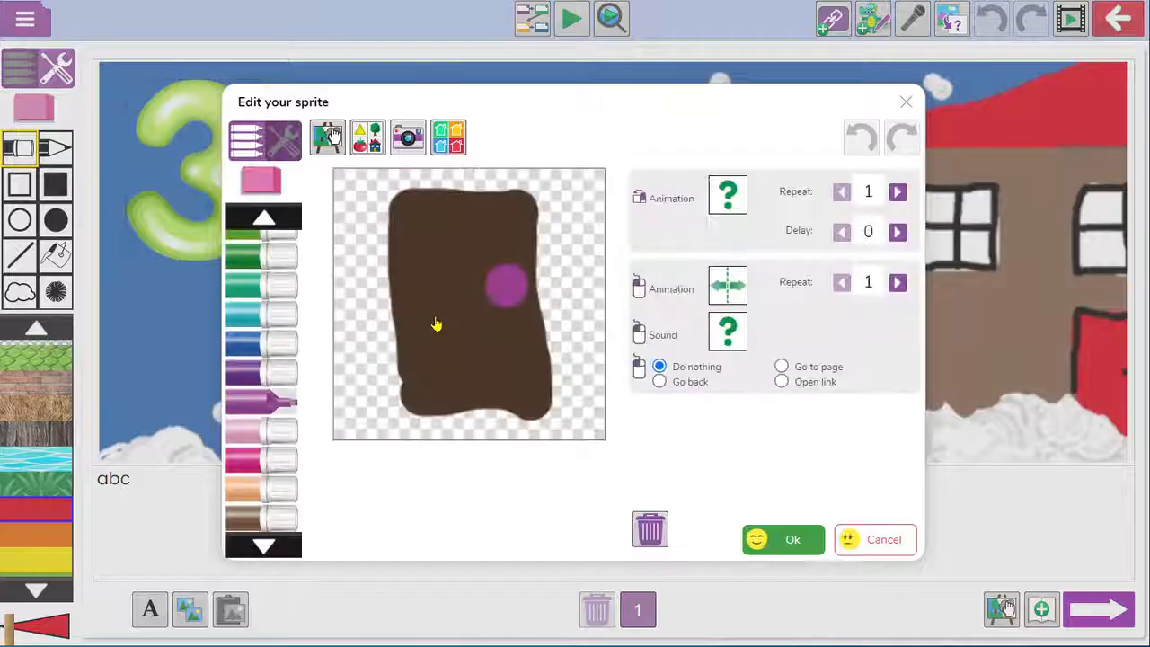
{"action": "left_click", "coordinate": [340, 151]}
{"action": "left_click", "coordinate": [503, 350]}
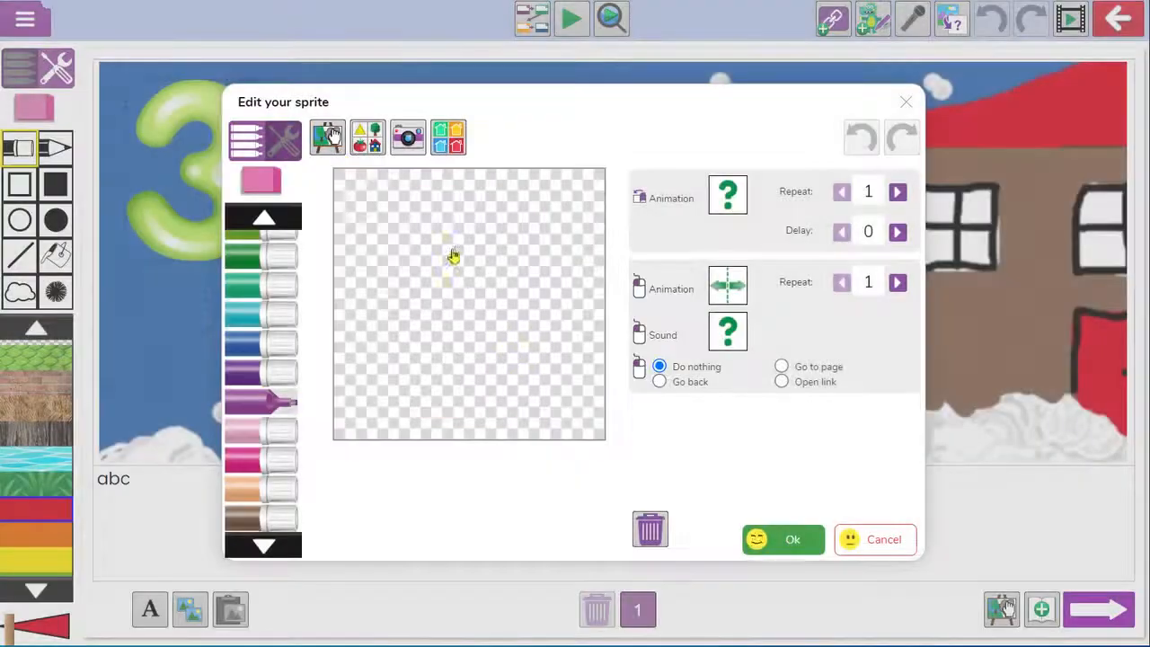
{"action": "left_click", "coordinate": [368, 145]}
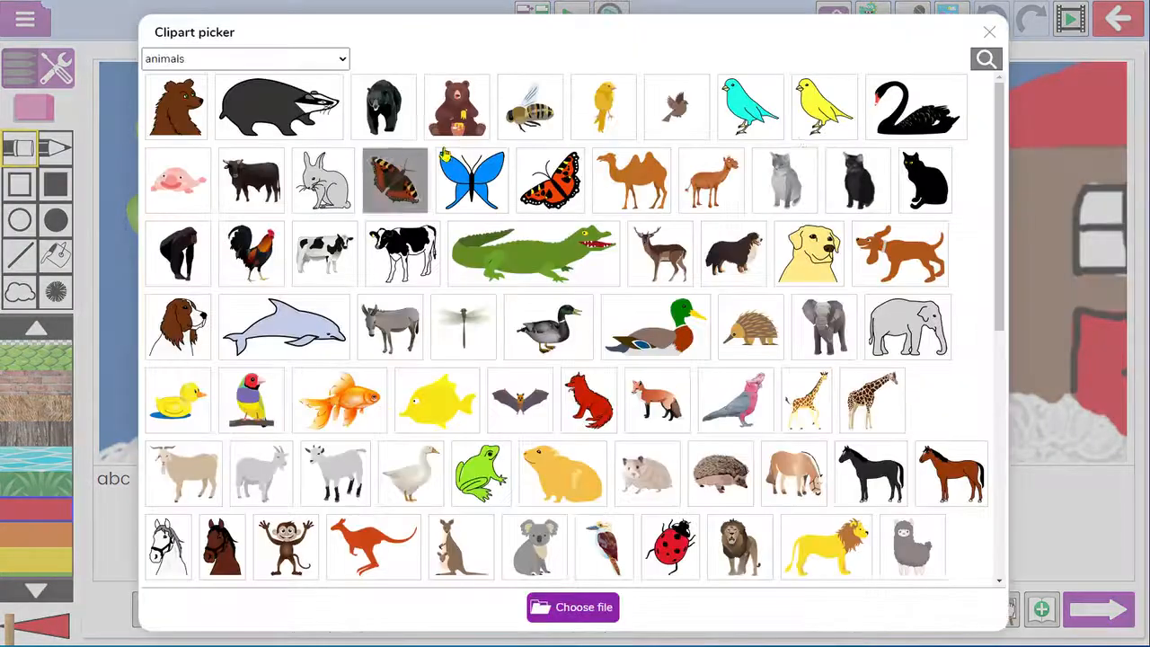
{"action": "left_click", "coordinate": [988, 63]}
{"action": "type", "text": "door"}
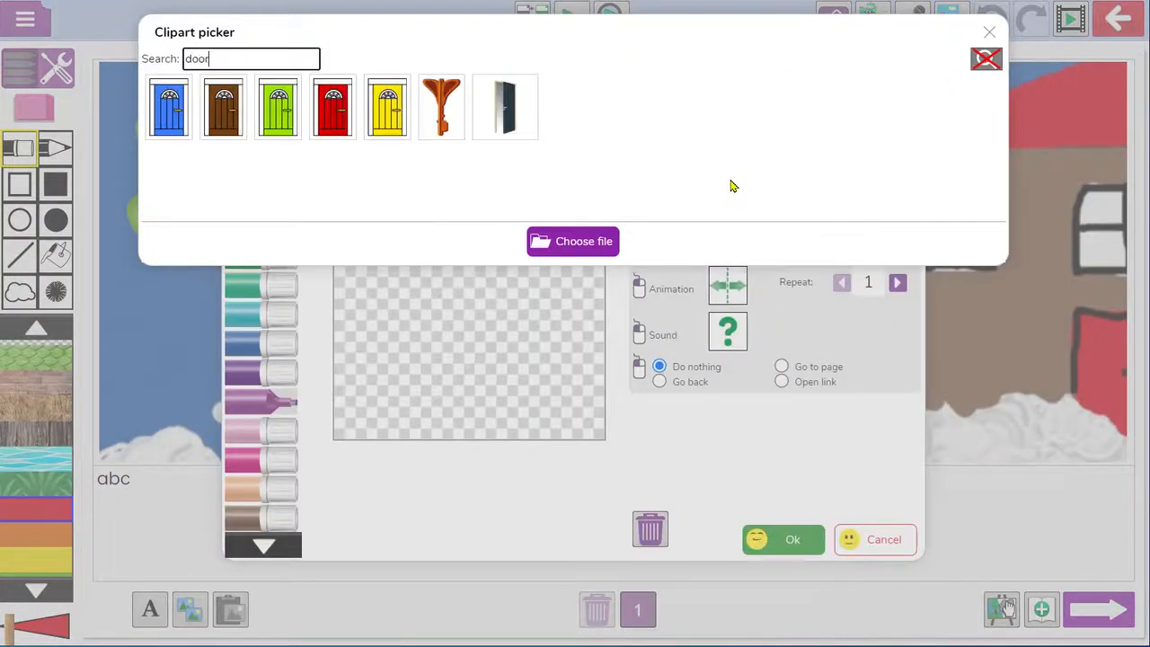
{"action": "left_click", "coordinate": [385, 137]}
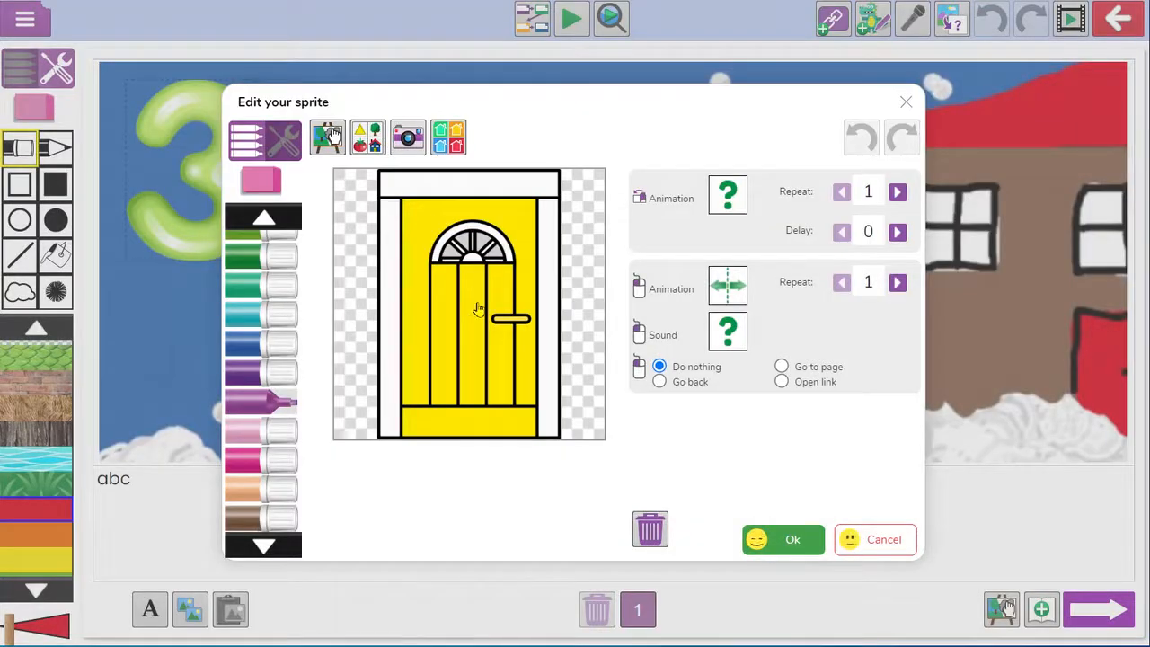
Step: Give the yellow door sprite the Doorbell on-click sound from Bells and Clocks and save the sprite
{"action": "left_click", "coordinate": [733, 338]}
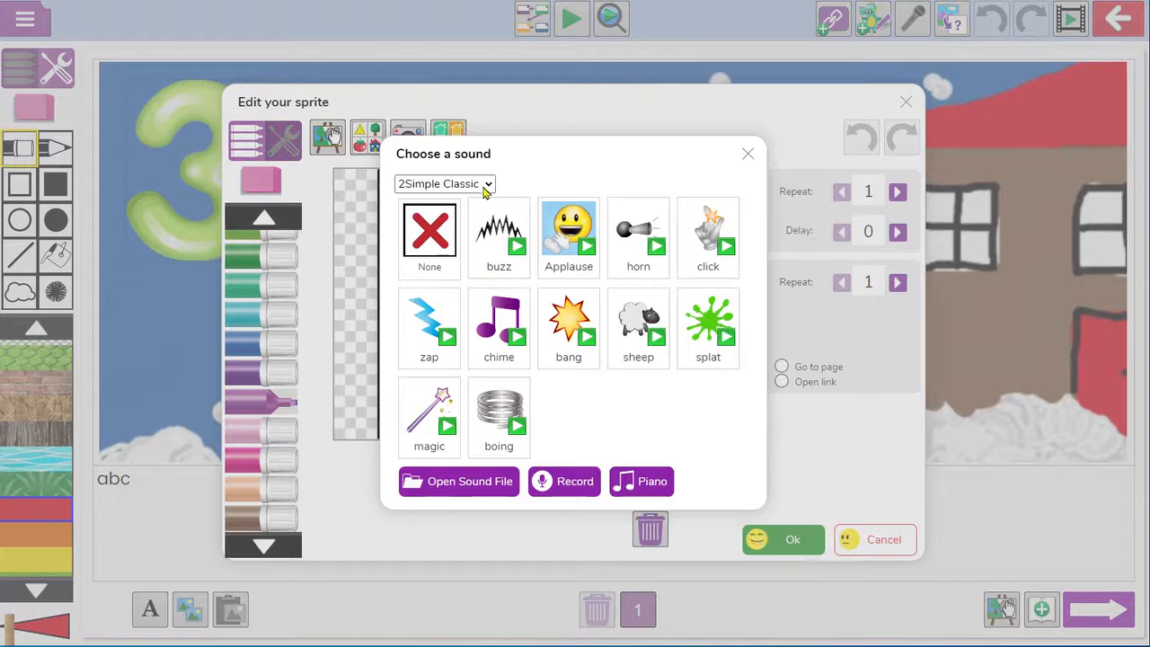
{"action": "left_click", "coordinate": [485, 189]}
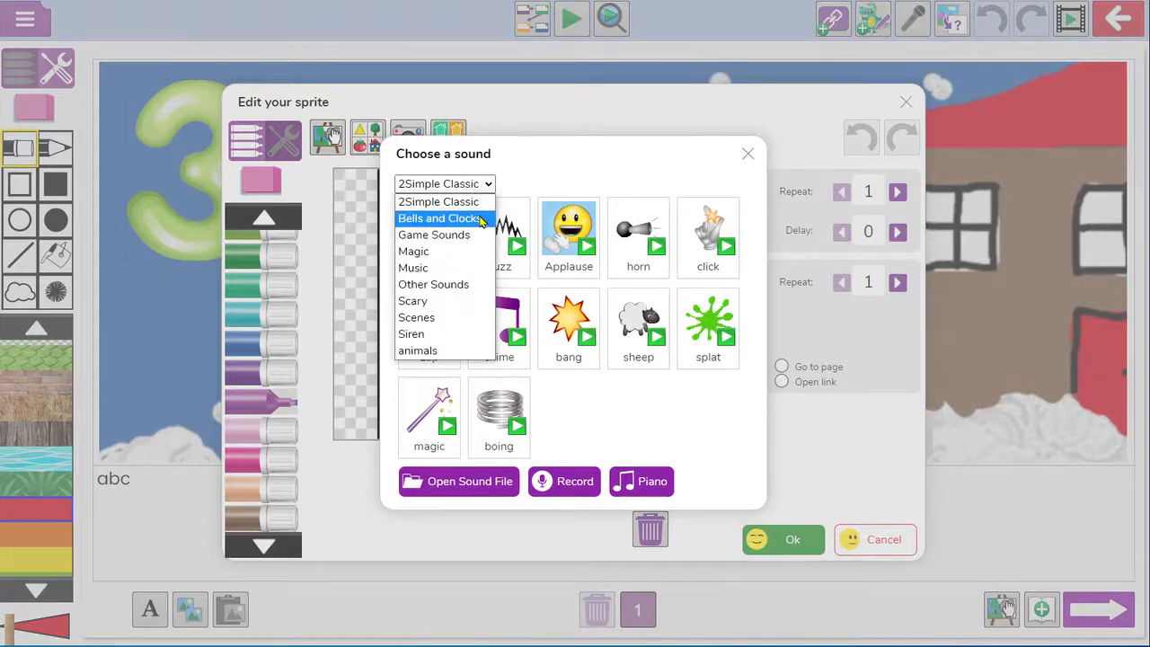
{"action": "left_click", "coordinate": [483, 218]}
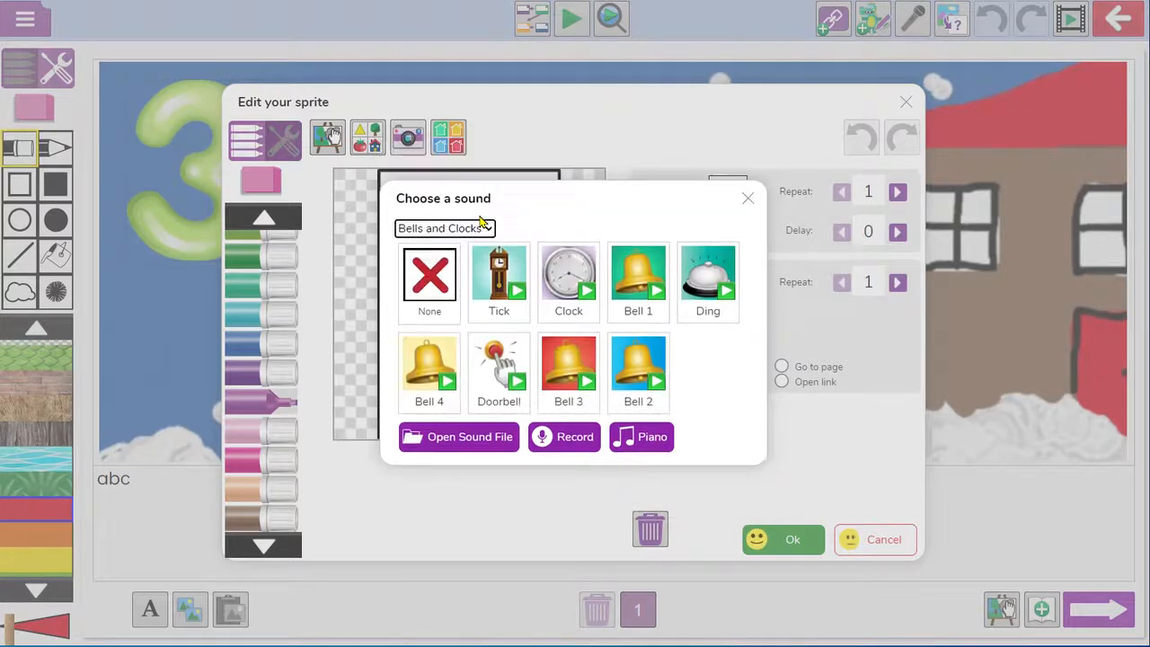
{"action": "left_click", "coordinate": [516, 384]}
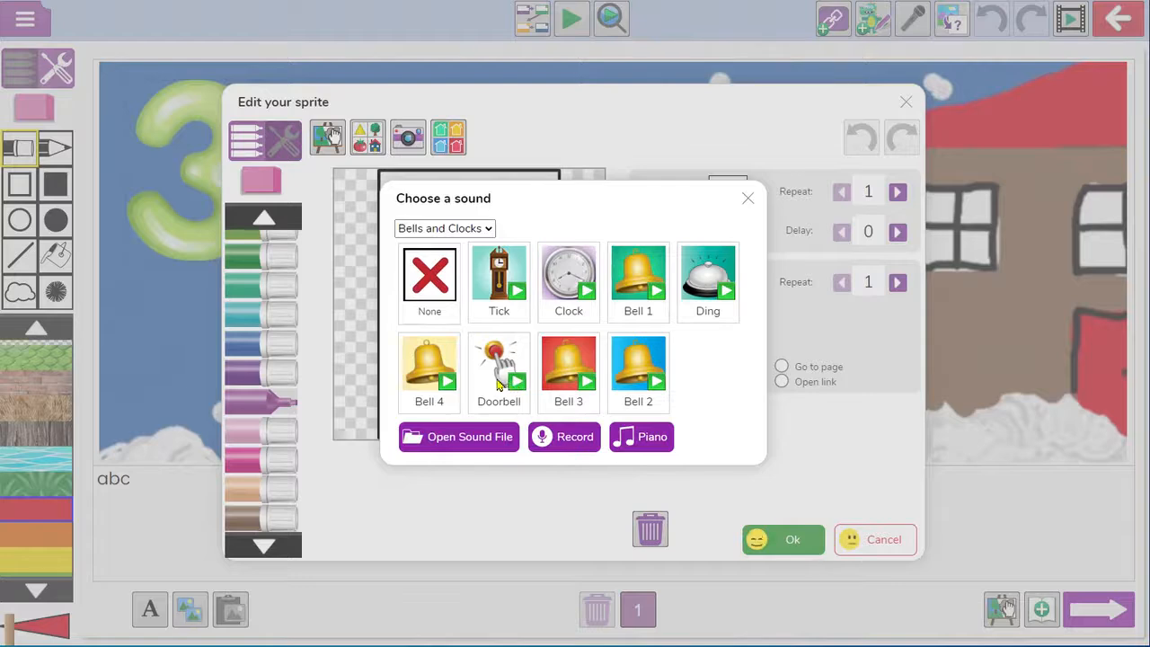
{"action": "left_click", "coordinate": [497, 383]}
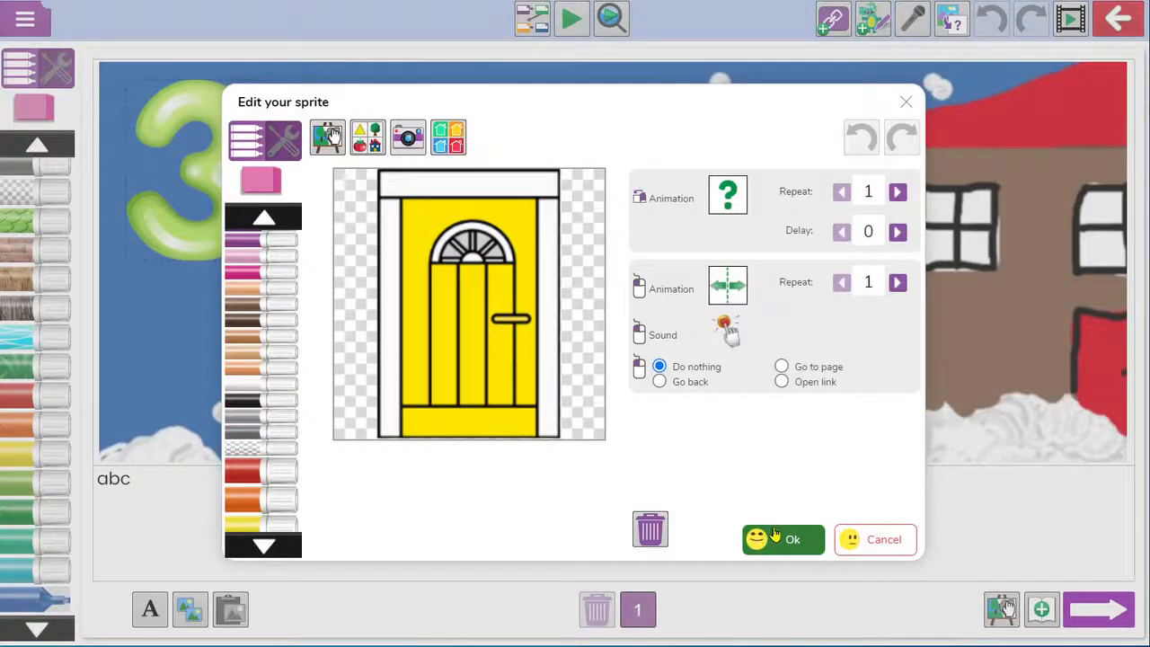
{"action": "left_click", "coordinate": [775, 534]}
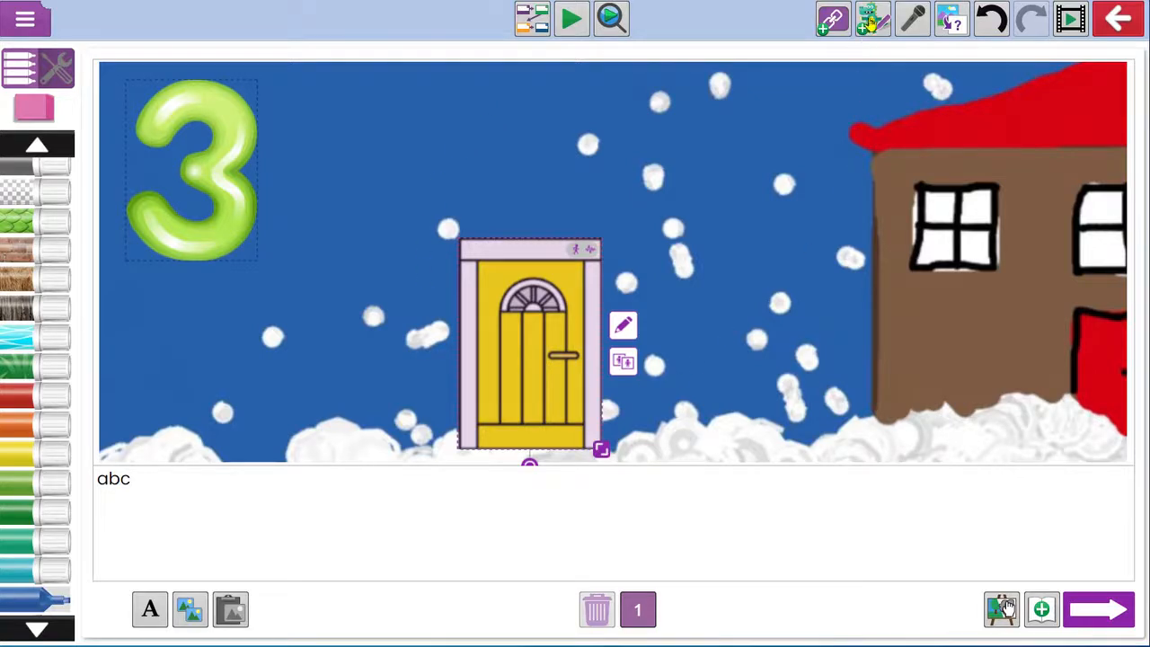
{"action": "left_click", "coordinate": [841, 147]}
Step: Create a new sprite from the Santa clipart with a sack, found by searching the clipart for santa
{"action": "left_click", "coordinate": [870, 21]}
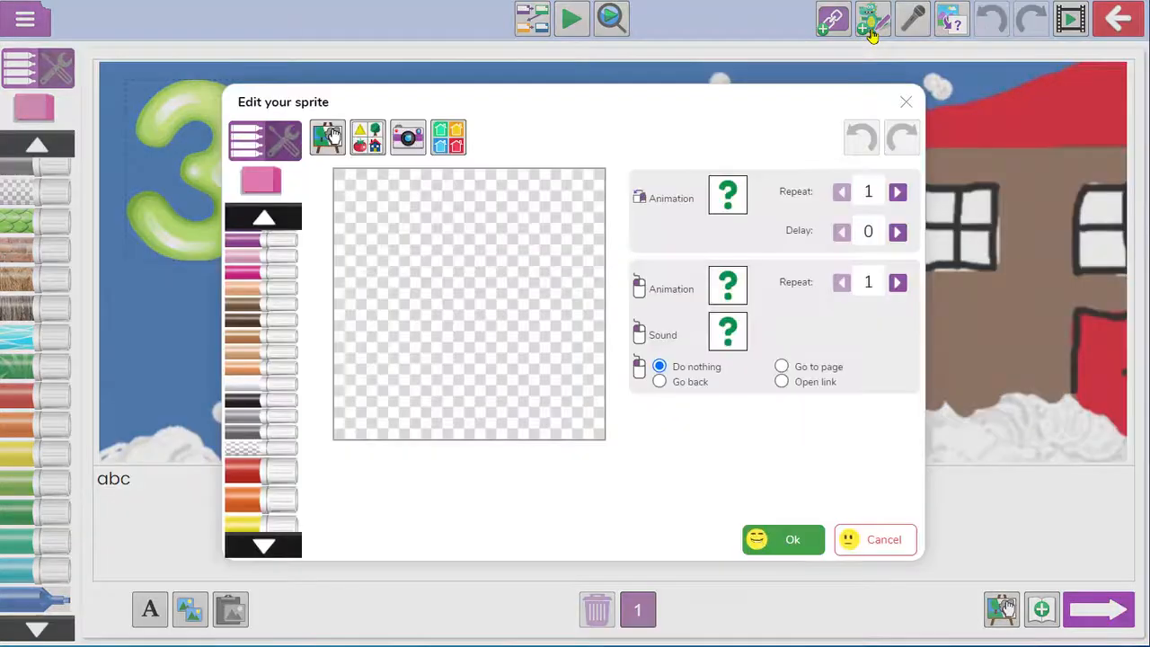
{"action": "left_click", "coordinate": [378, 136]}
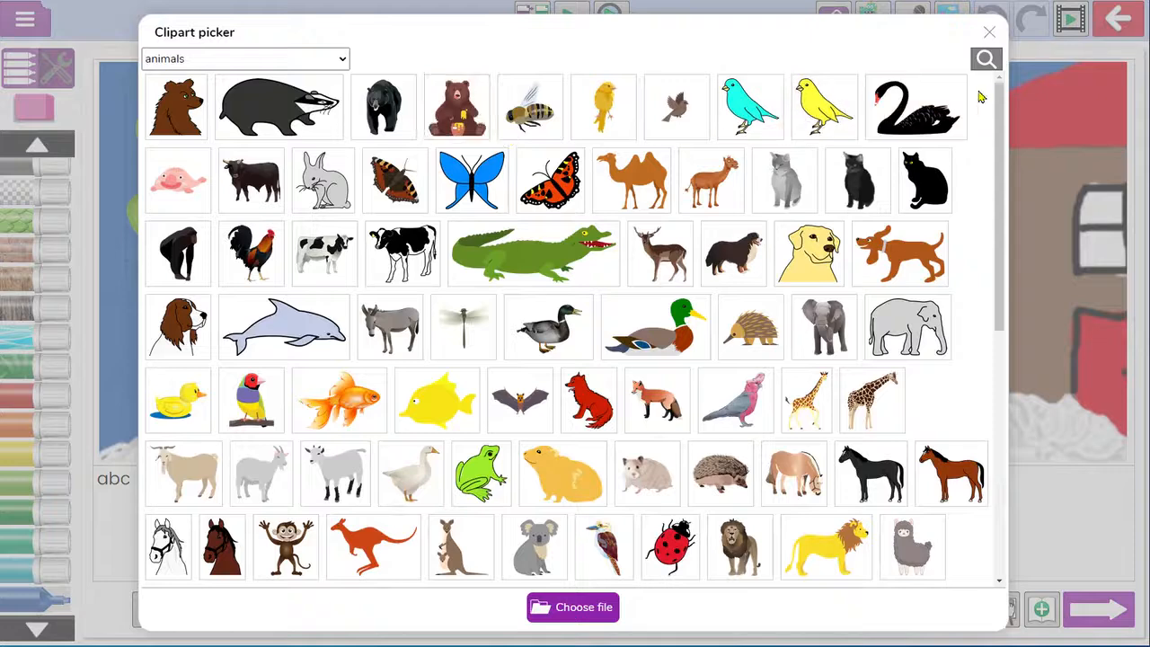
{"action": "left_click", "coordinate": [986, 60]}
{"action": "type", "text": "sant"}
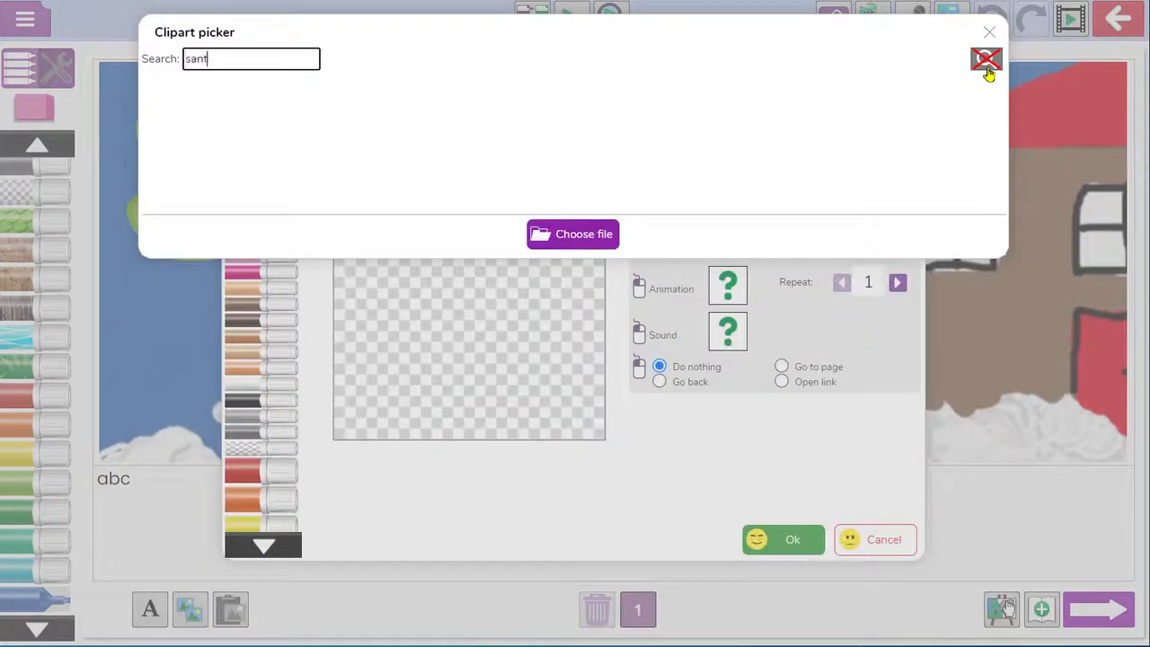
{"action": "type", "text": "a"}
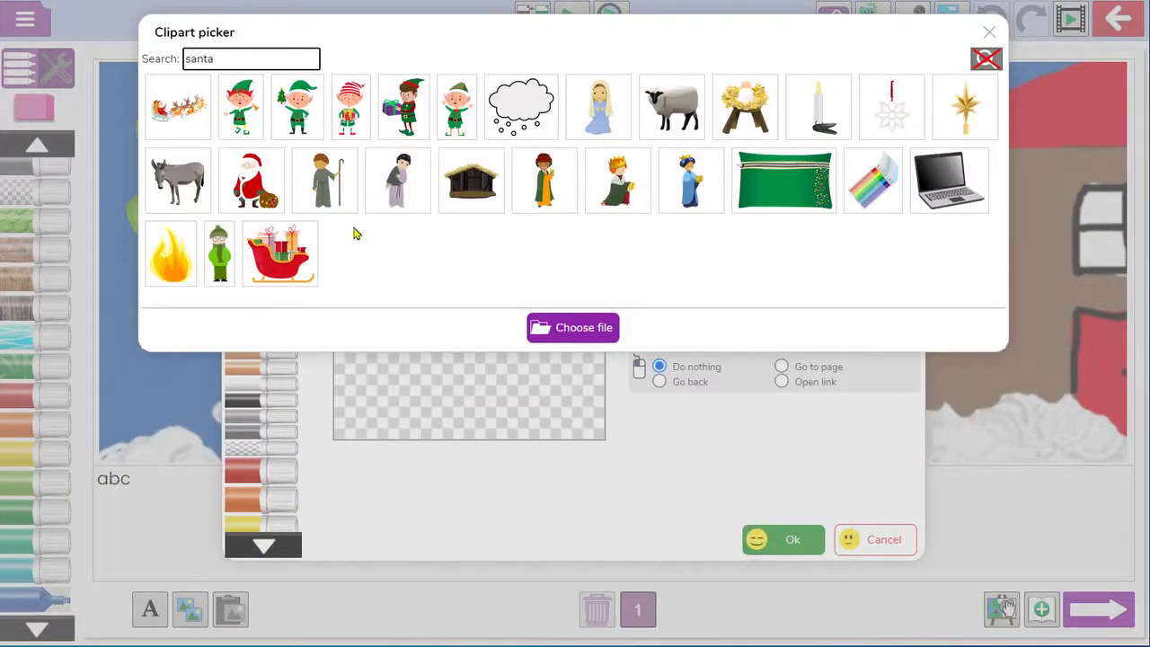
{"action": "left_click", "coordinate": [251, 180]}
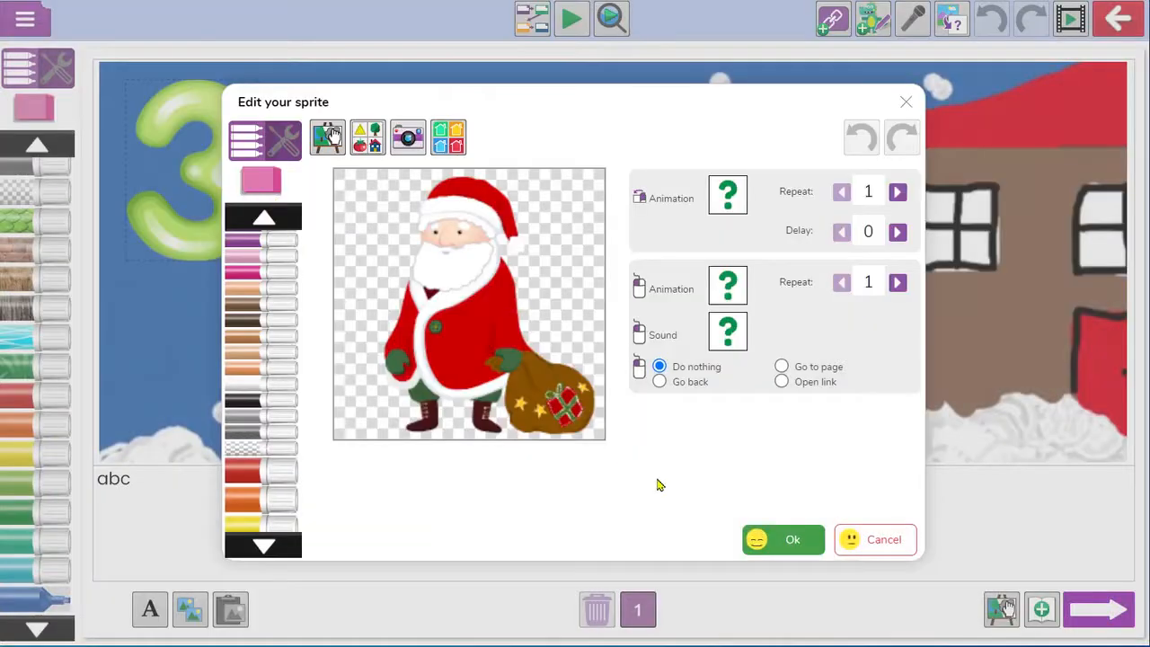
Step: Give the Santa sprite the Swivel Clockwise automatic animation, and place it enlarged on the snow between the door and the house
{"action": "left_click", "coordinate": [730, 209]}
{"action": "left_click", "coordinate": [745, 257]}
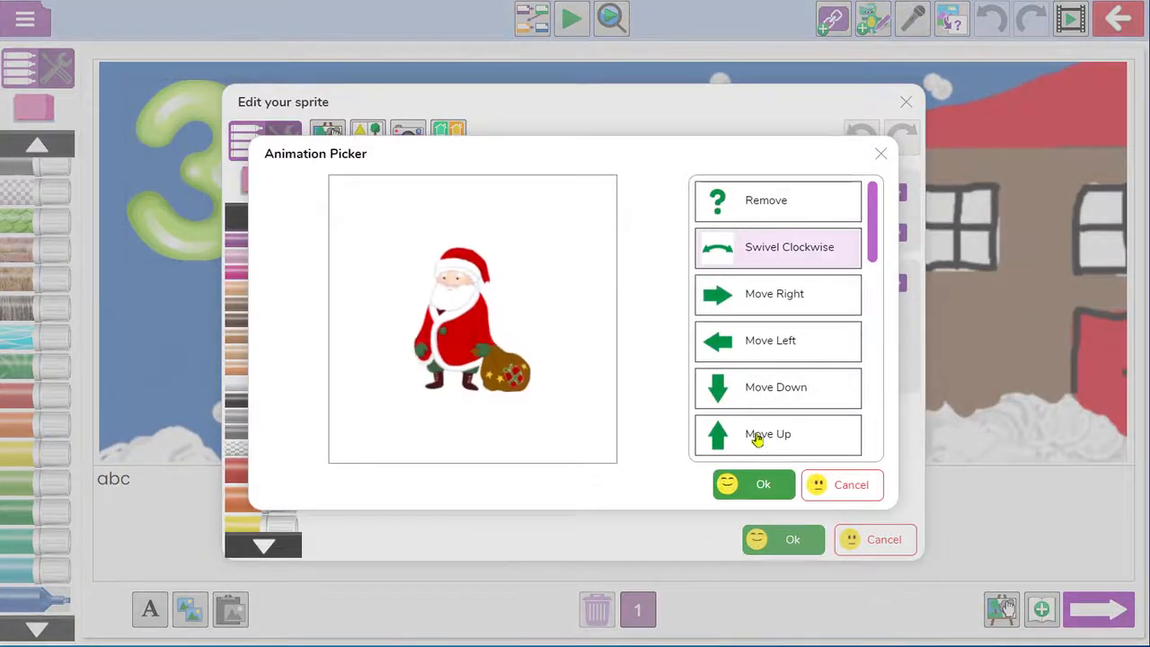
{"action": "left_click", "coordinate": [762, 483]}
{"action": "left_click", "coordinate": [780, 539]}
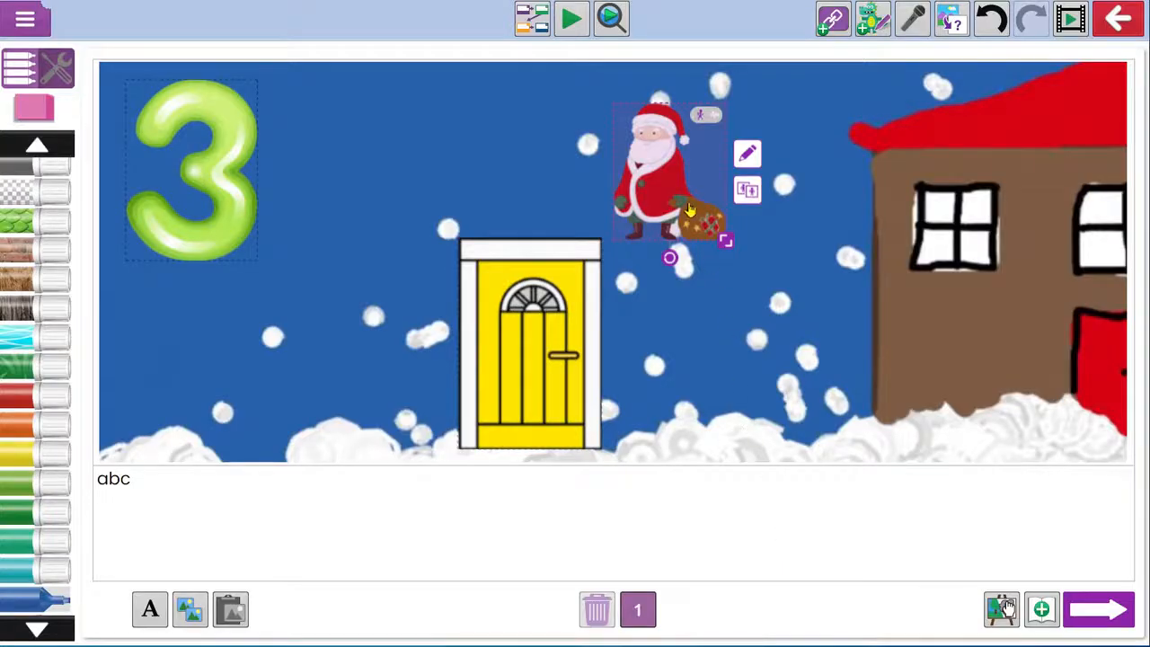
{"action": "left_click_drag", "start_coordinate": [689, 209], "coordinate": [808, 446]}
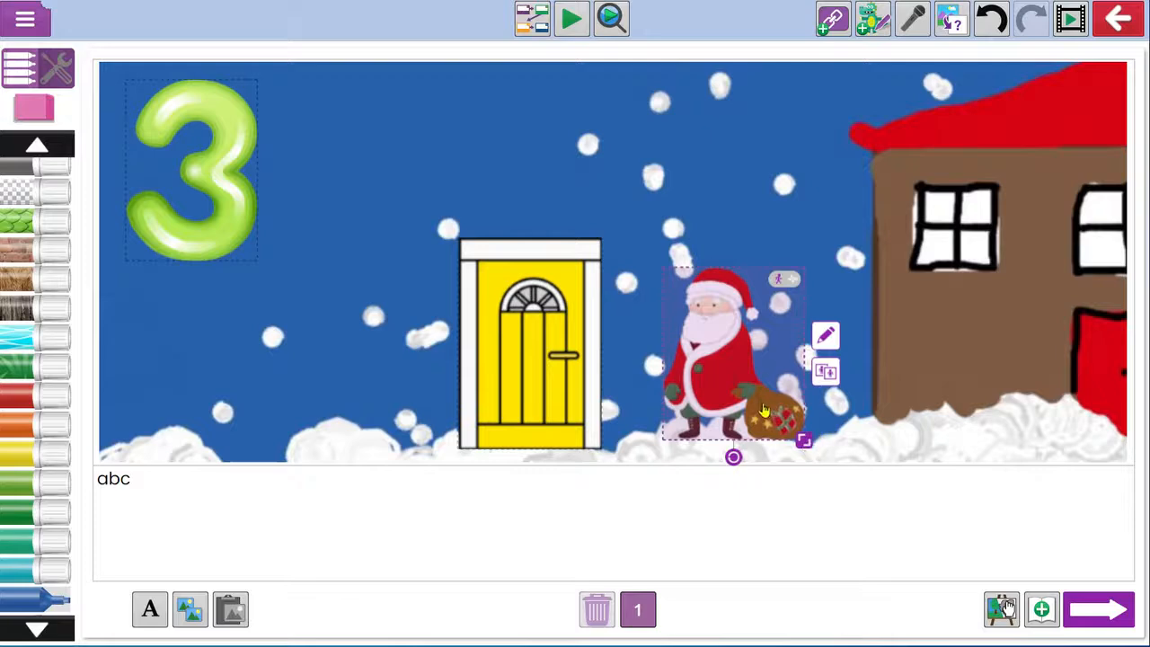
{"action": "left_click", "coordinate": [658, 373]}
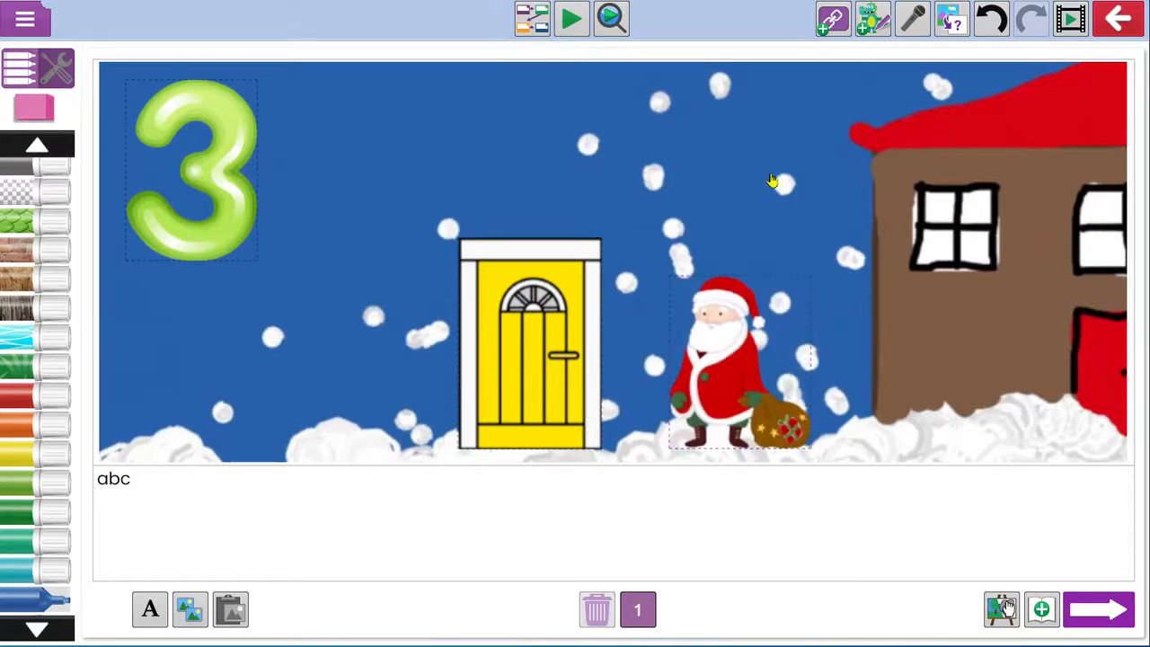
Step: Add a sprite of the snowman with a blue hat and red scarf, found by searching the clipart for snowman
{"action": "left_click", "coordinate": [877, 27]}
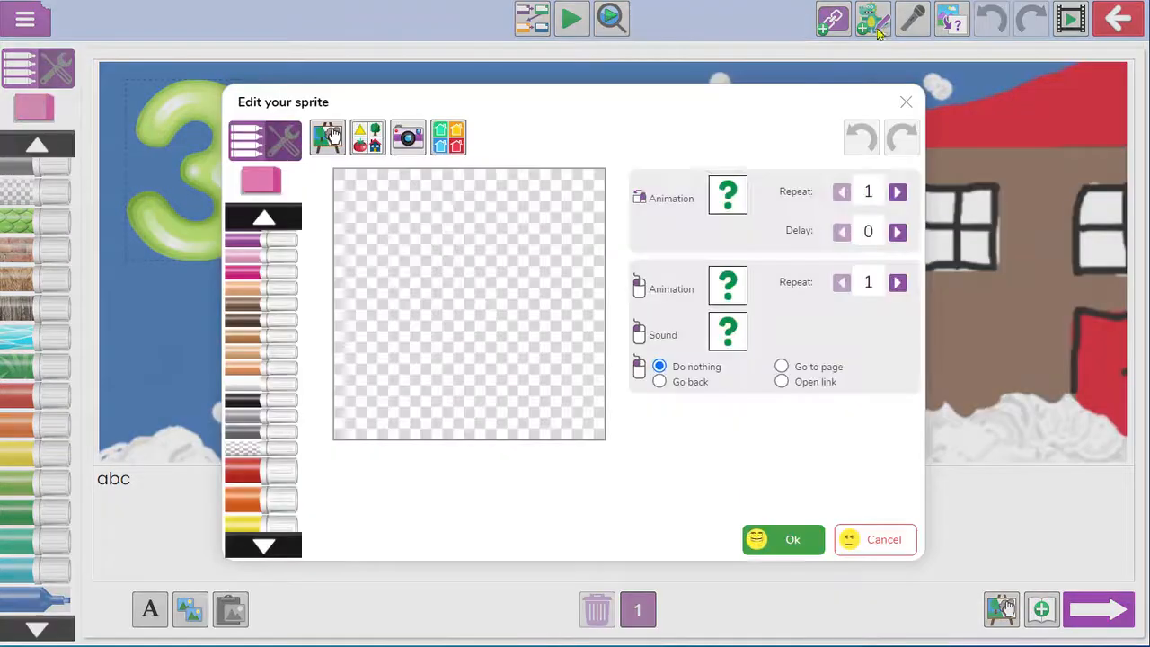
{"action": "left_click", "coordinate": [370, 145]}
{"action": "left_click", "coordinate": [985, 57]}
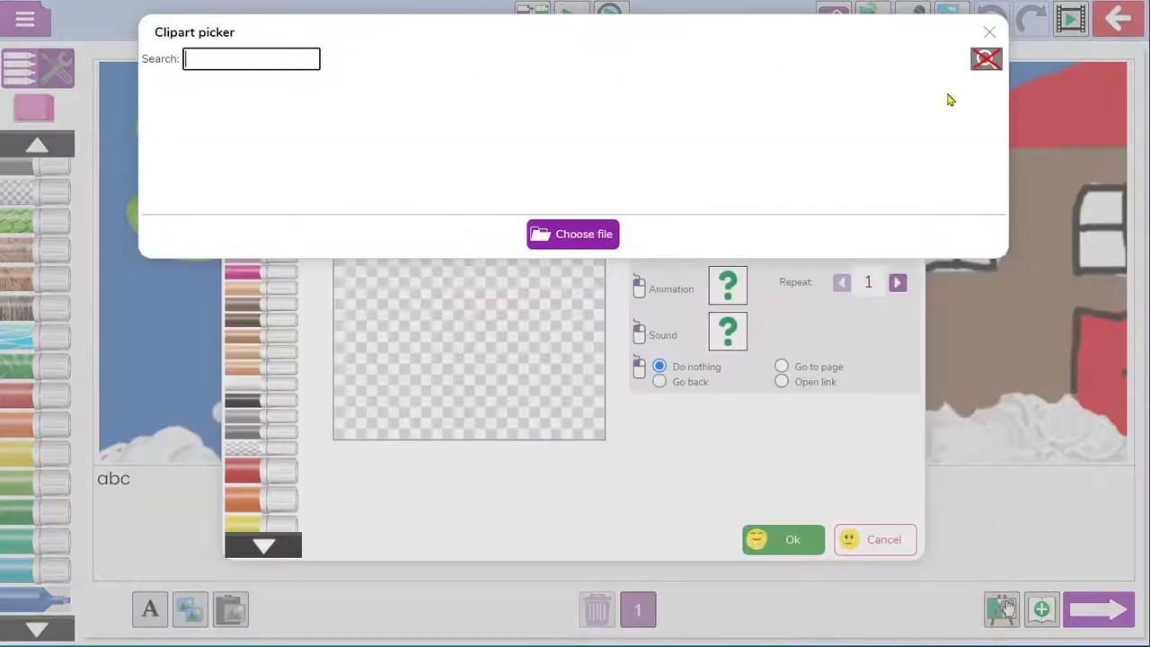
{"action": "type", "text": "snowman"}
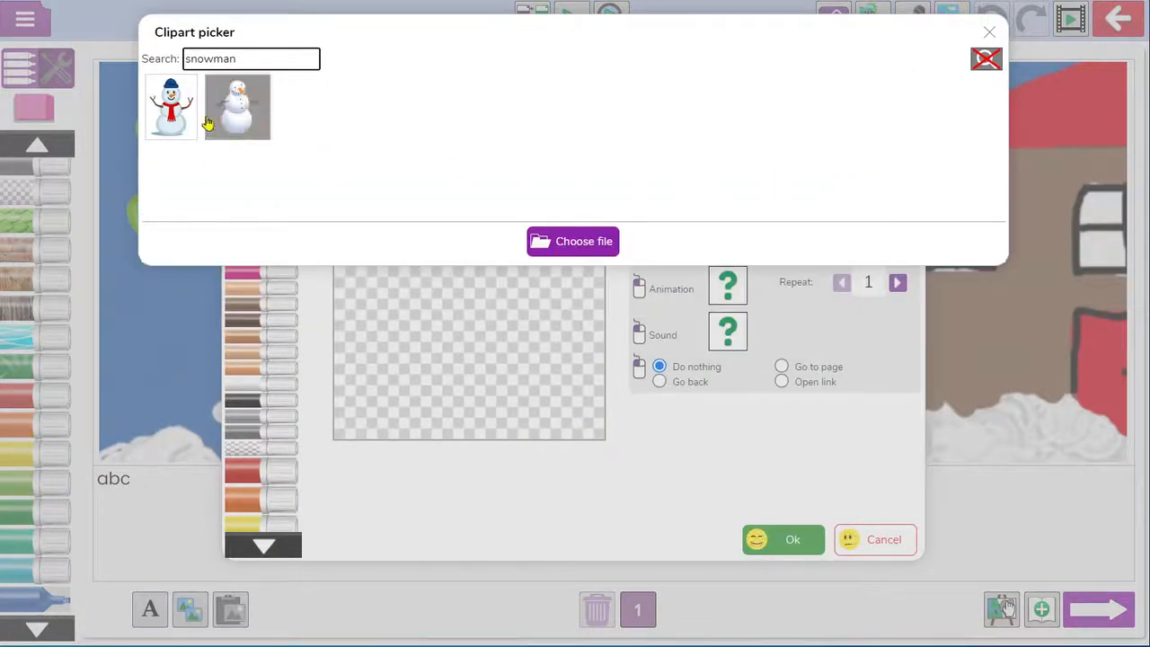
{"action": "left_click", "coordinate": [172, 109]}
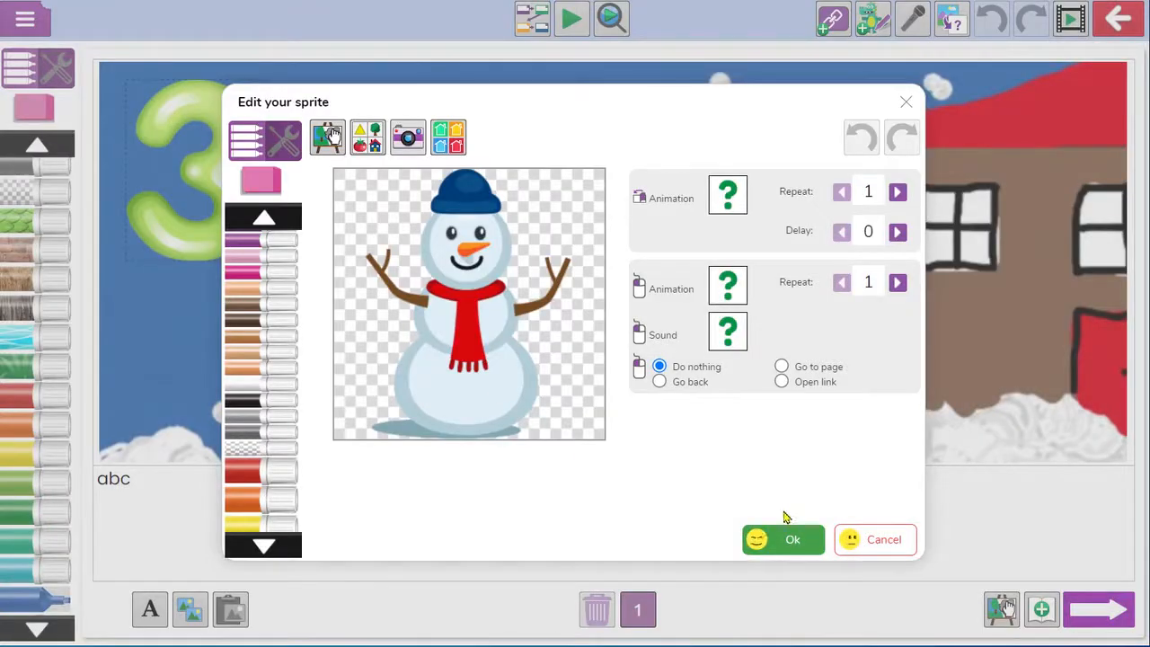
{"action": "left_click", "coordinate": [782, 542]}
Step: Move the snowman onto the snow below the number 3, beside the yellow door, and enlarge it
{"action": "left_click_drag", "start_coordinate": [538, 220], "coordinate": [395, 462]}
{"action": "left_click_drag", "start_coordinate": [351, 423], "coordinate": [347, 390]}
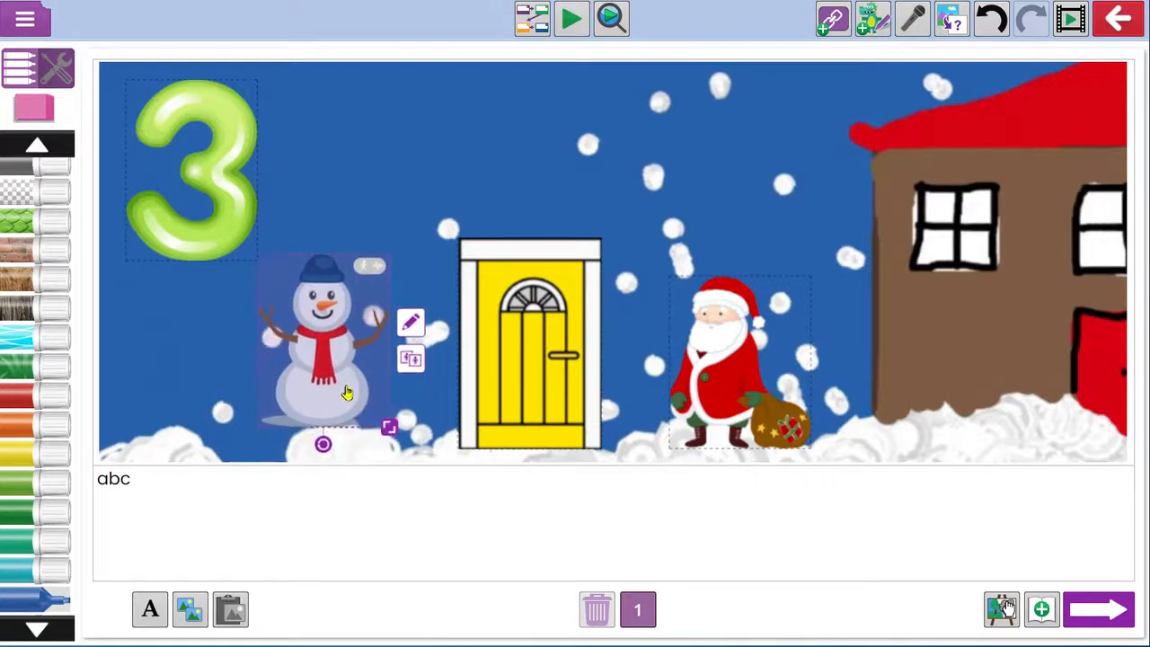
{"action": "left_click_drag", "start_coordinate": [393, 431], "coordinate": [419, 467]}
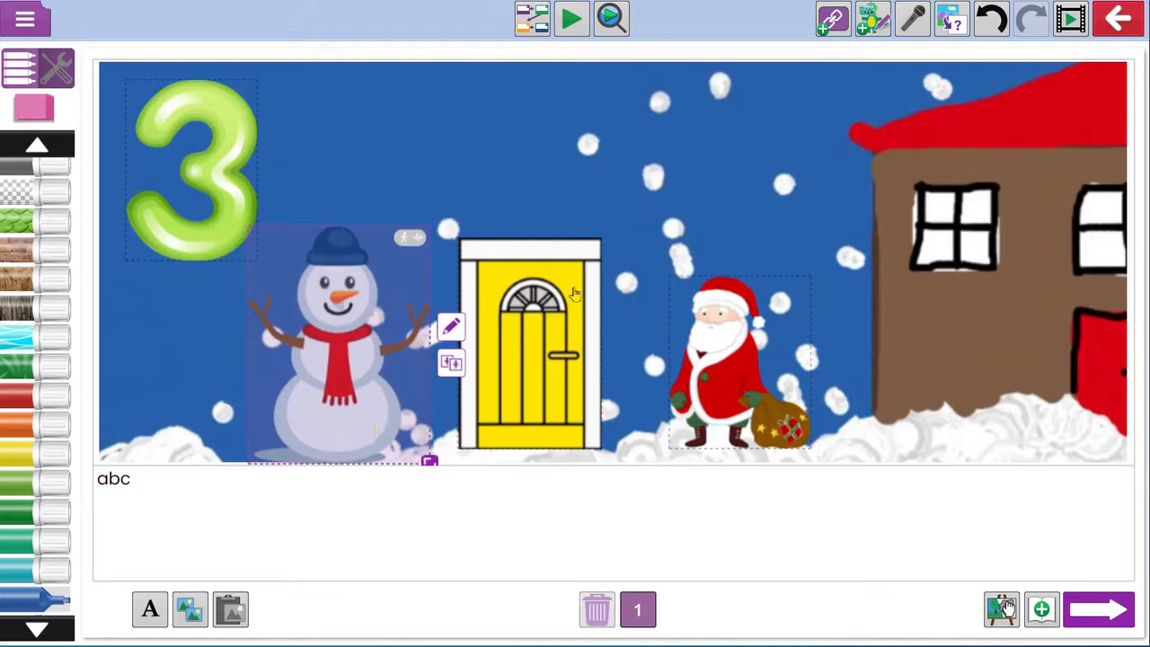
Step: Create a new sprite from the clipart of three yellow stars, found by searching for stars
{"action": "left_click", "coordinate": [864, 21]}
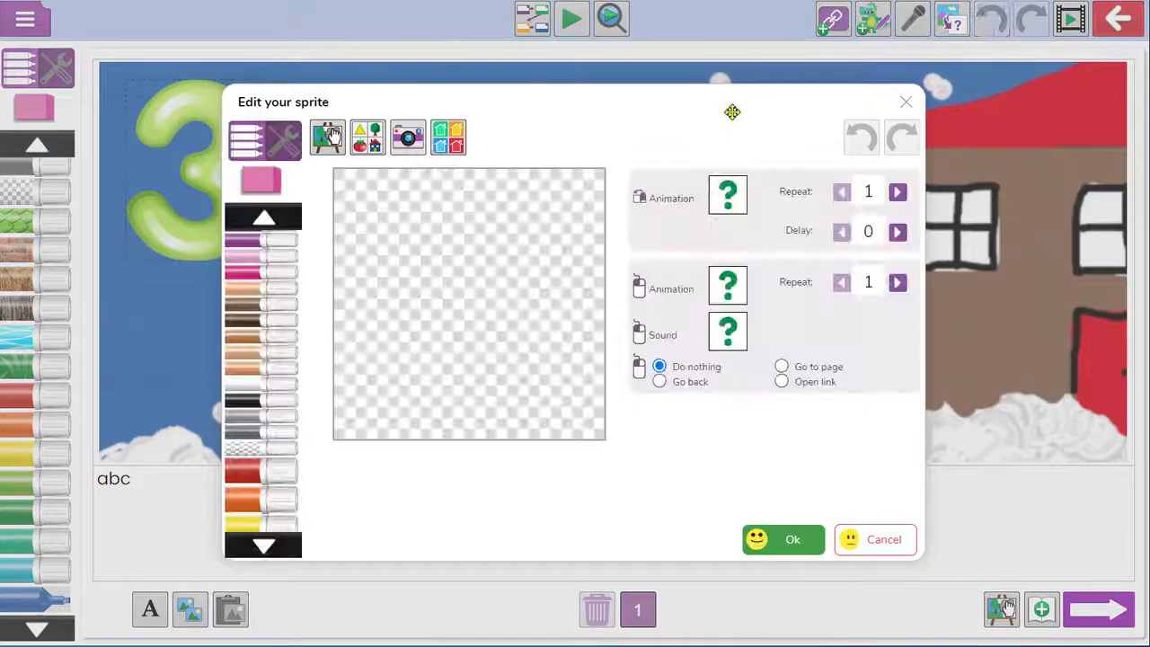
{"action": "left_click", "coordinate": [368, 142]}
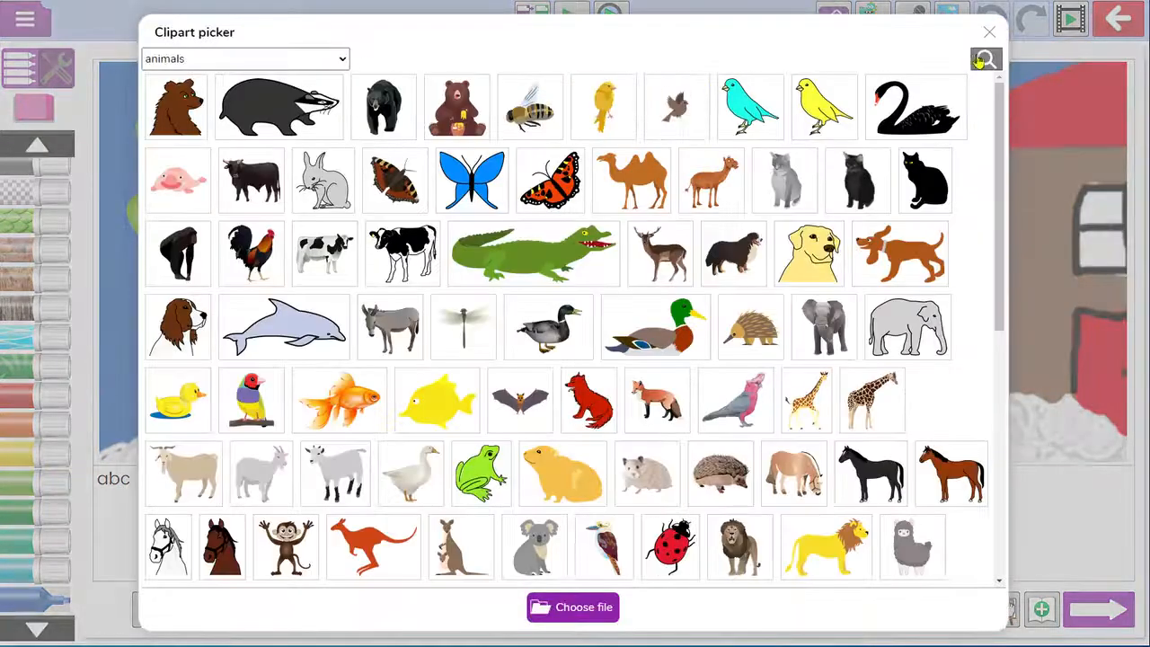
{"action": "left_click", "coordinate": [983, 57]}
{"action": "type", "text": "stars"}
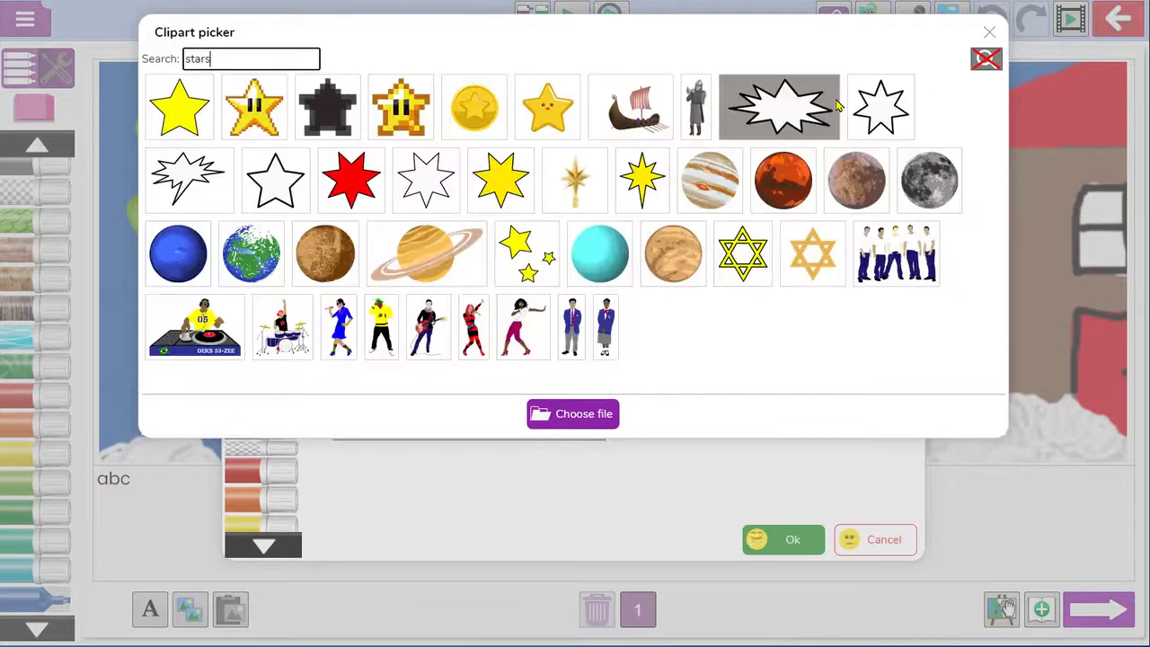
{"action": "left_click", "coordinate": [528, 253]}
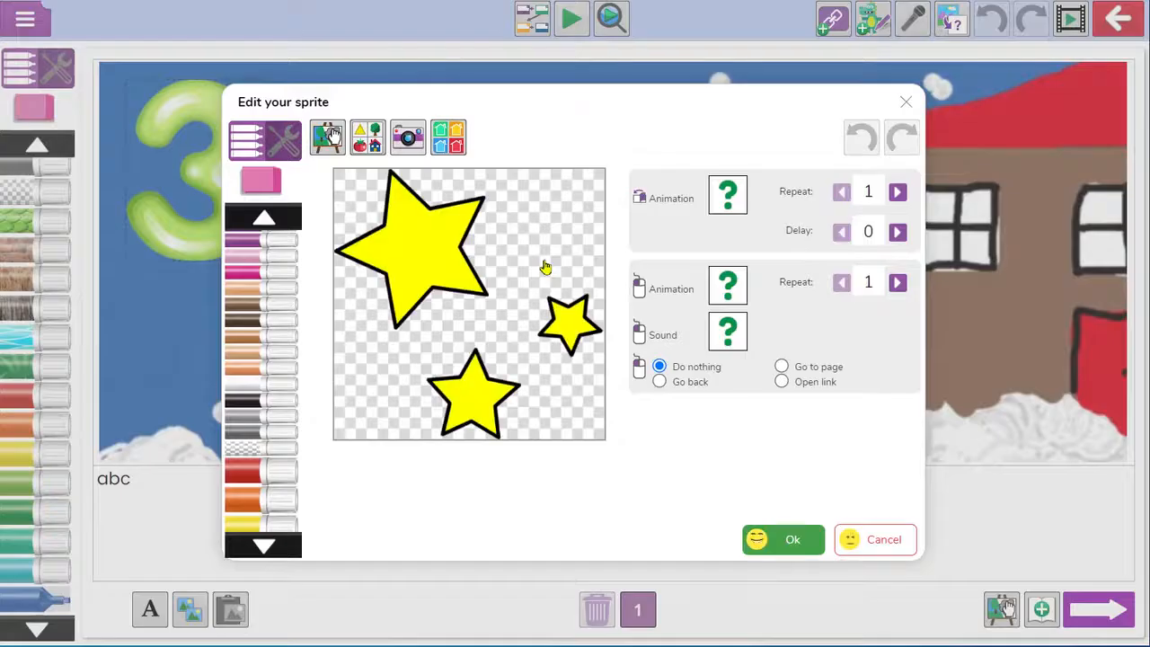
Step: Give the stars sprite the Spin Clockwise automatic animation, and place it slightly reduced in the sky above the snowman and door
{"action": "left_click", "coordinate": [729, 208]}
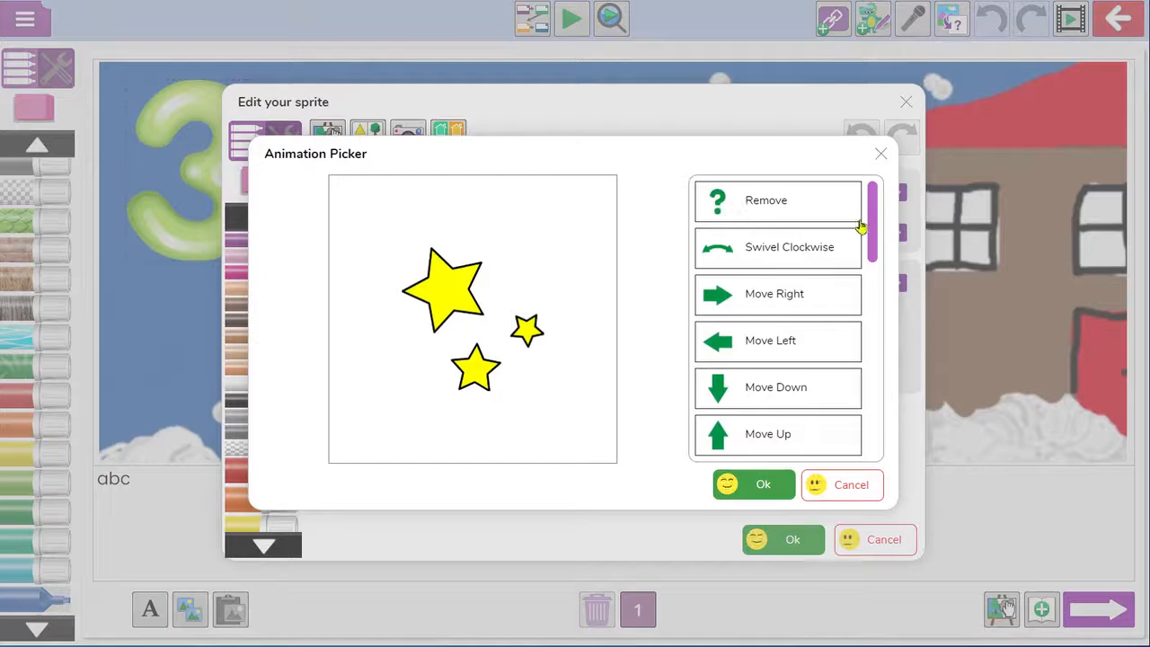
{"action": "left_click_drag", "start_coordinate": [870, 226], "coordinate": [880, 288]}
{"action": "left_click", "coordinate": [837, 245]}
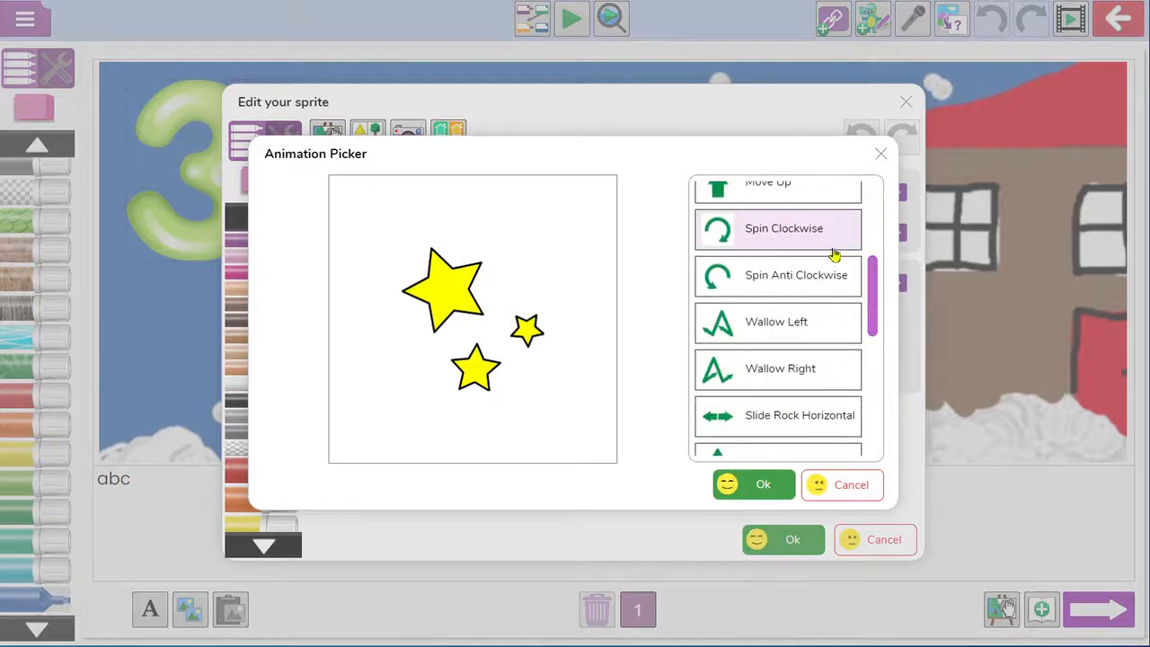
{"action": "left_click", "coordinate": [763, 483]}
{"action": "left_click", "coordinate": [789, 537]}
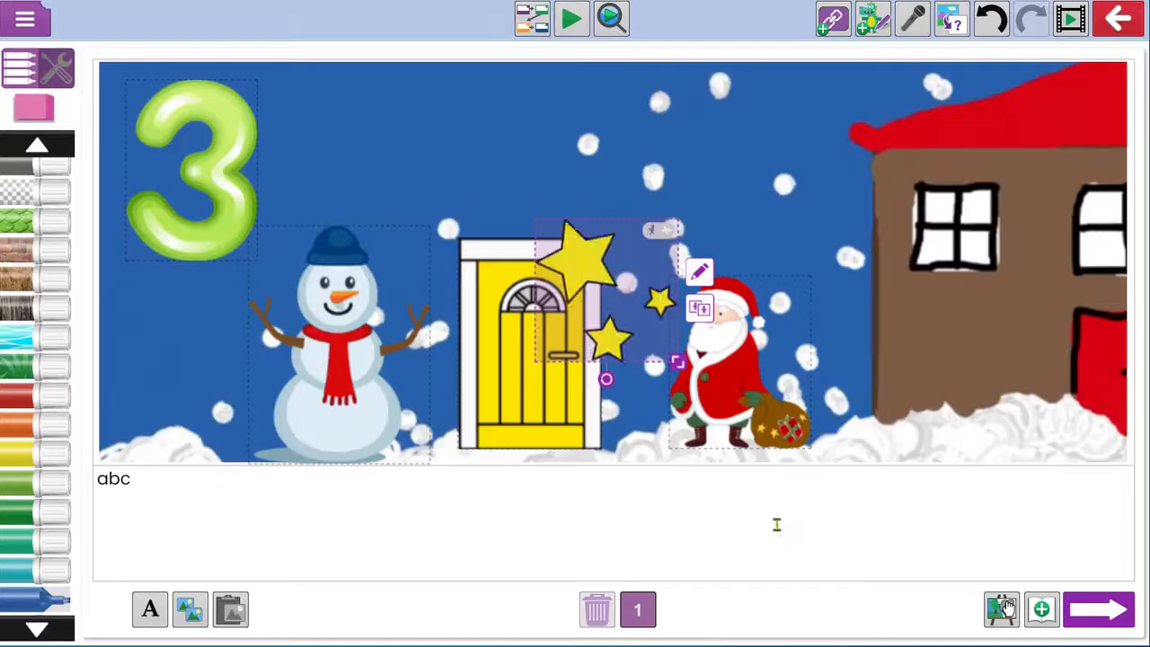
{"action": "left_click_drag", "start_coordinate": [590, 279], "coordinate": [396, 126]}
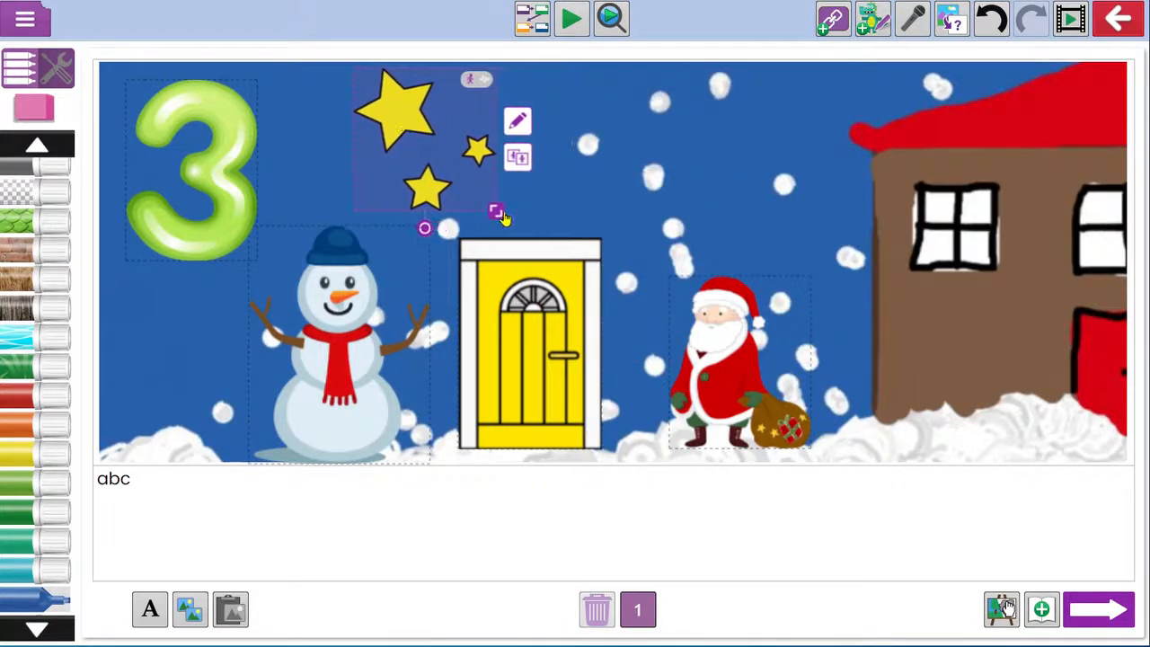
{"action": "mouse_move", "coordinate": [499, 216]}
{"action": "left_mouse_down"}
{"action": "mouse_move", "coordinate": [476, 184]}
{"action": "mouse_move", "coordinate": [488, 197]}
{"action": "left_mouse_up"}
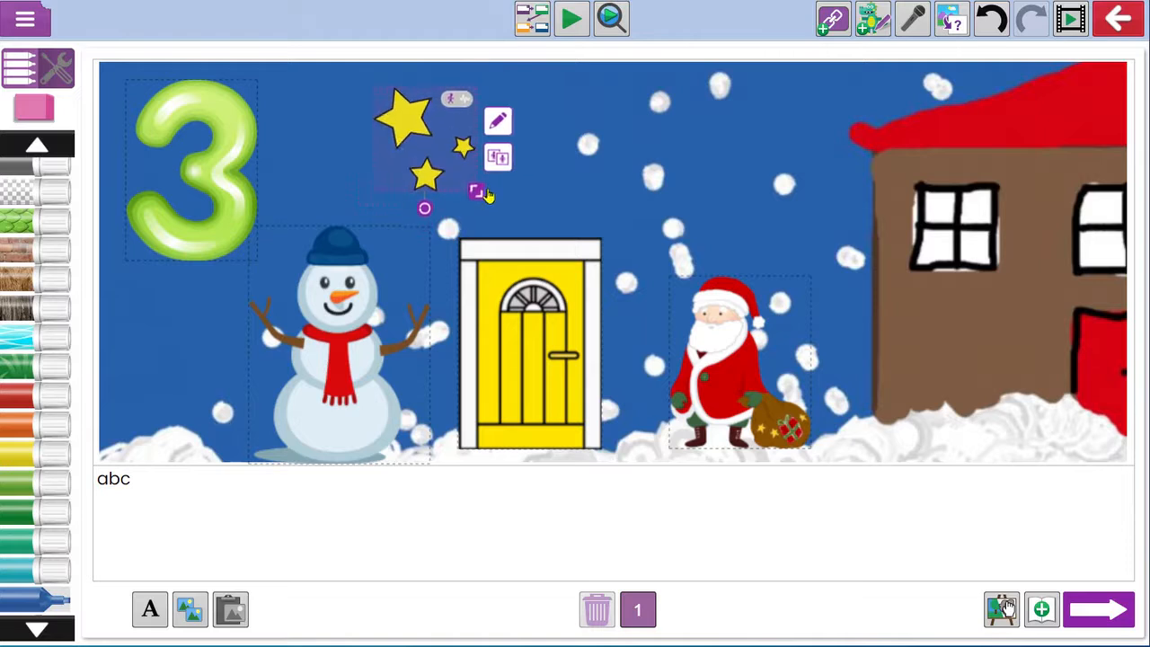
Step: Play the page, test the yellow door's on-click effect, and stop the preview
{"action": "left_click", "coordinate": [570, 19]}
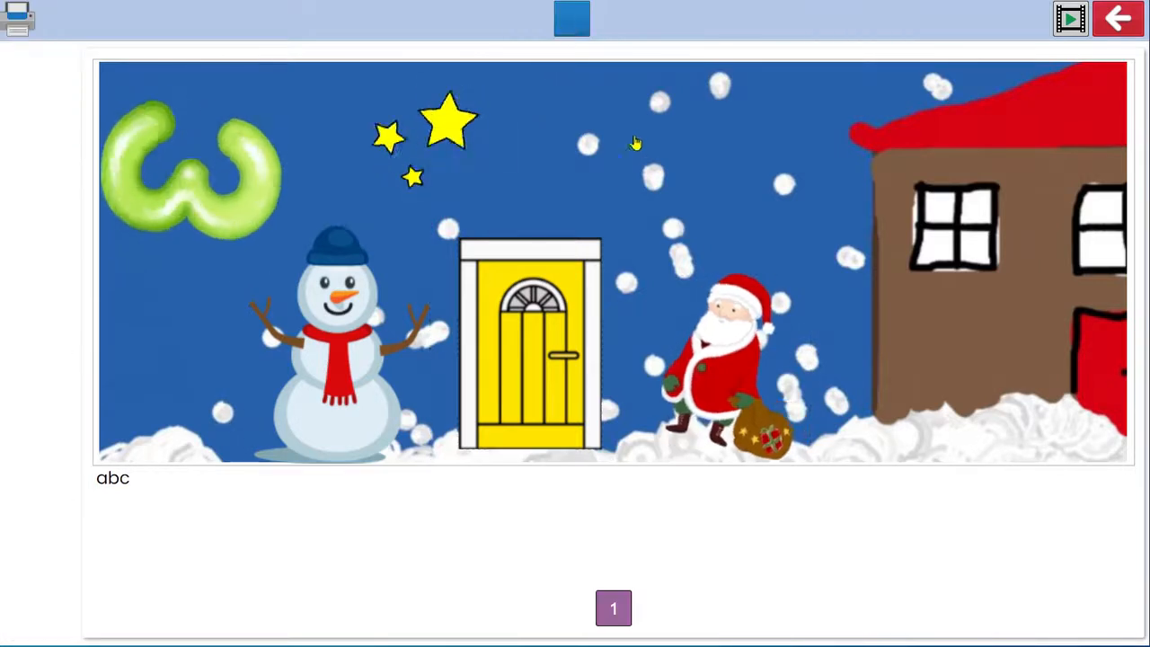
{"action": "left_click", "coordinate": [559, 301]}
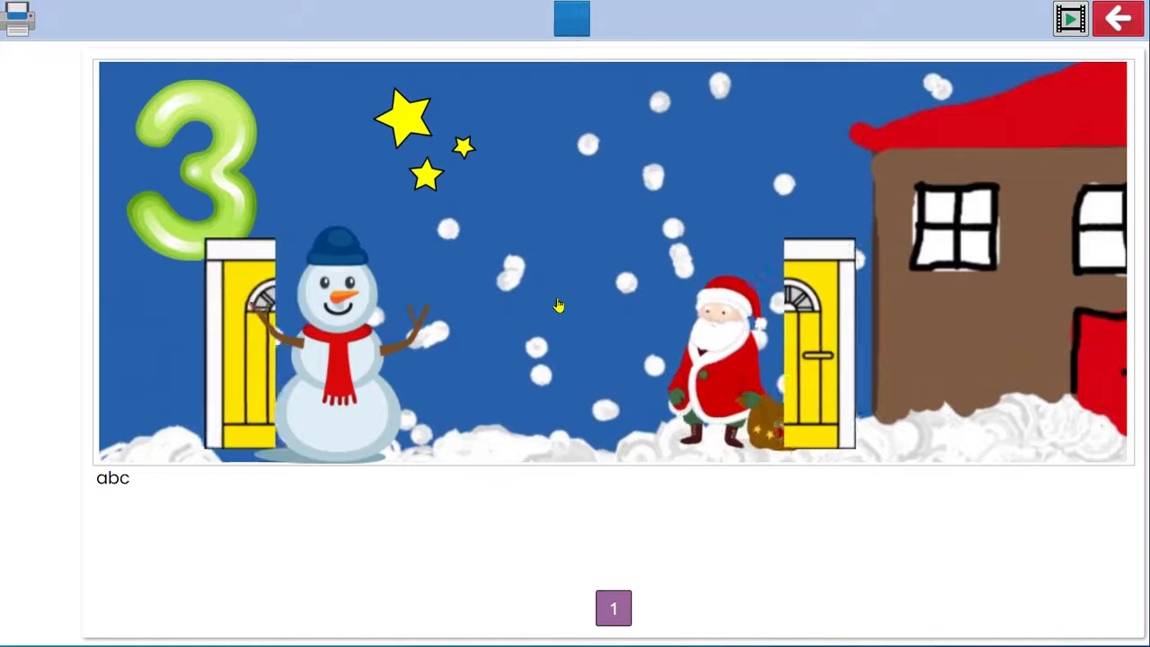
{"action": "left_click", "coordinate": [581, 31]}
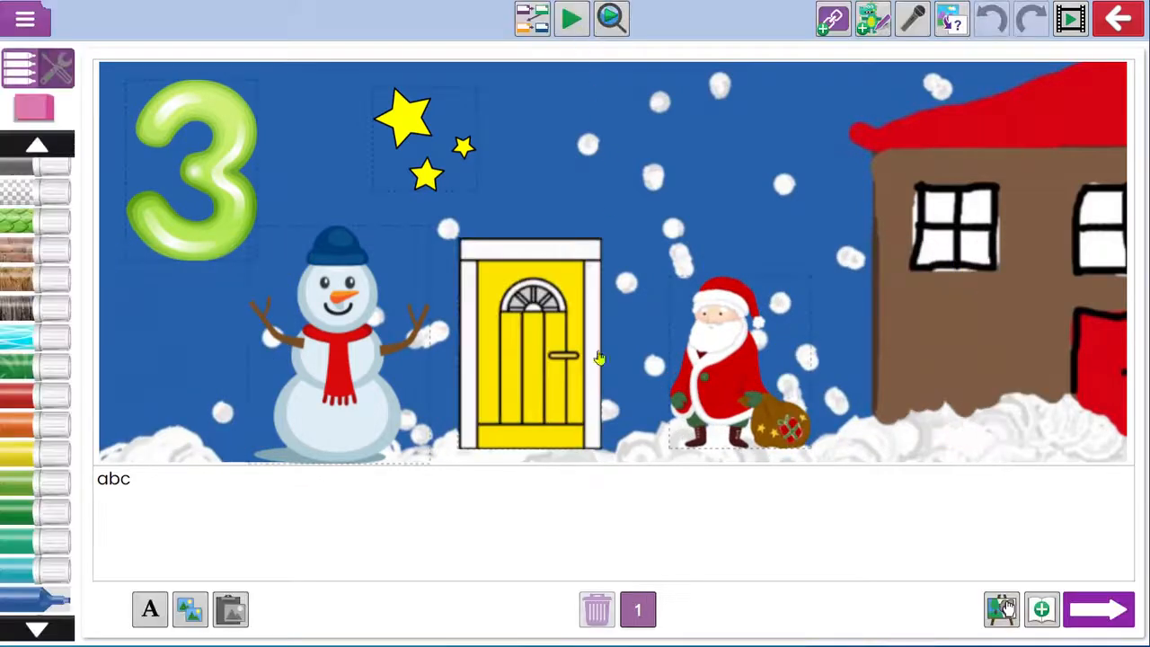
Step: Replace the placeholder page text with "It's day 3! What's behind the door?" and, on a second line, "Click on the door to find out!"
{"action": "left_click", "coordinate": [578, 514]}
{"action": "type", "text": "It's day 3! What's"}
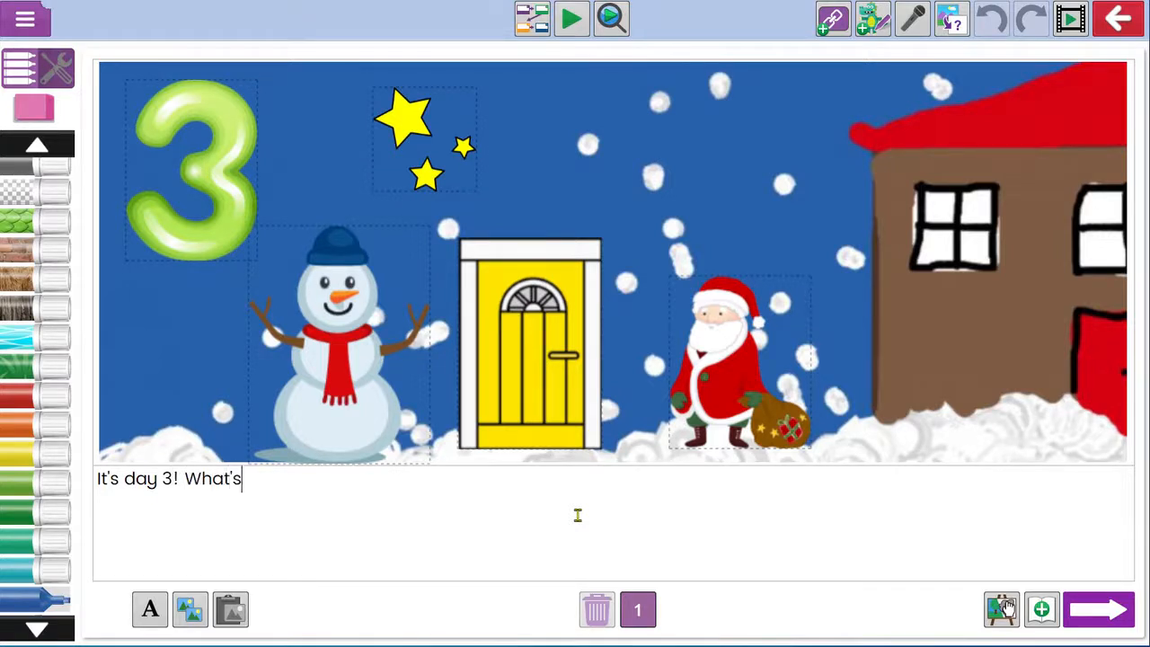
{"action": "type", "text": " behind the door? Click on "}
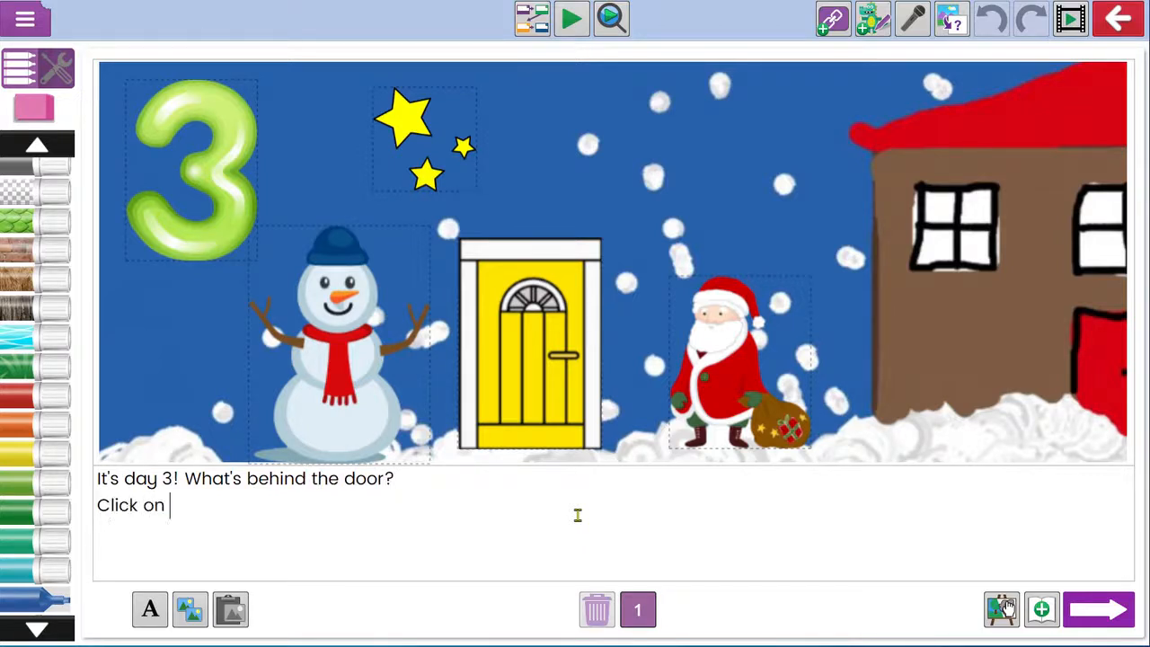
{"action": "type", "text": "the door to f"}
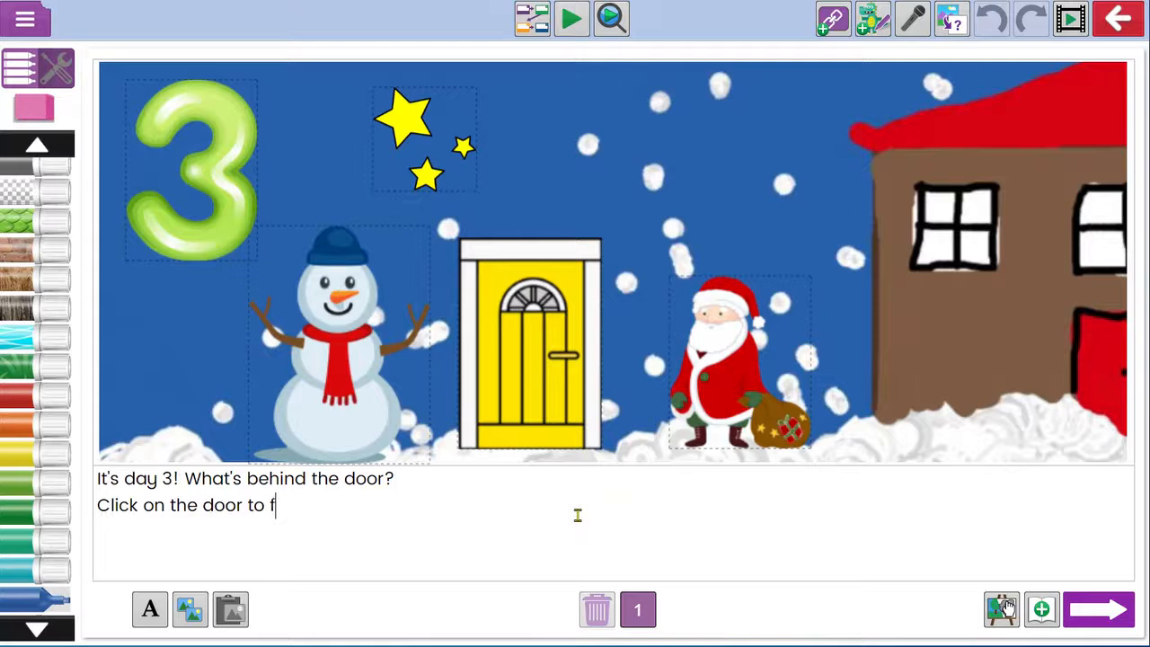
{"action": "type", "text": "ind out!"}
Step: Format both lines of page 1's text as Comic Sans MS in blue at size 36
{"action": "left_click_drag", "start_coordinate": [335, 524], "coordinate": [83, 492]}
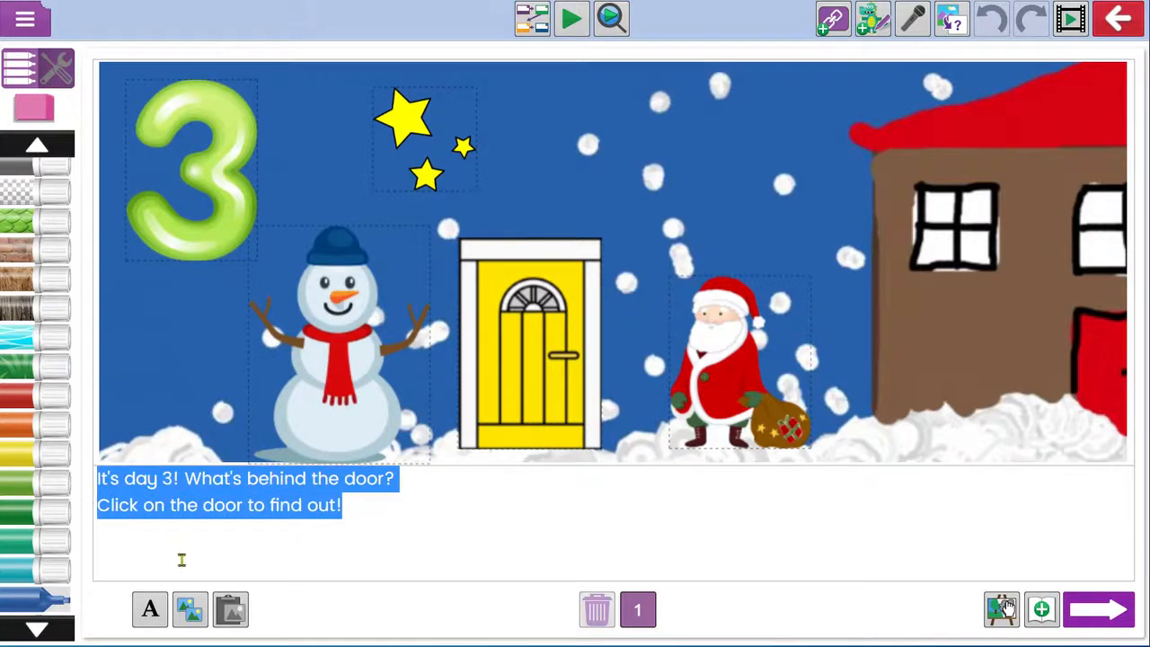
{"action": "left_click", "coordinate": [150, 609]}
{"action": "left_click", "coordinate": [343, 474]}
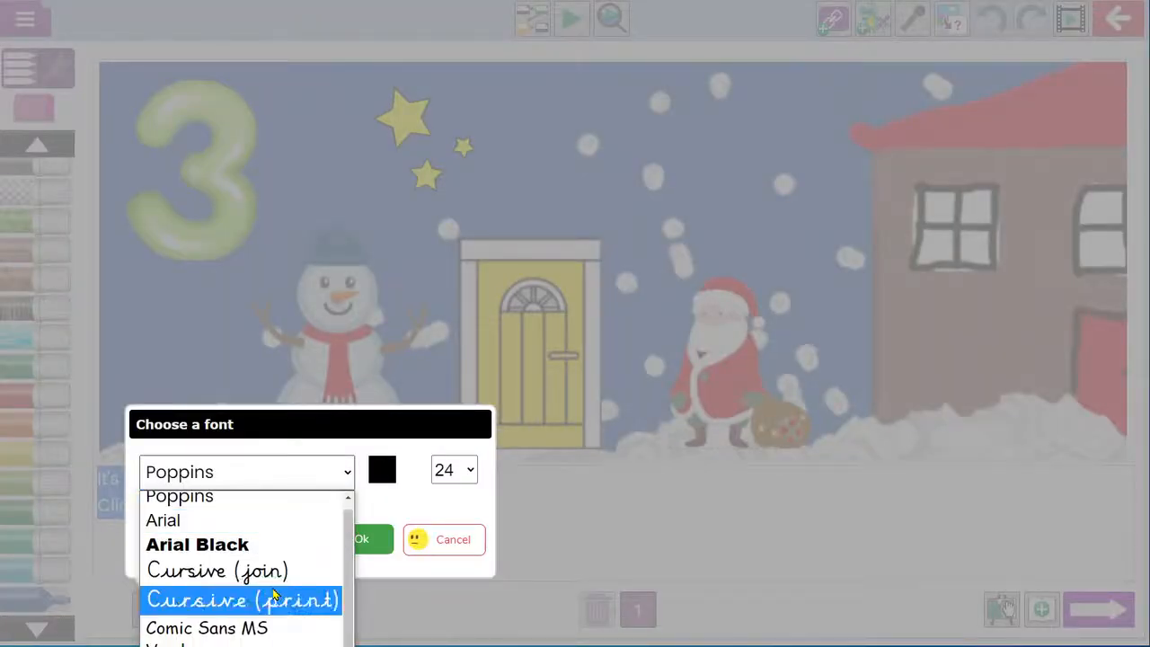
{"action": "left_click", "coordinate": [260, 629]}
{"action": "left_click", "coordinate": [384, 481]}
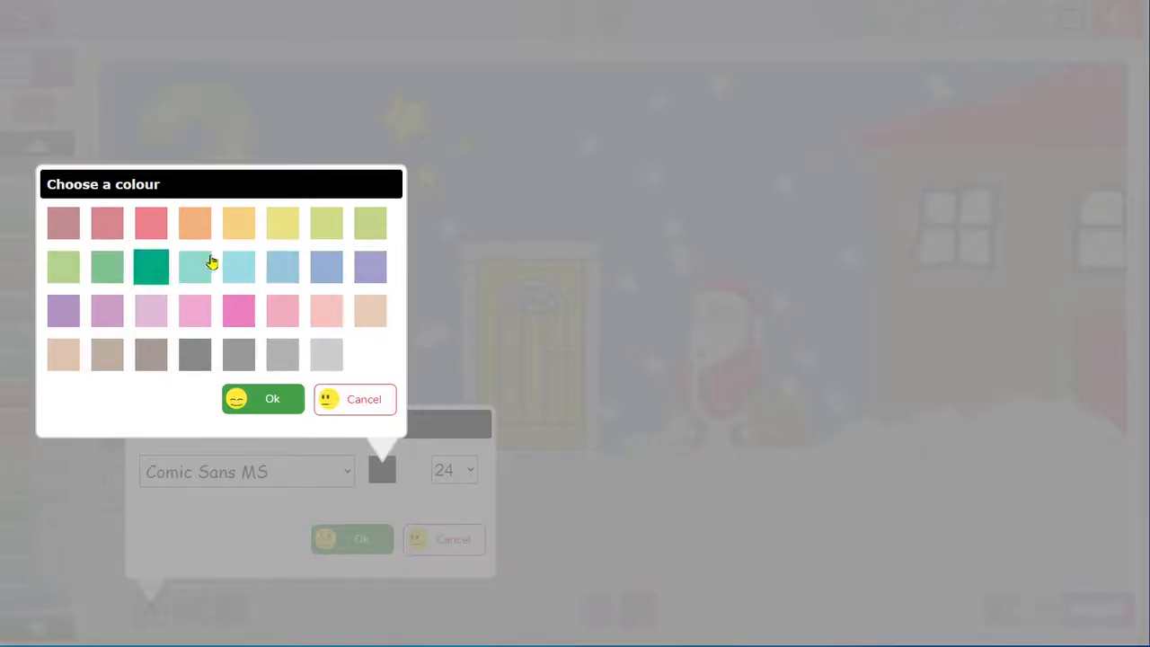
{"action": "left_click", "coordinate": [326, 275]}
{"action": "left_click", "coordinate": [269, 403]}
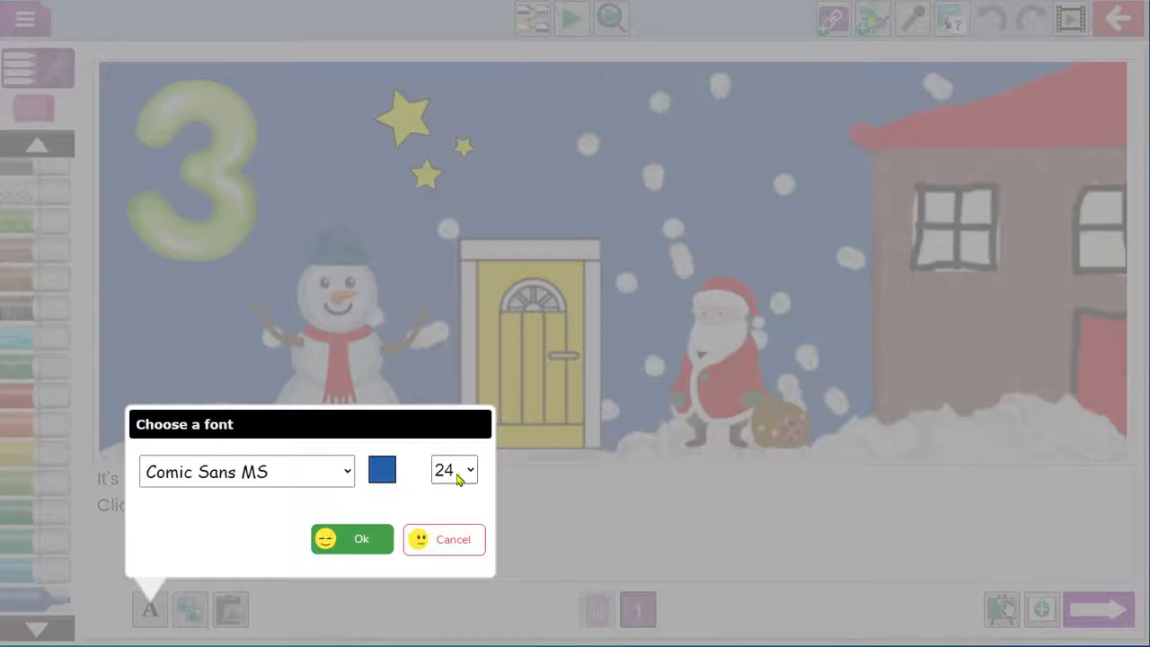
{"action": "left_click", "coordinate": [457, 471]}
{"action": "left_click", "coordinate": [467, 171]}
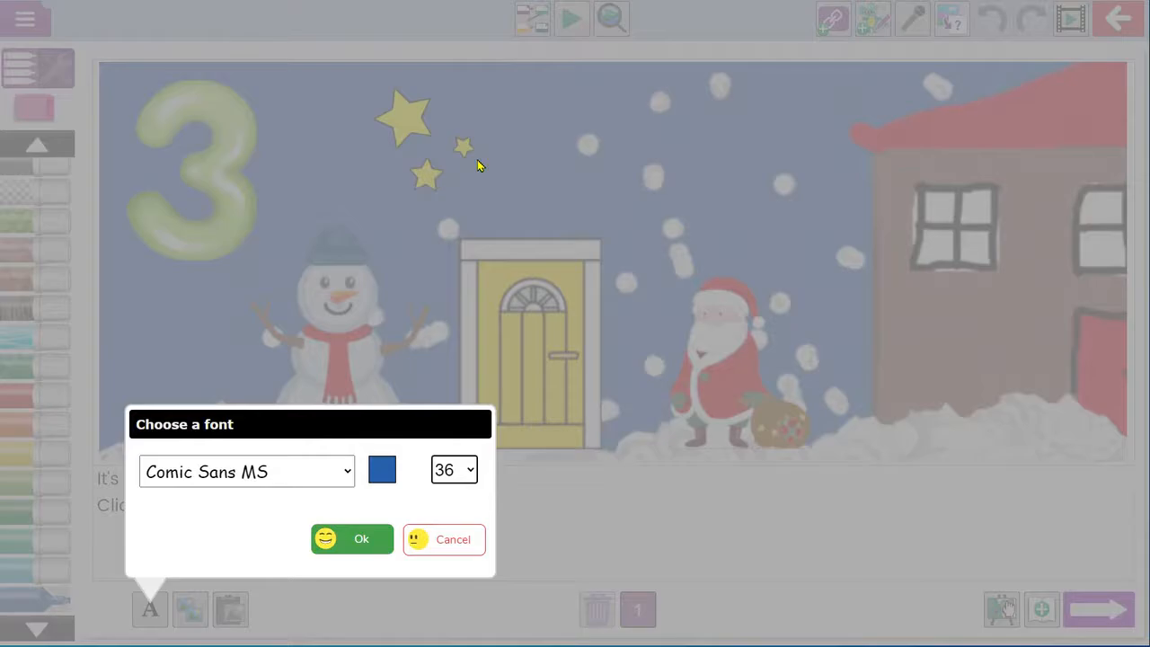
{"action": "left_click", "coordinate": [359, 539]}
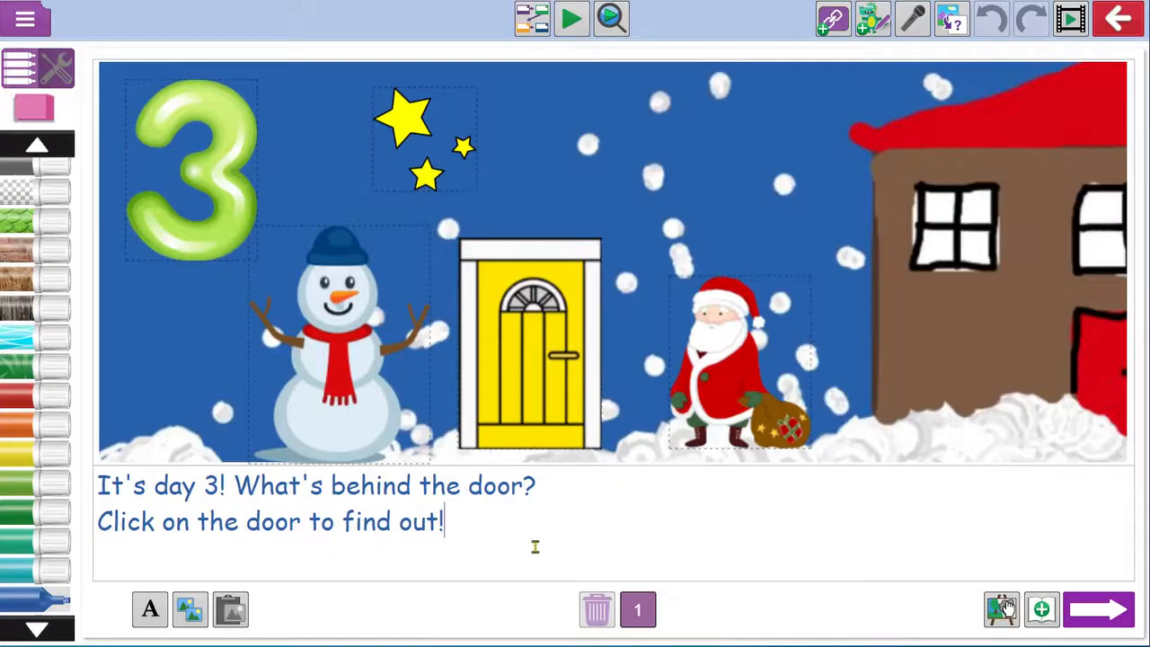
Step: On page 2, replace the placeholder text with "What does Father Christmas get when he is ill?"
{"action": "left_click", "coordinate": [1111, 610]}
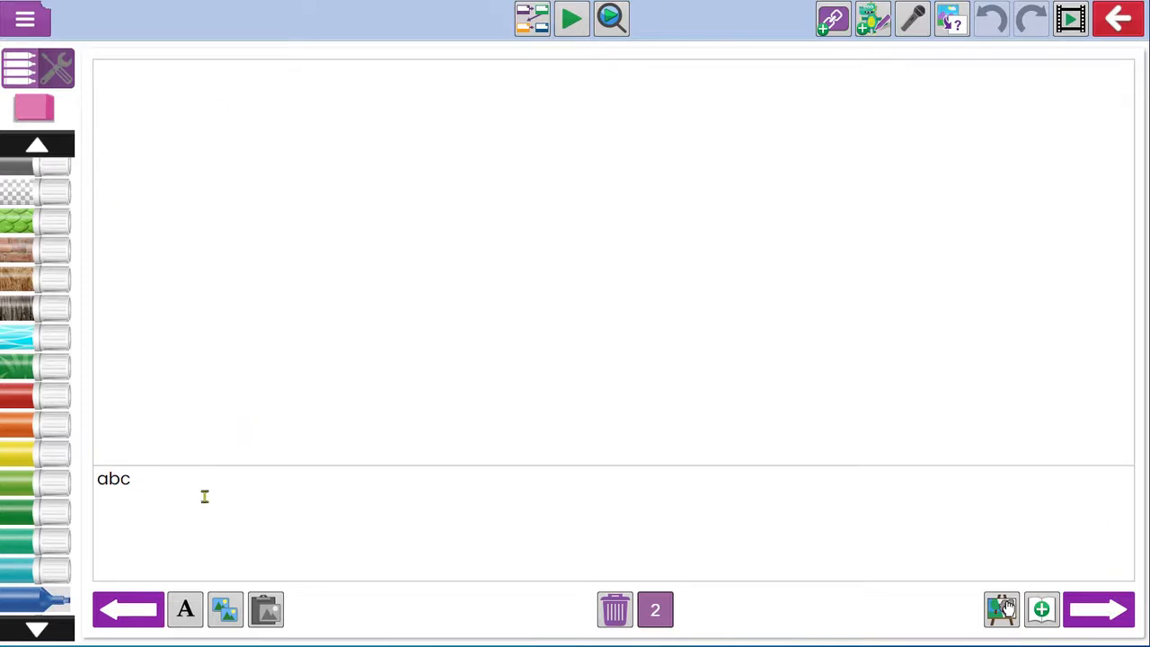
{"action": "left_click", "coordinate": [264, 497]}
{"action": "type", "text": "What does Fathe"}
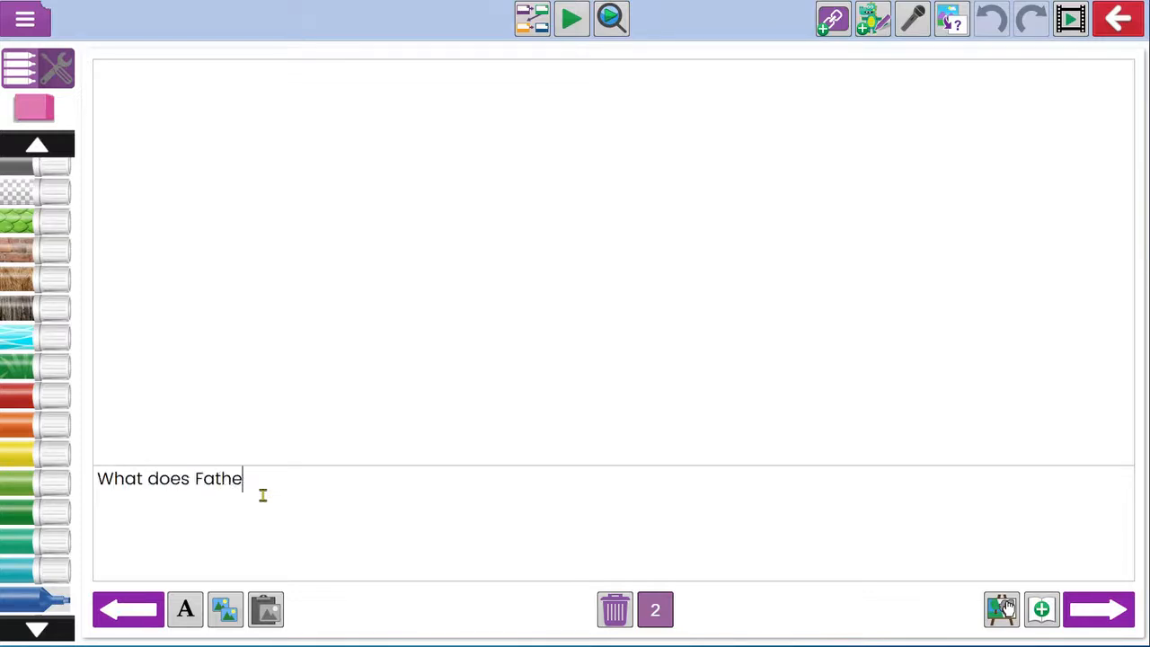
{"action": "type", "text": "r Christmas ge"}
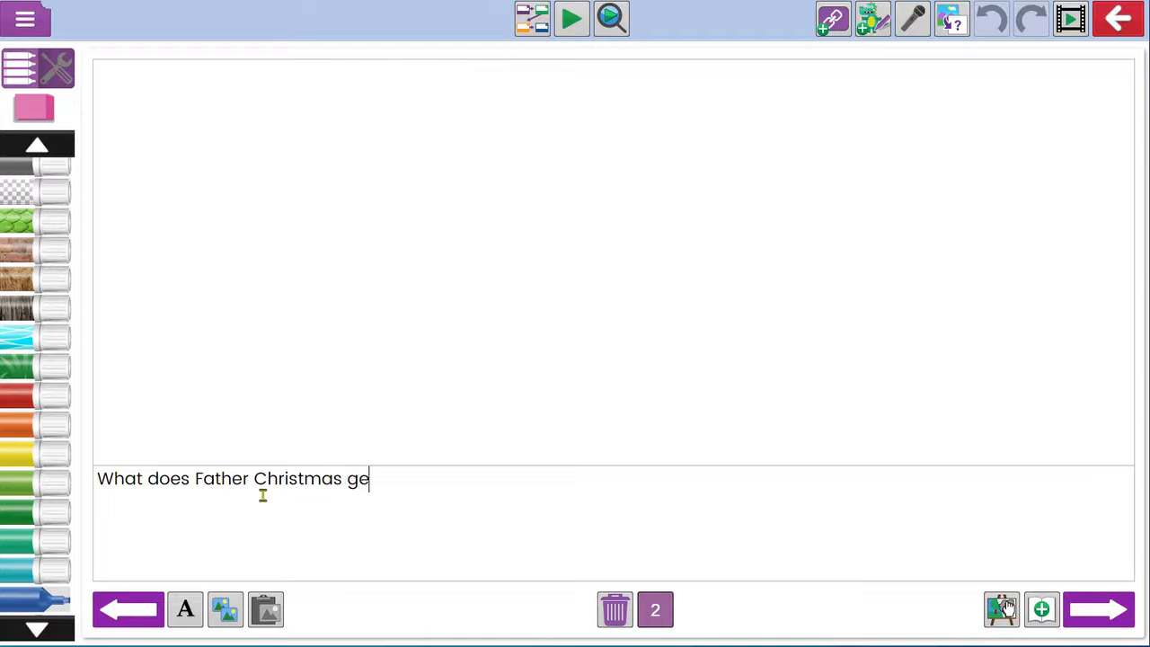
{"action": "type", "text": "t when he is ill?"}
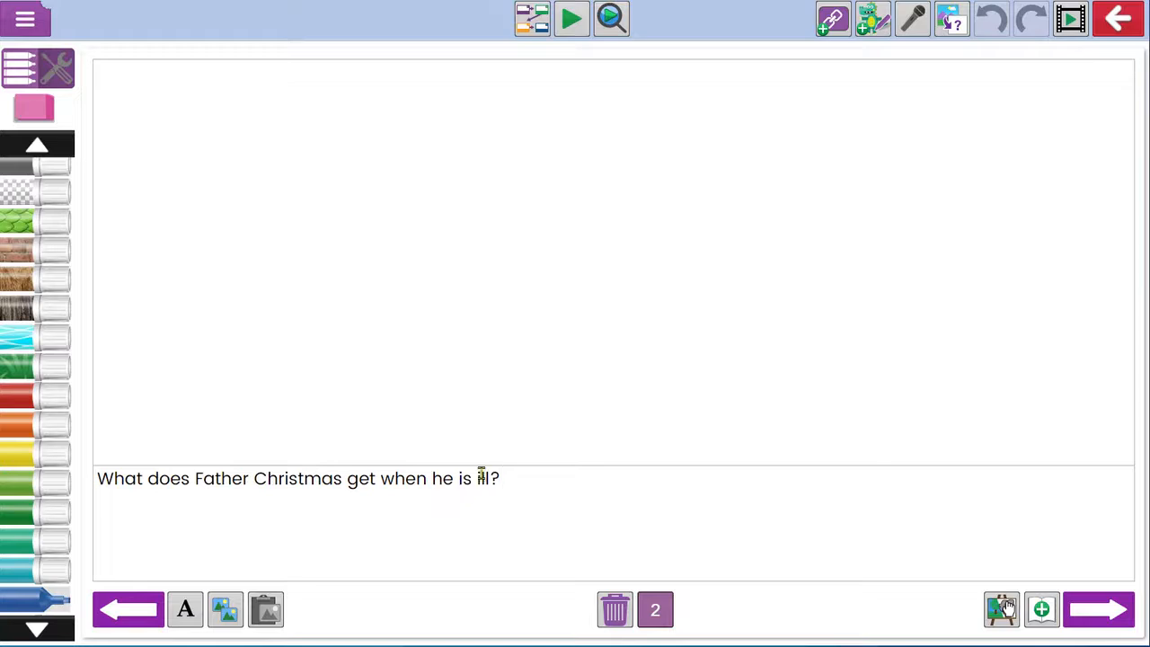
Step: Fill the whole picture area of page 2 with solid blue using the fill tool
{"action": "left_click", "coordinate": [59, 75]}
{"action": "left_click", "coordinate": [52, 259]}
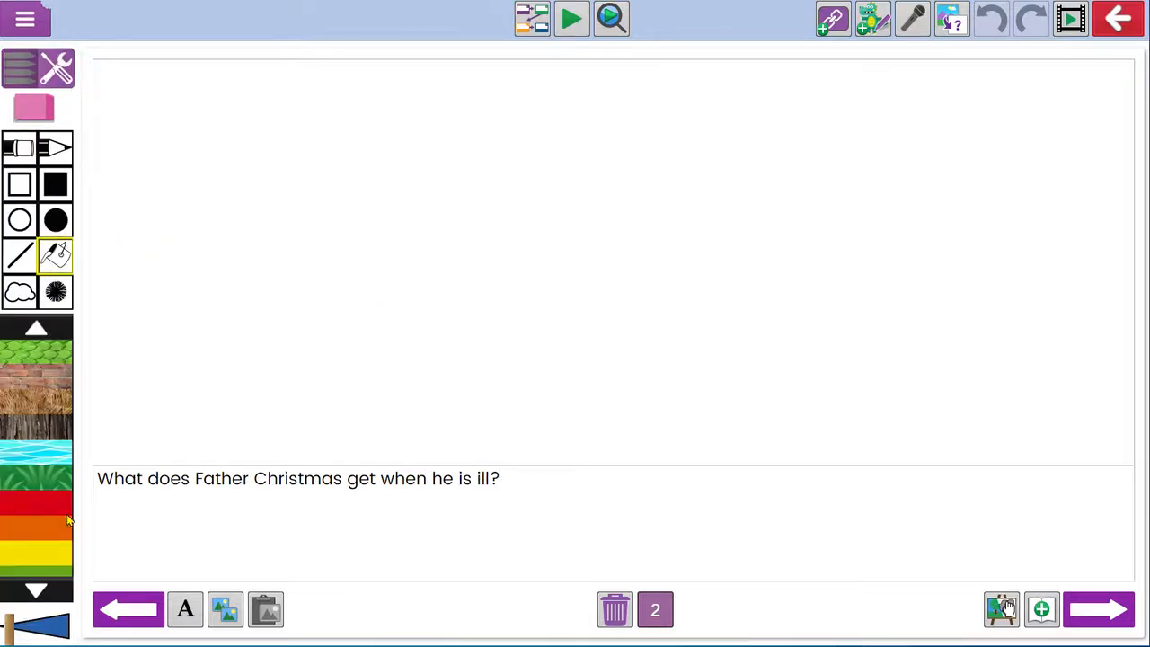
{"action": "left_click", "coordinate": [54, 591]}
{"action": "left_click", "coordinate": [54, 592]}
{"action": "left_click", "coordinate": [53, 591]}
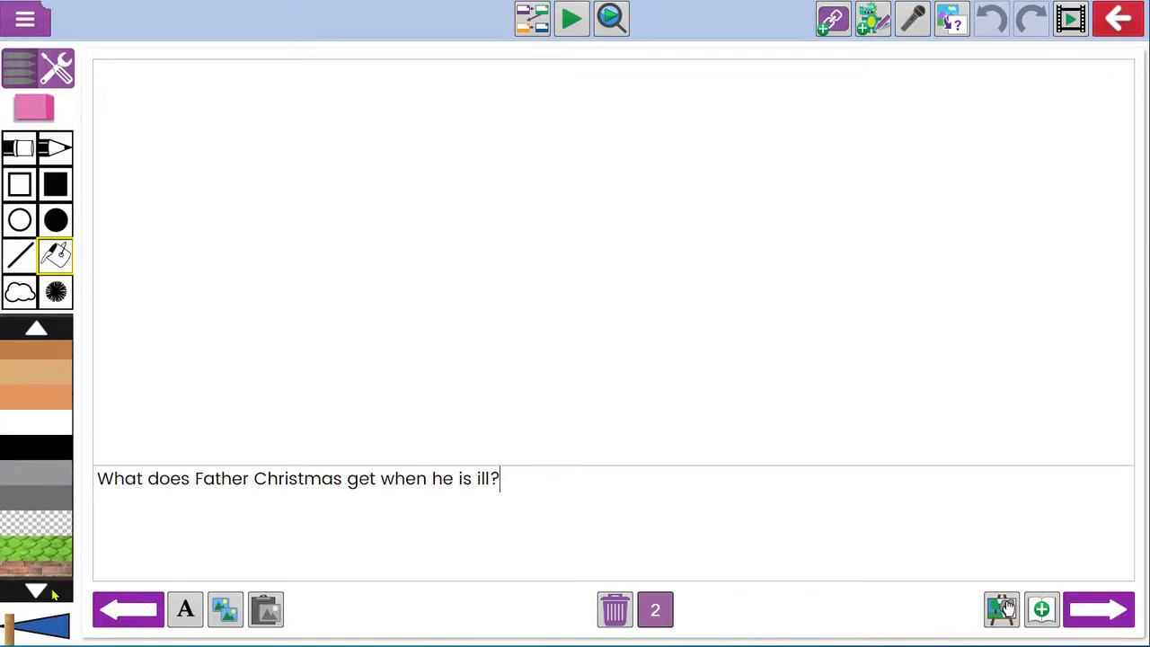
{"action": "left_click", "coordinate": [54, 591]}
{"action": "scroll", "coordinate": [54, 595], "scroll_direction": "up", "scroll_amount": 2}
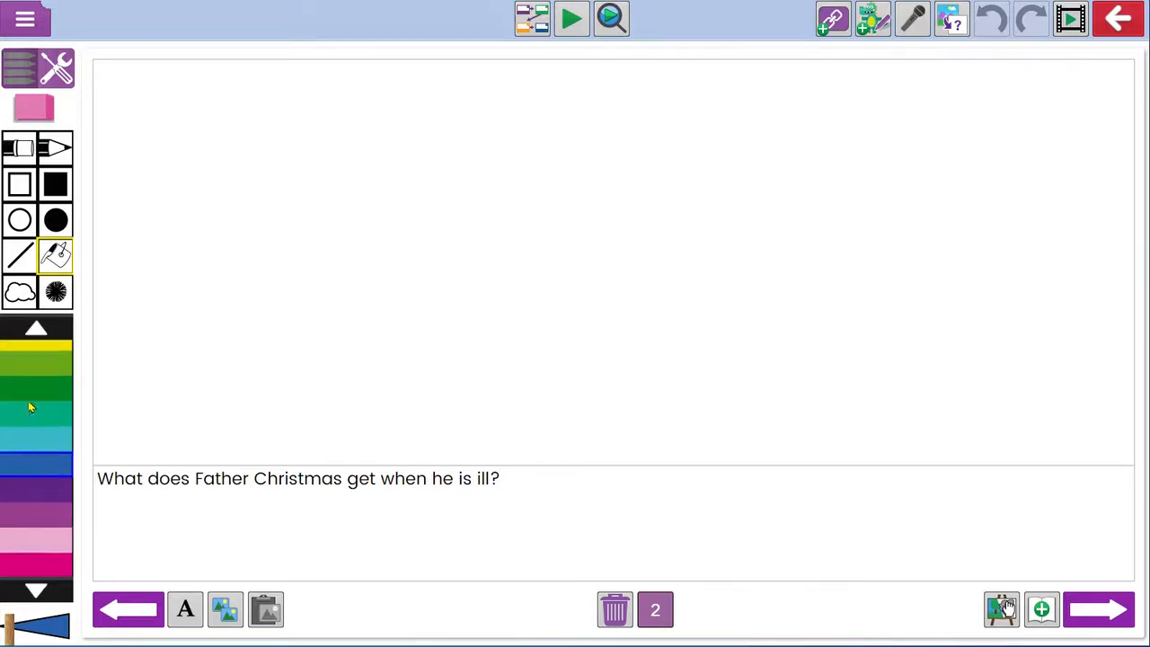
{"action": "left_click", "coordinate": [232, 278]}
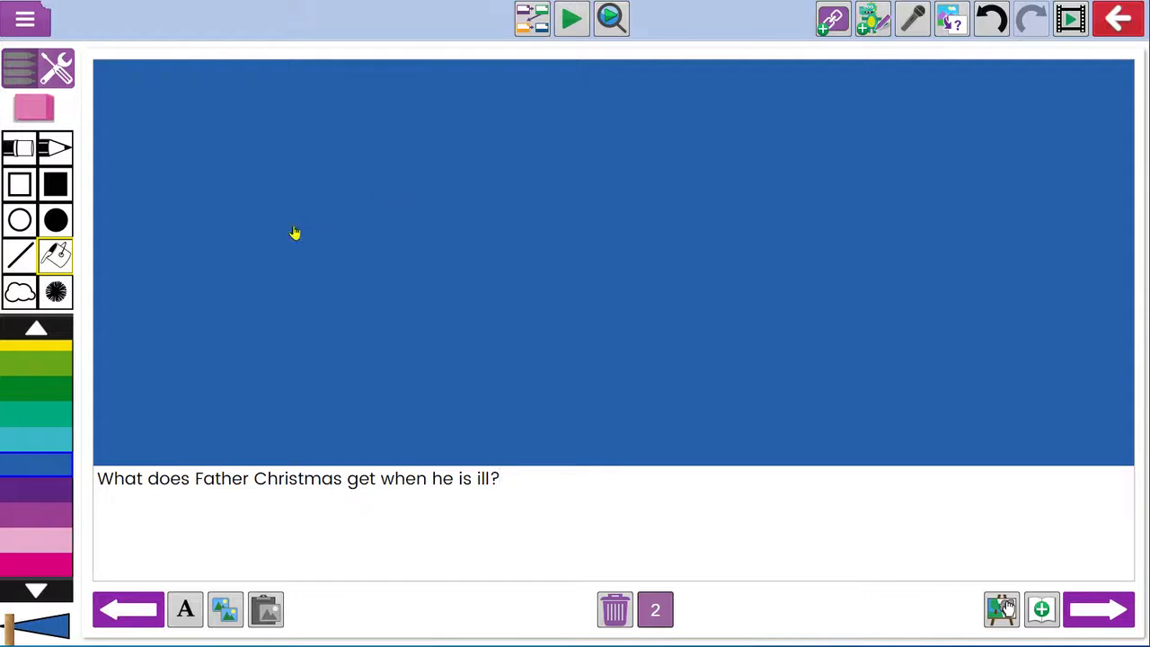
Step: Make the yellow door on page 1 go to page 2 when clicked
{"action": "left_click", "coordinate": [112, 613]}
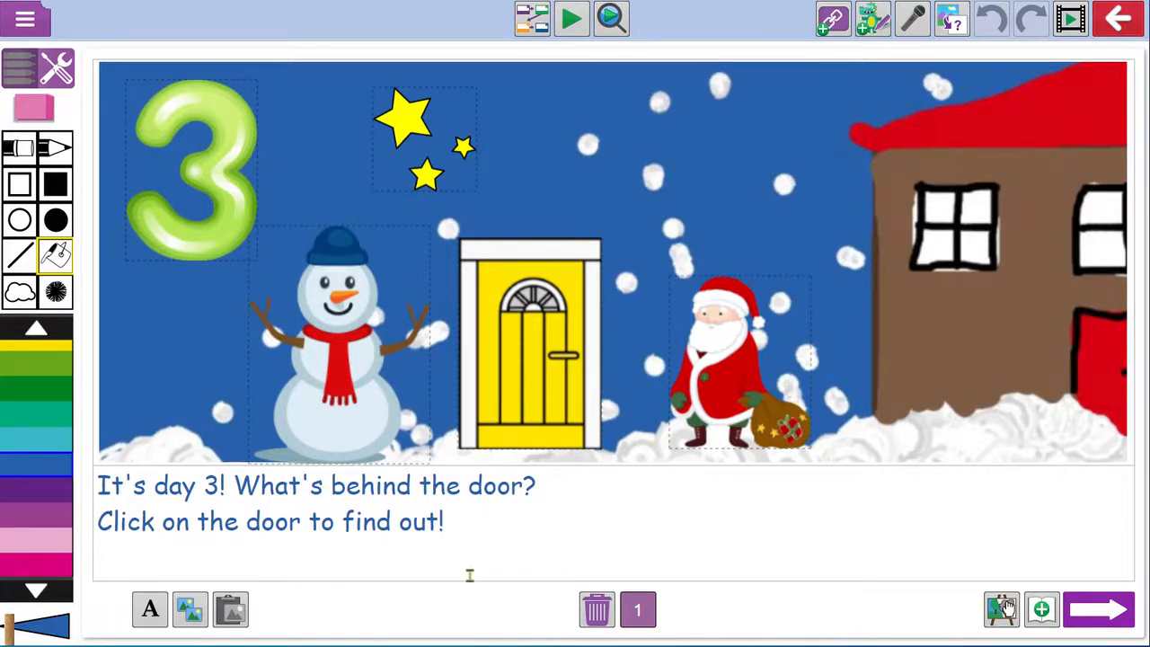
{"action": "left_click", "coordinate": [535, 364]}
{"action": "left_click", "coordinate": [622, 362]}
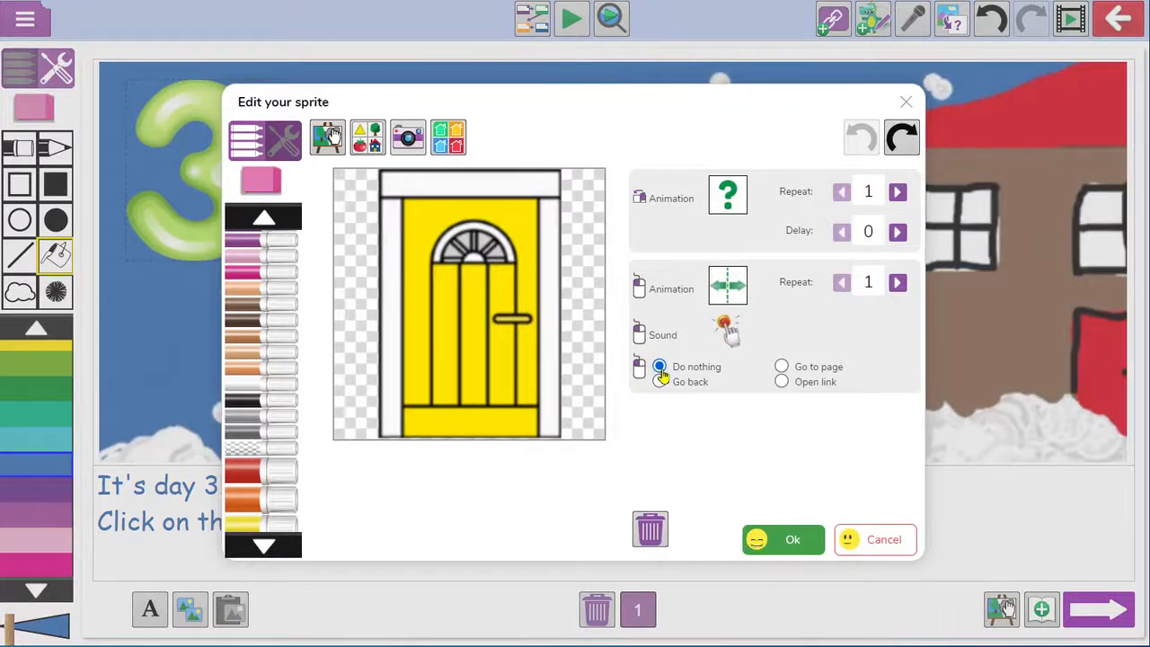
{"action": "left_click", "coordinate": [780, 368]}
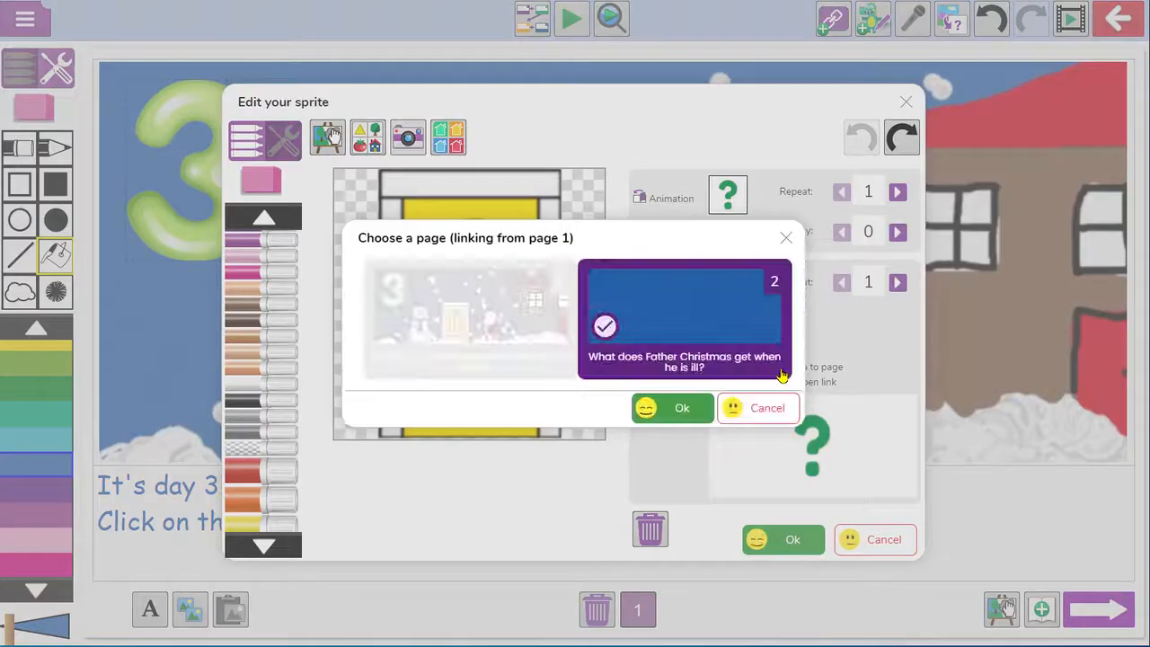
{"action": "left_click", "coordinate": [705, 409]}
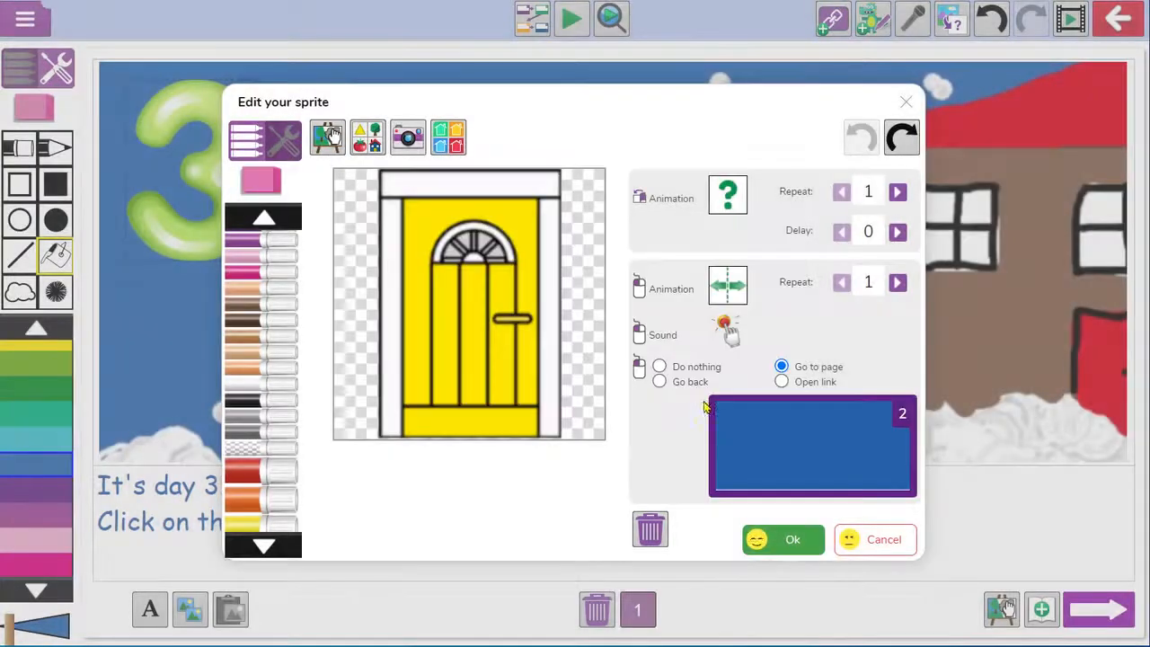
{"action": "left_click", "coordinate": [775, 543]}
Step: Create a new sprite on page 2 from the decorated Christmas tree clipart, found by searching for christmas
{"action": "left_click", "coordinate": [1117, 613]}
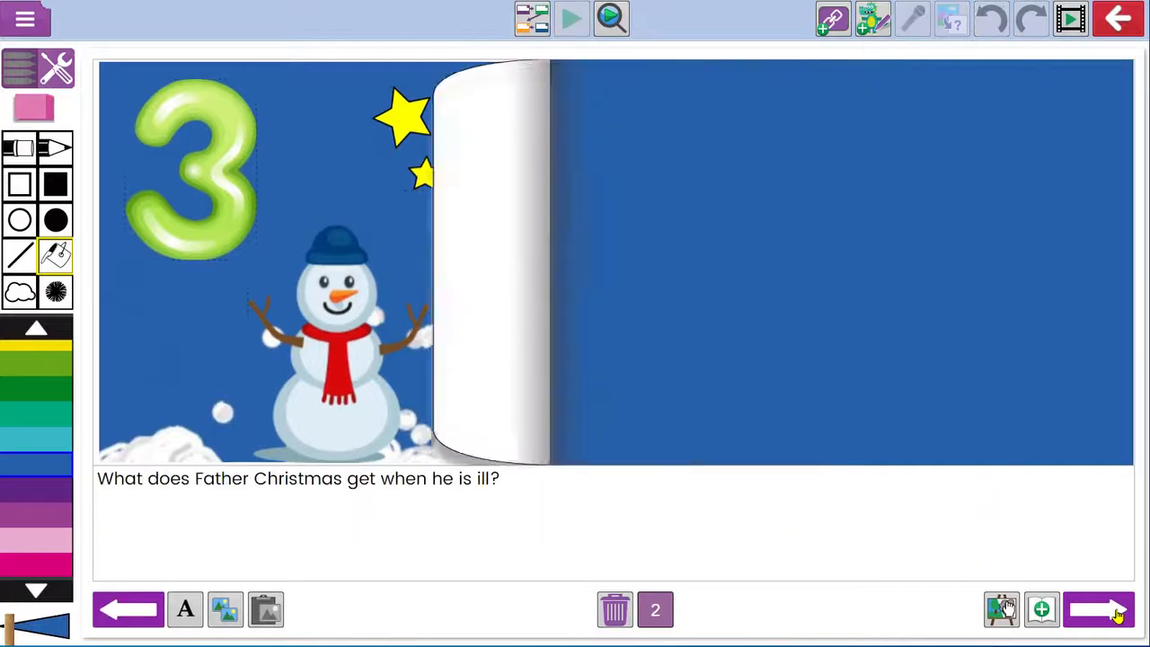
{"action": "left_click", "coordinate": [870, 20]}
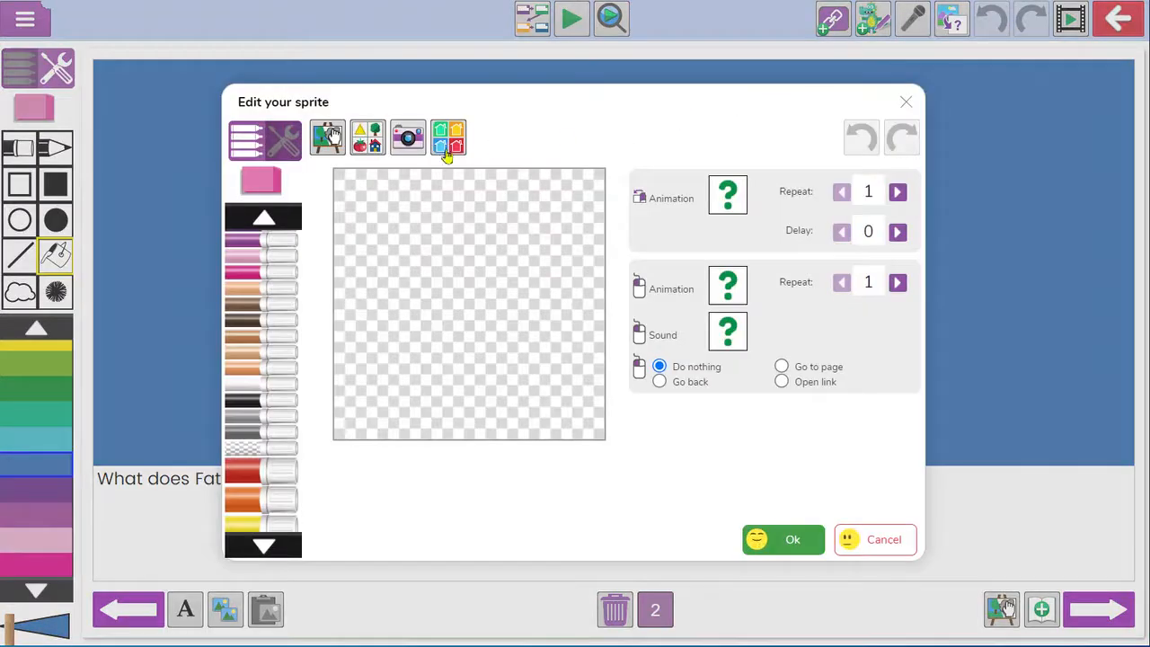
{"action": "left_click", "coordinate": [383, 150]}
{"action": "left_click", "coordinate": [985, 58]}
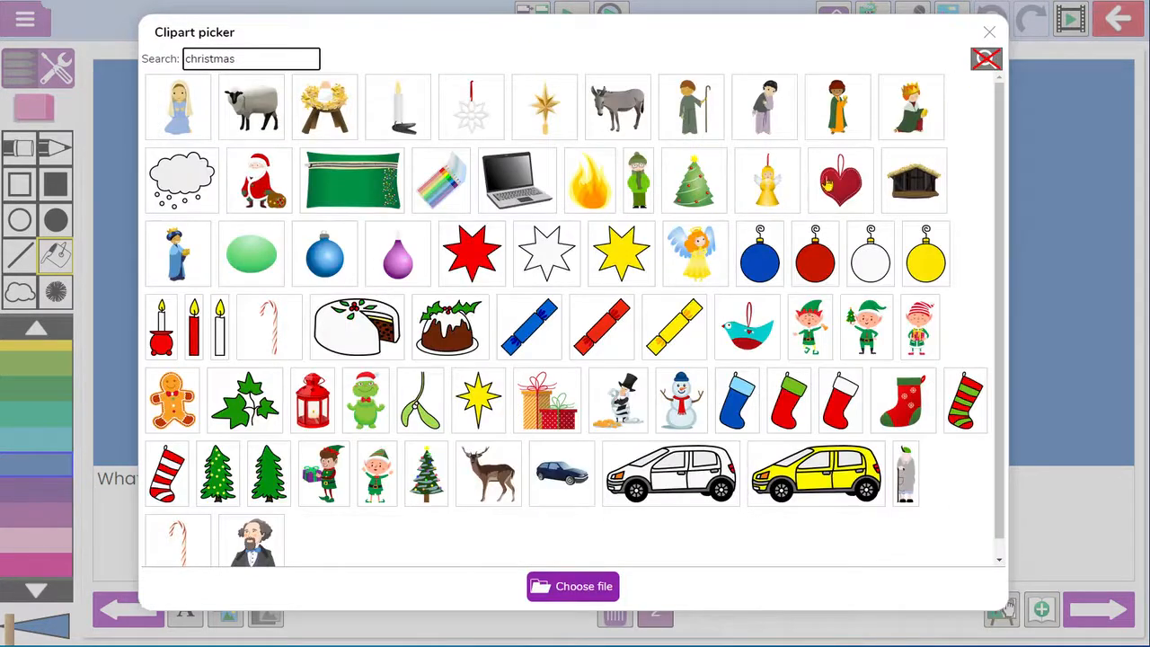
{"action": "left_click", "coordinate": [696, 191]}
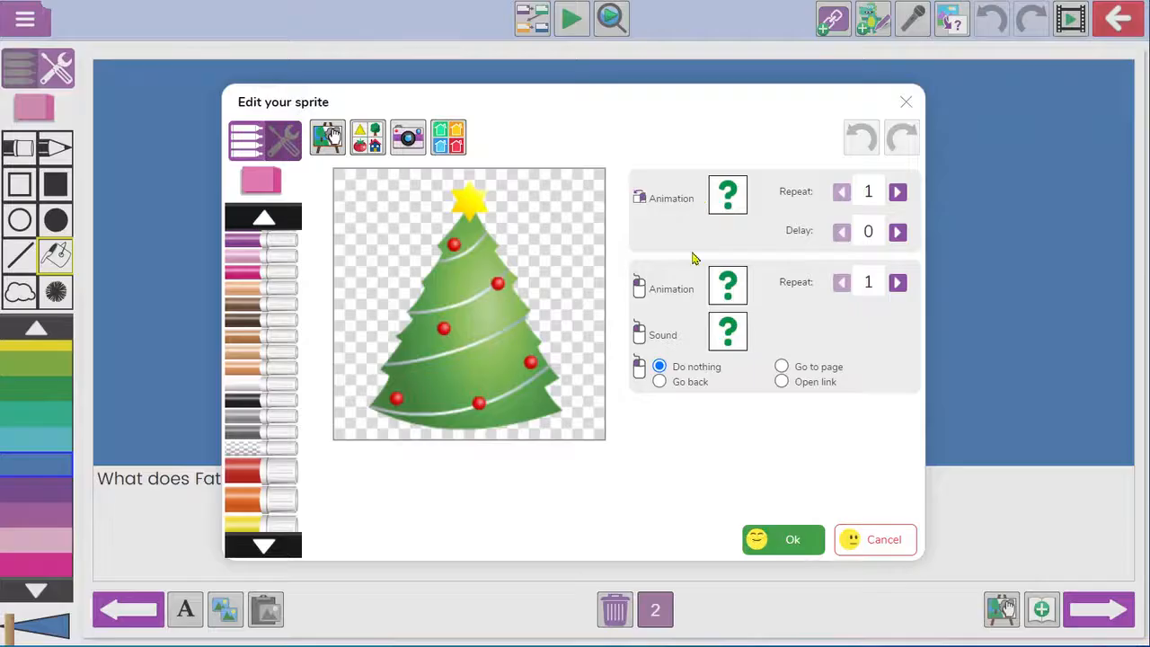
Step: Give the tree sprite the on-click animation with the curved double-headed arrow, and place it large in the middle of page 2
{"action": "left_click", "coordinate": [729, 286]}
{"action": "left_click", "coordinate": [816, 249]}
{"action": "left_click", "coordinate": [763, 485]}
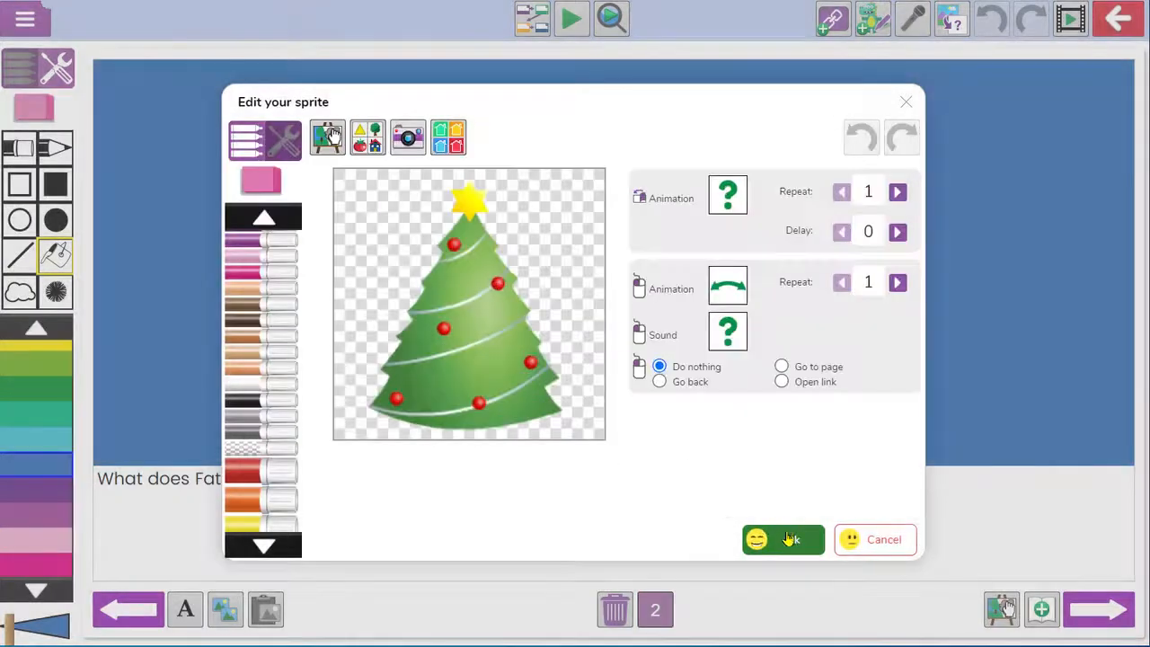
{"action": "left_click", "coordinate": [788, 541]}
{"action": "mouse_move", "coordinate": [656, 339]}
{"action": "left_mouse_down"}
{"action": "mouse_move", "coordinate": [564, 217]}
{"action": "mouse_move", "coordinate": [736, 383]}
{"action": "mouse_move", "coordinate": [601, 264]}
{"action": "mouse_move", "coordinate": [652, 347]}
{"action": "mouse_move", "coordinate": [661, 335]}
{"action": "left_mouse_up"}
{"action": "left_click", "coordinate": [790, 362]}
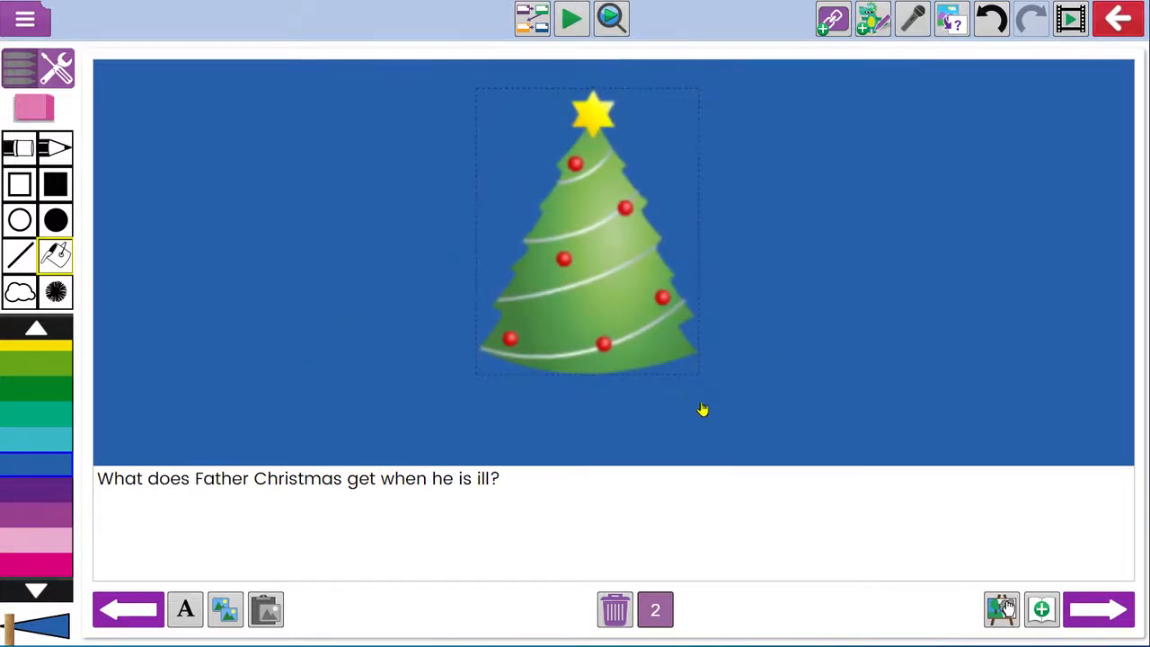
Step: Check the page link of the yellow door on page 1, play the story to test it, and stop the preview
{"action": "left_click", "coordinate": [135, 609]}
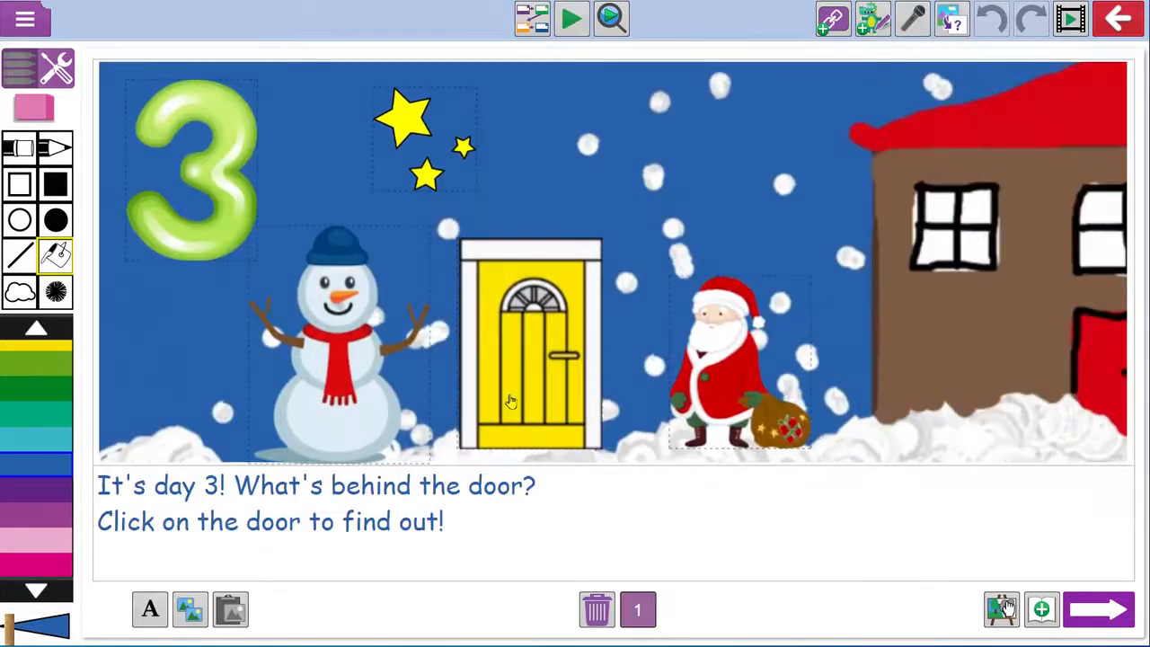
{"action": "double_click", "coordinate": [600, 456]}
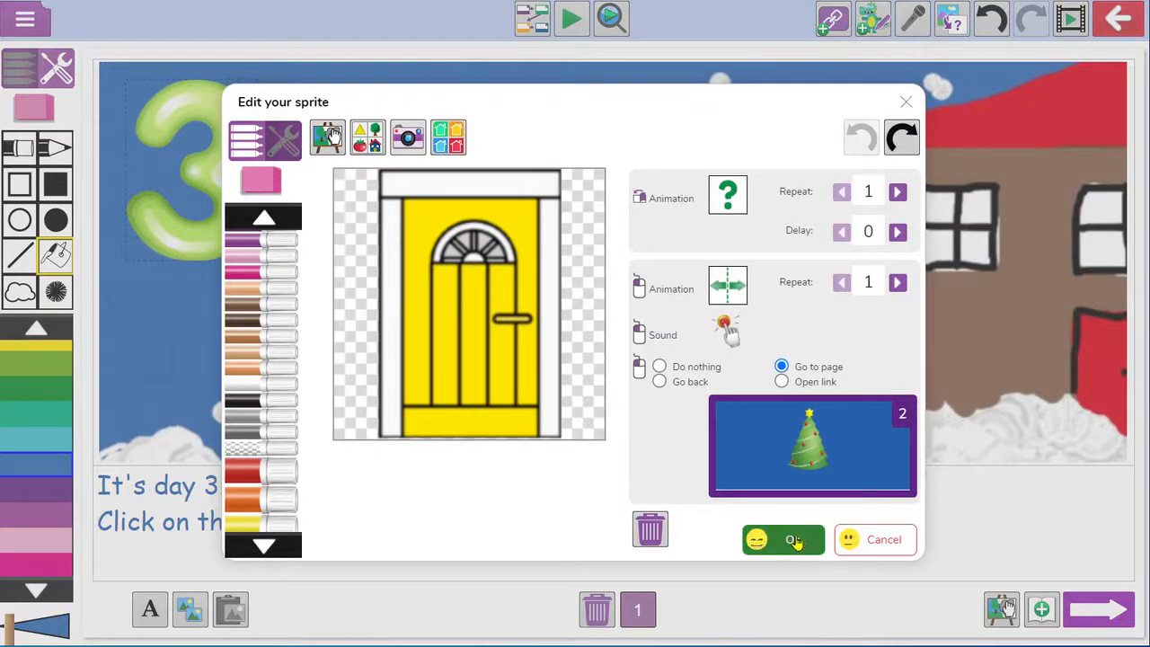
{"action": "left_click", "coordinate": [781, 539]}
{"action": "left_click", "coordinate": [573, 35]}
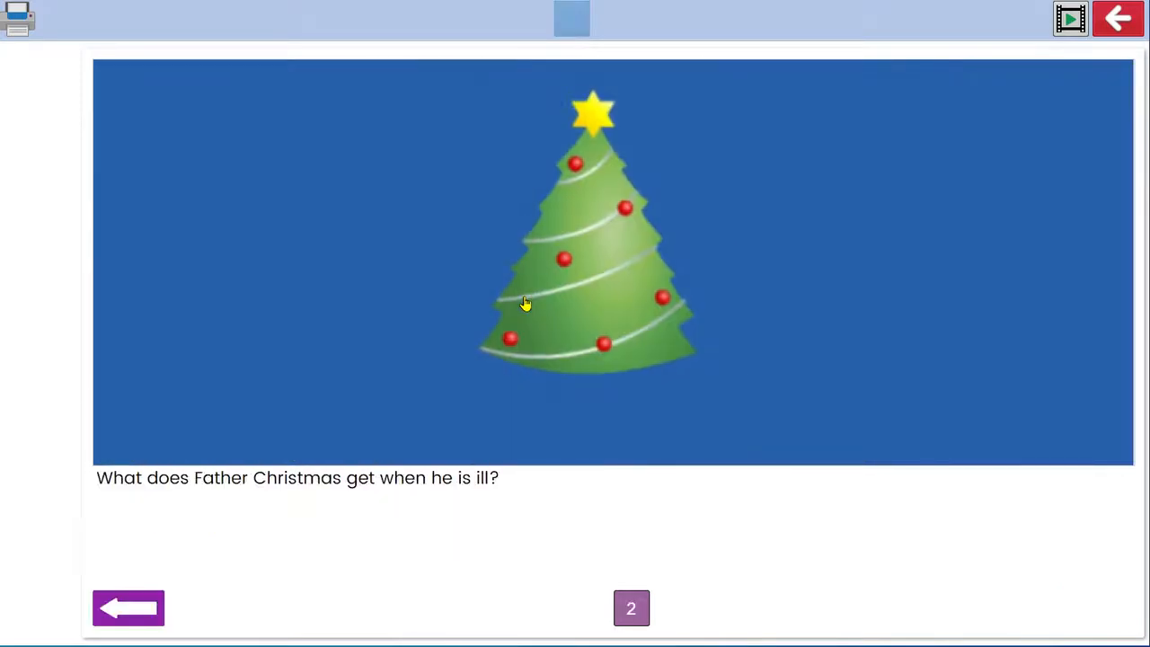
{"action": "left_click", "coordinate": [575, 22]}
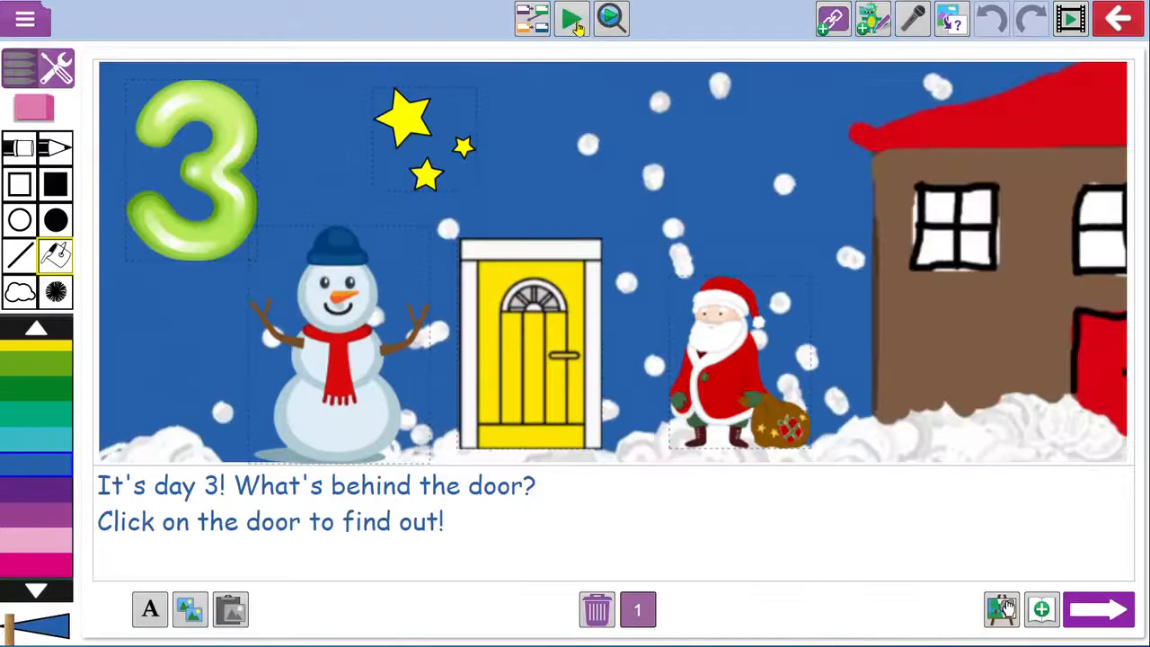
Step: Format the question text on page 2 as Comic Sans MS in dark green at size 36
{"action": "left_click", "coordinate": [1087, 611]}
{"action": "left_click_drag", "start_coordinate": [542, 472], "coordinate": [134, 521]}
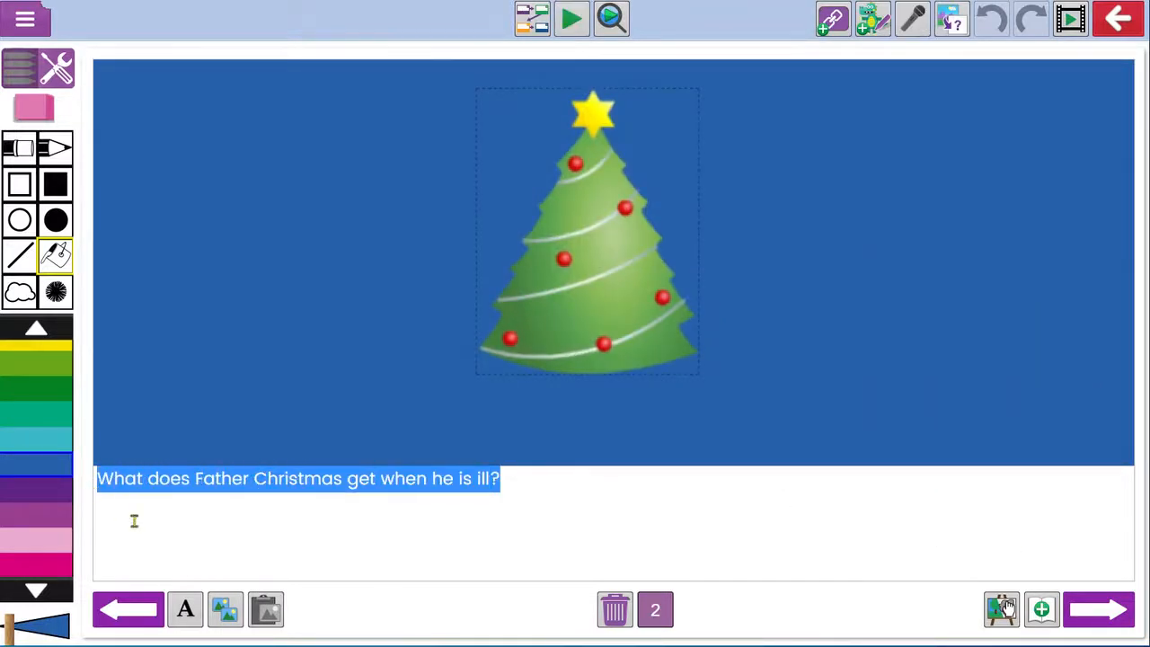
{"action": "left_click", "coordinate": [187, 610]}
{"action": "left_click", "coordinate": [216, 472]}
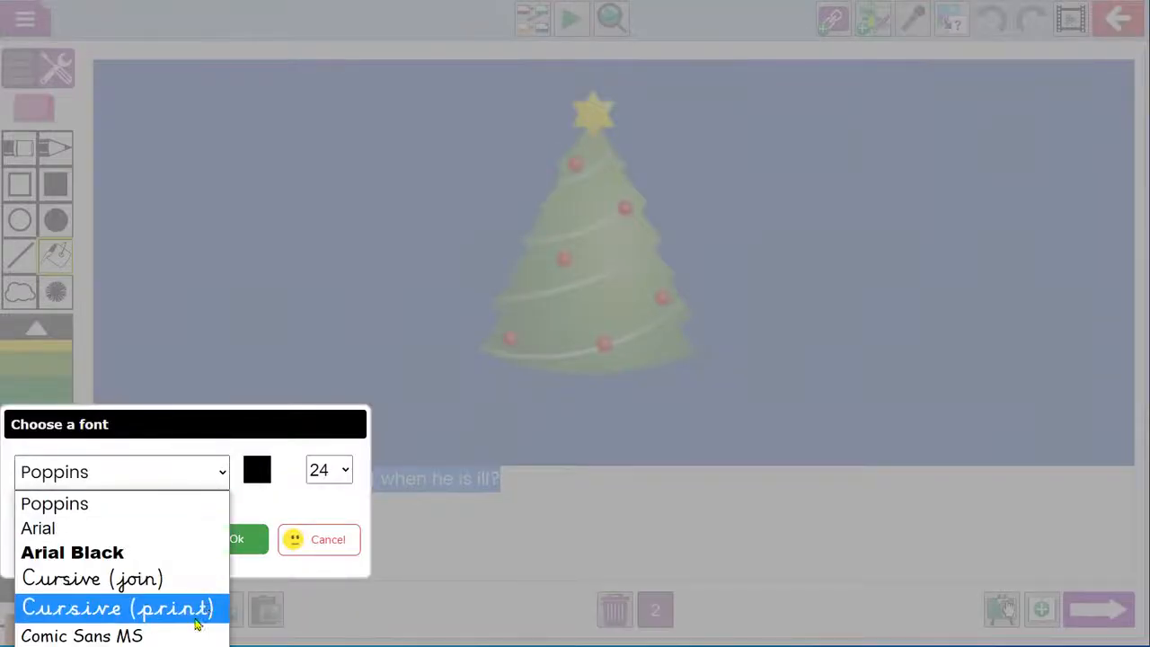
{"action": "left_click", "coordinate": [190, 636]}
{"action": "left_click", "coordinate": [257, 470]}
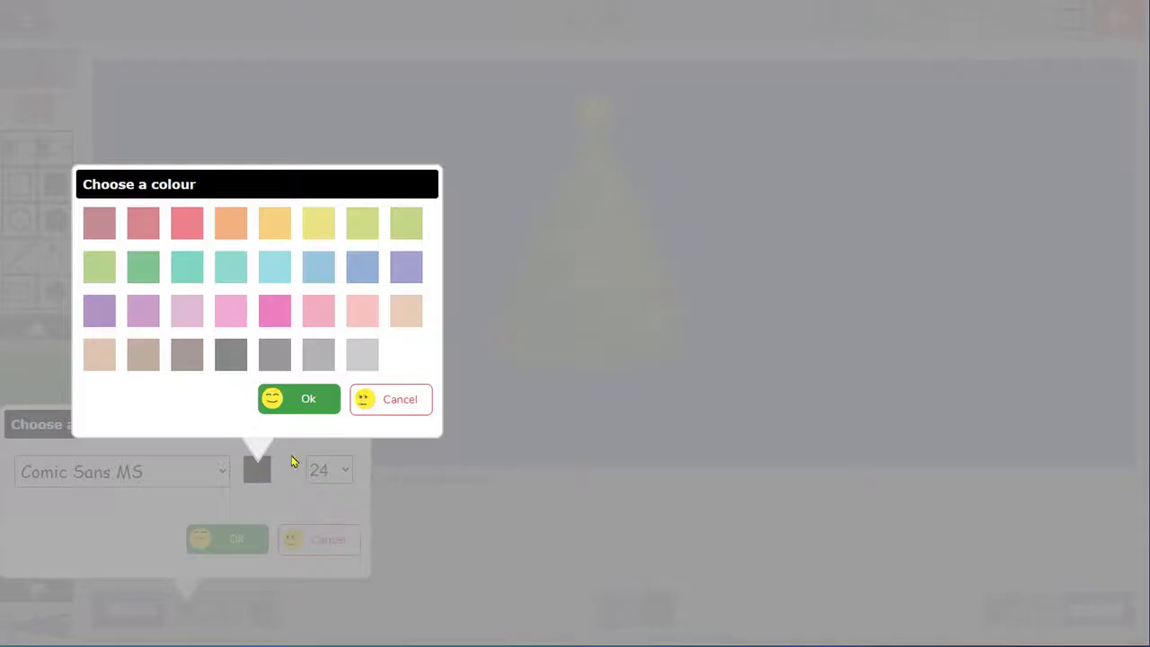
{"action": "left_click", "coordinate": [146, 267]}
{"action": "left_click", "coordinate": [310, 404]}
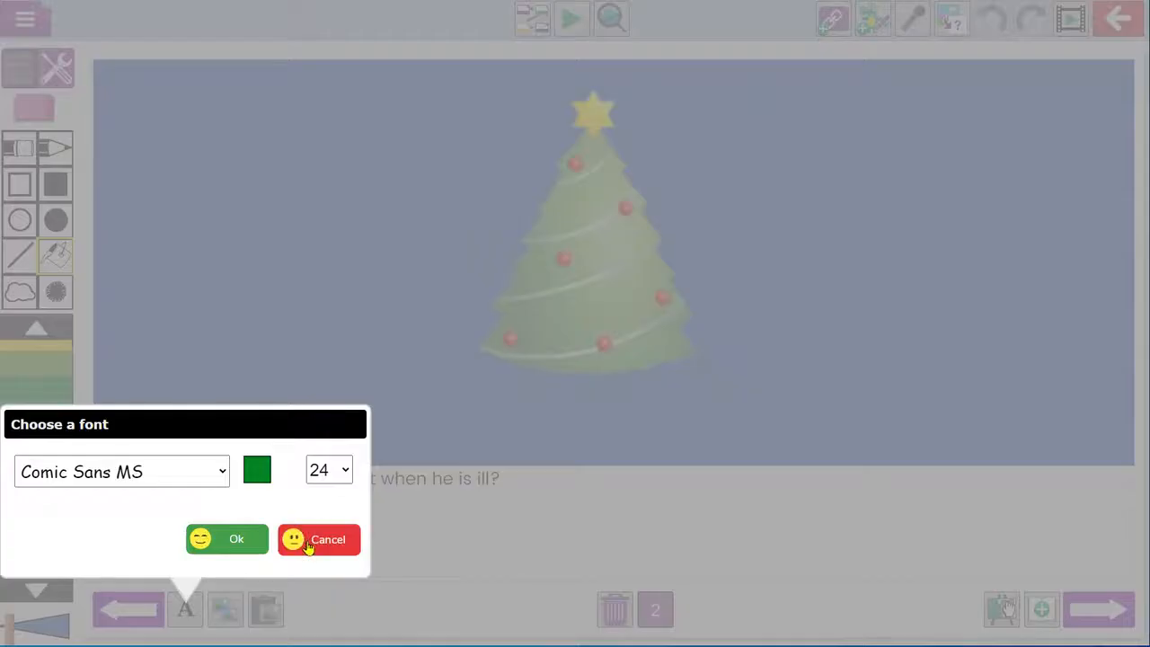
{"action": "left_click", "coordinate": [336, 478]}
{"action": "scroll", "coordinate": [340, 261], "scroll_direction": "down", "scroll_amount": 1}
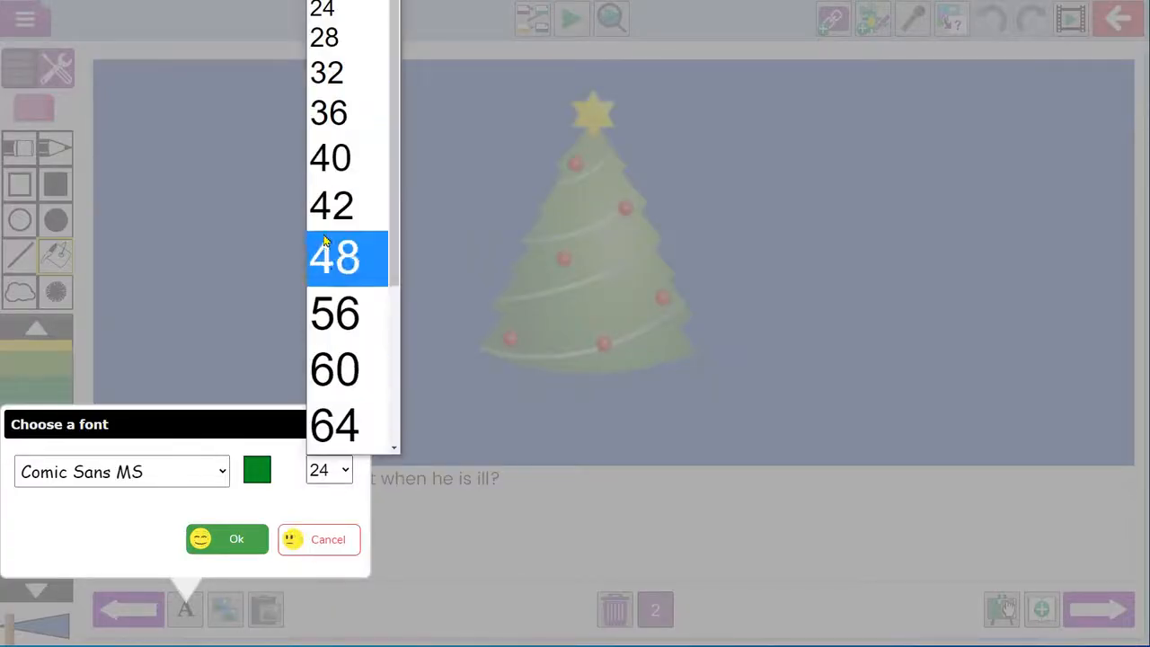
{"action": "left_click", "coordinate": [341, 115]}
{"action": "left_click", "coordinate": [239, 540]}
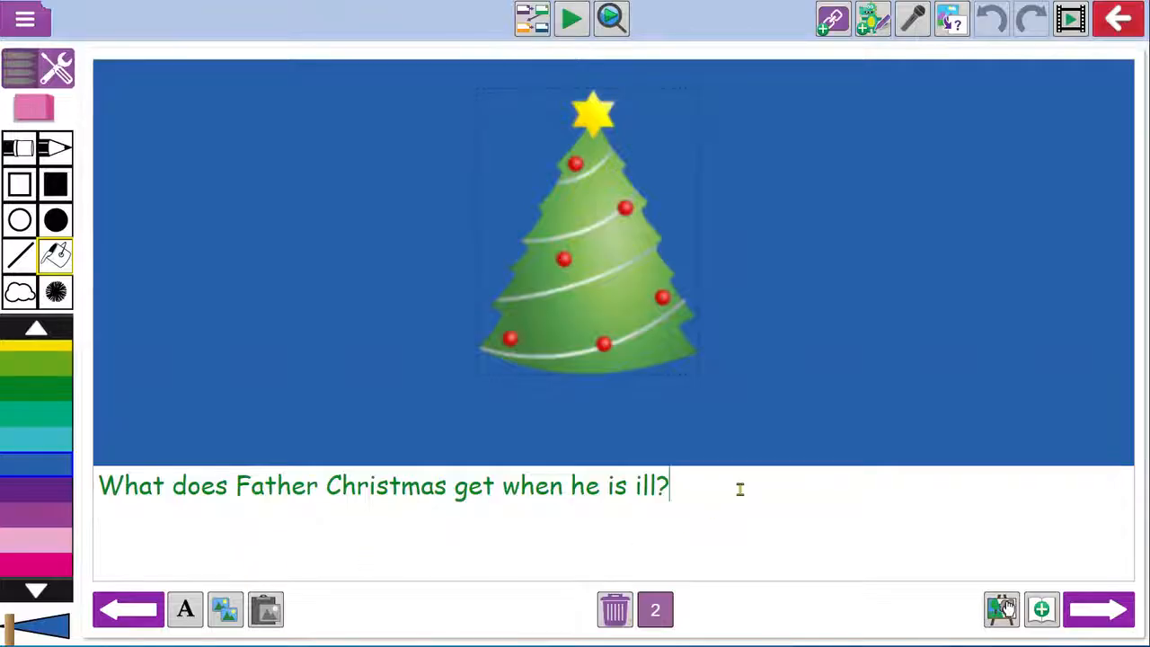
Step: Record a new sound with the microphone for page 2 and keep the recording
{"action": "left_click", "coordinate": [916, 38]}
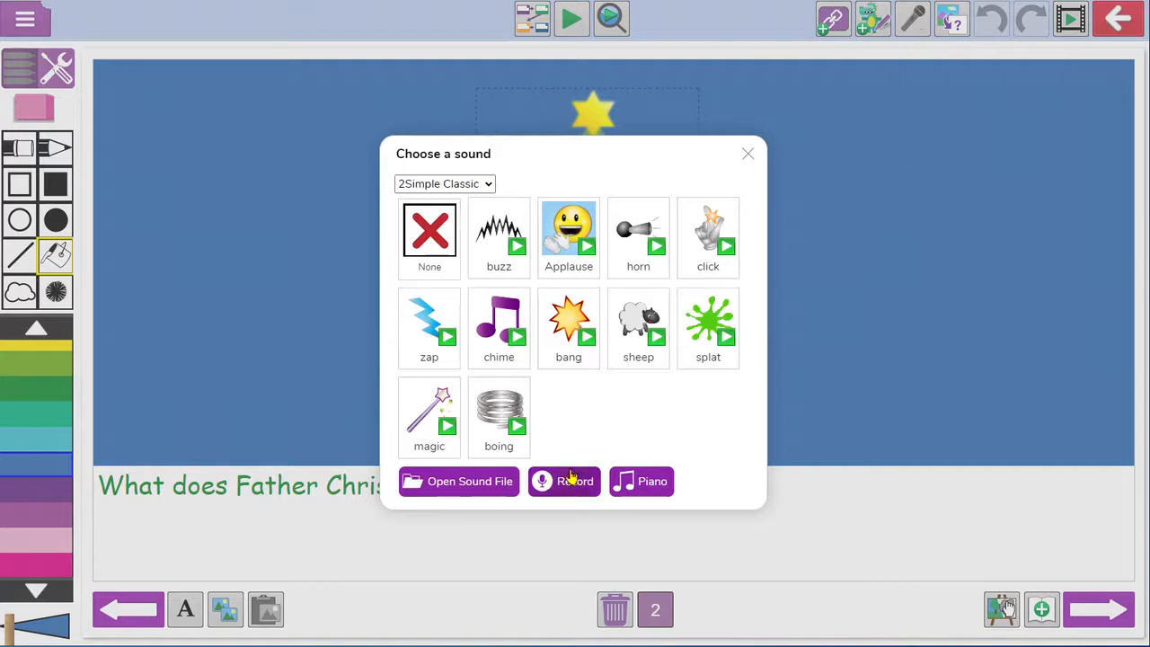
{"action": "left_click", "coordinate": [569, 480]}
{"action": "left_click", "coordinate": [493, 342]}
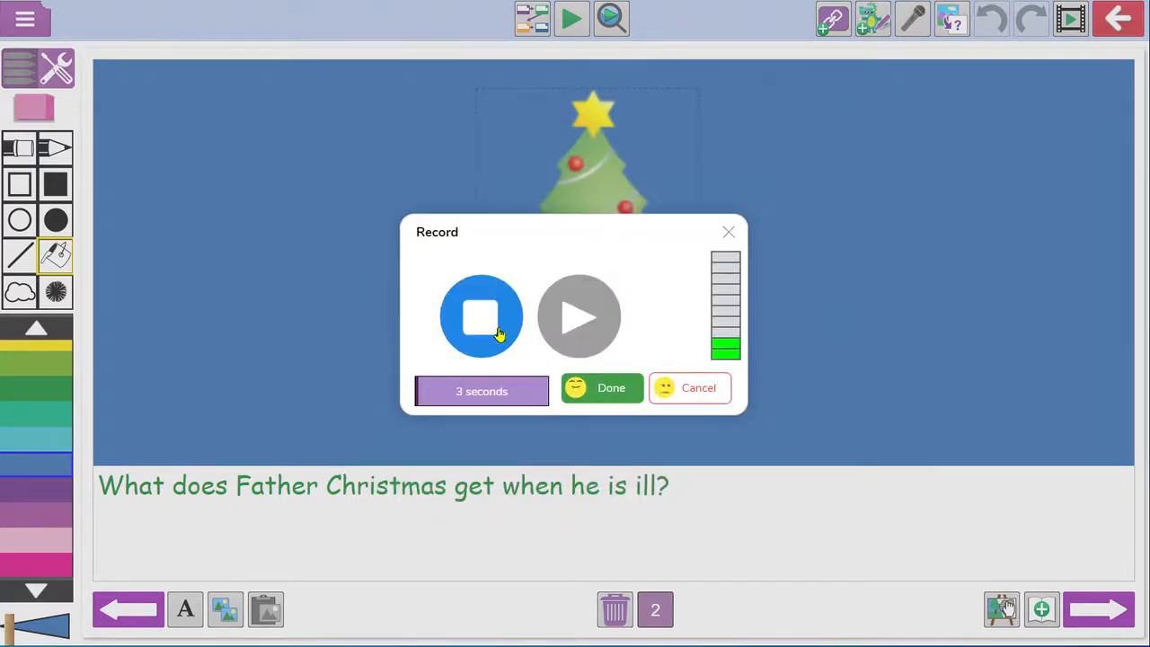
{"action": "left_click", "coordinate": [500, 334]}
{"action": "left_click", "coordinate": [574, 388]}
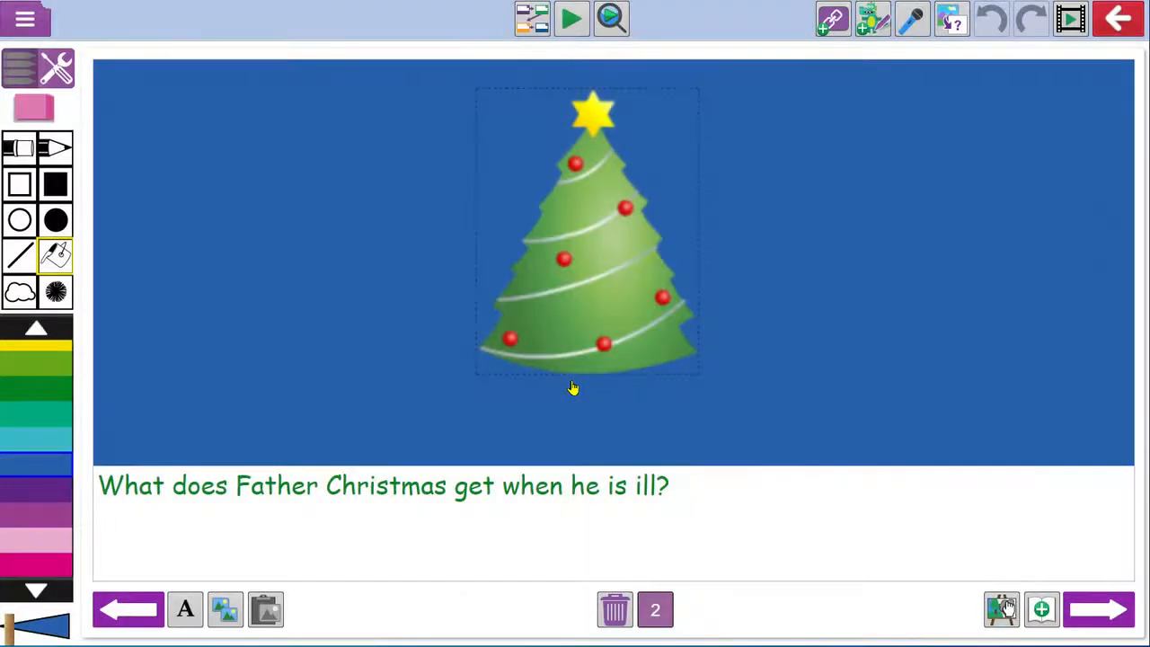
Step: Add a red right-pointing arrow button labelled "Joke Answer!" to page 2 and place it large to the right of the tree
{"action": "left_click", "coordinate": [143, 608]}
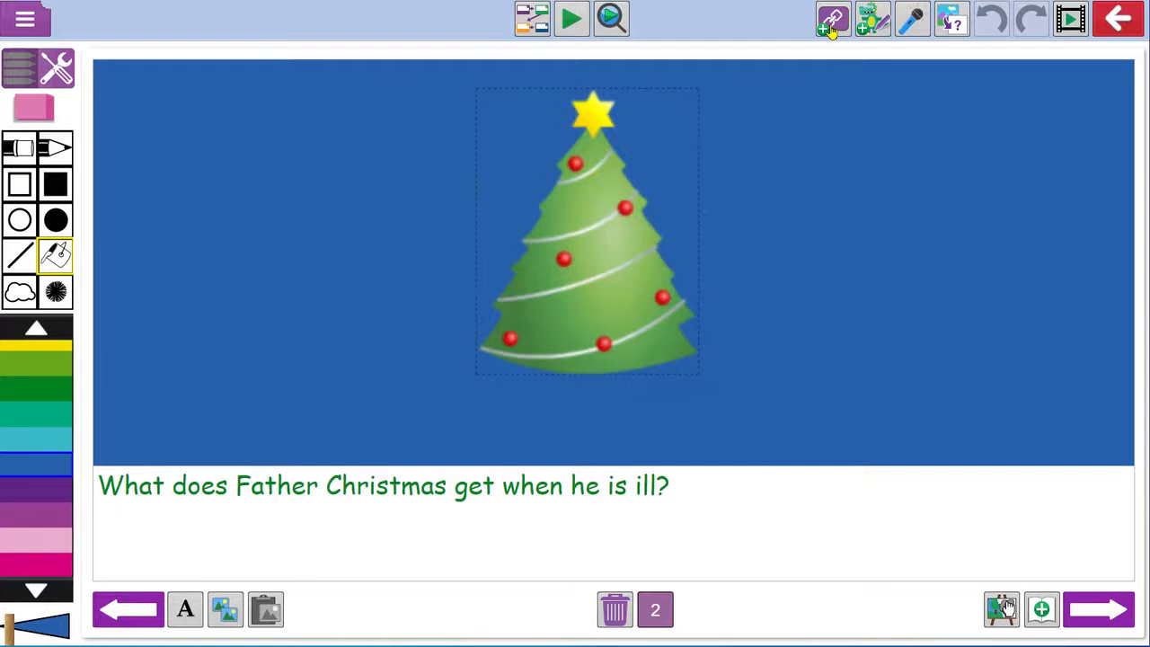
{"action": "left_click", "coordinate": [832, 25]}
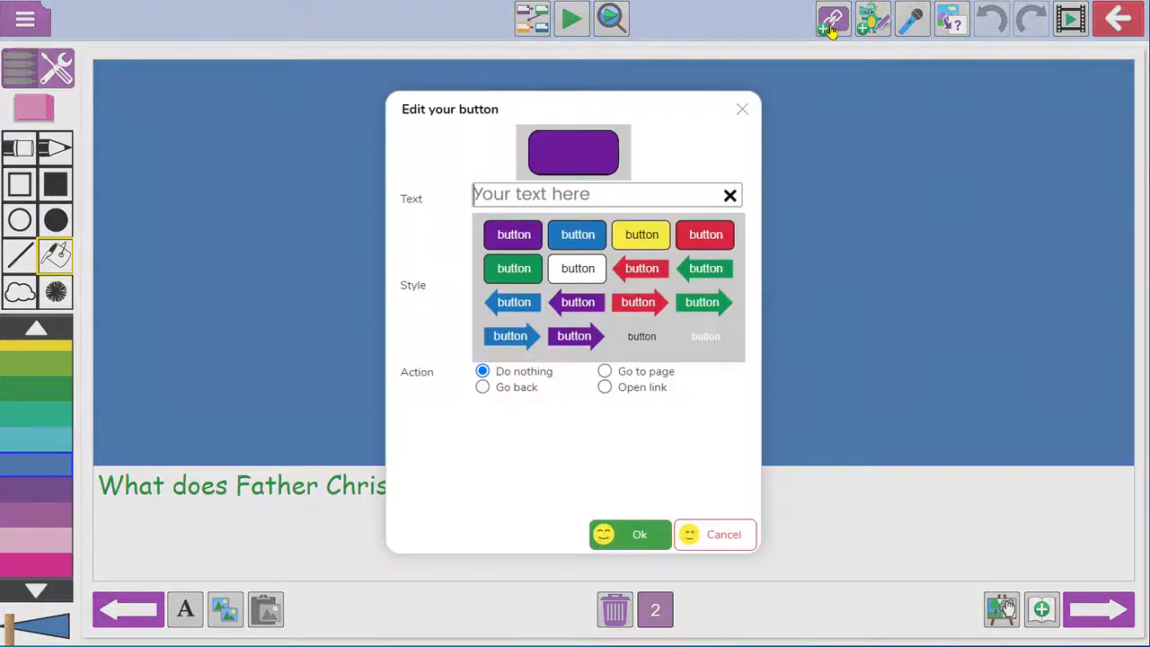
{"action": "left_click", "coordinate": [618, 206]}
{"action": "type", "text": "Jo"}
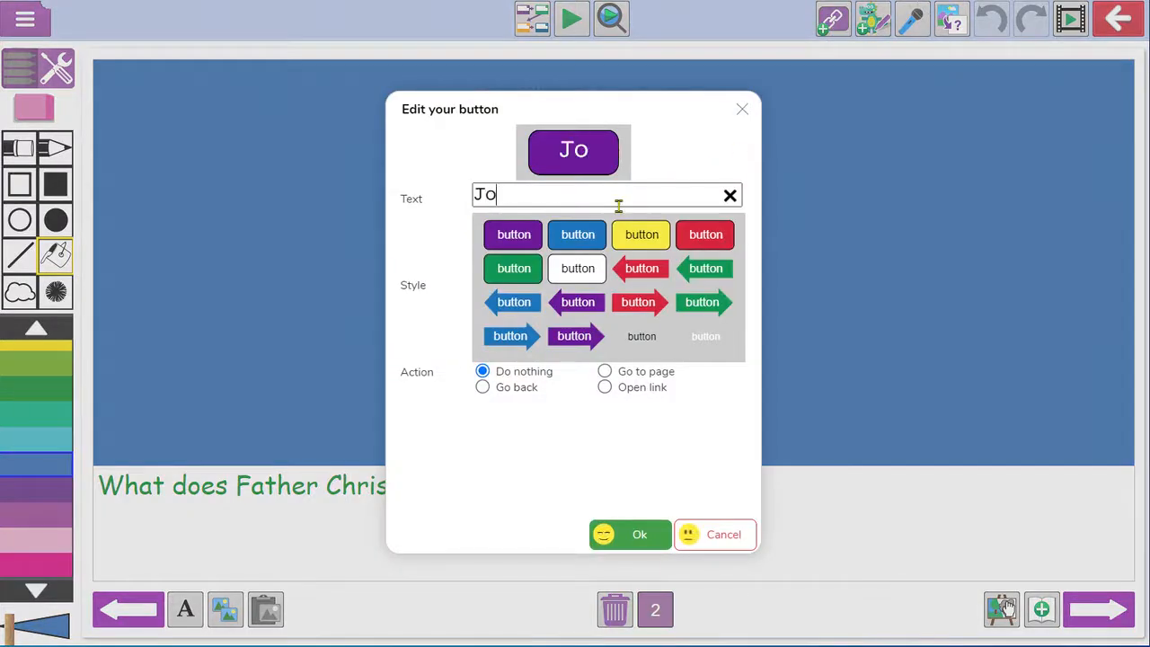
{"action": "type", "text": "ke Answer!"}
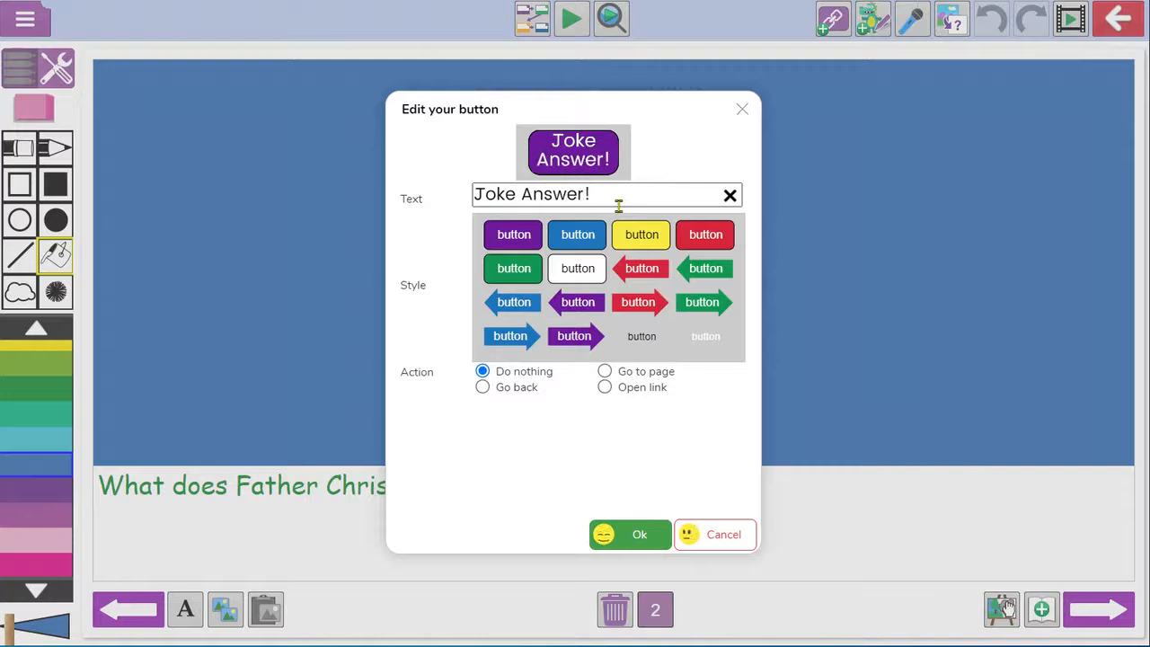
{"action": "left_click", "coordinate": [588, 335]}
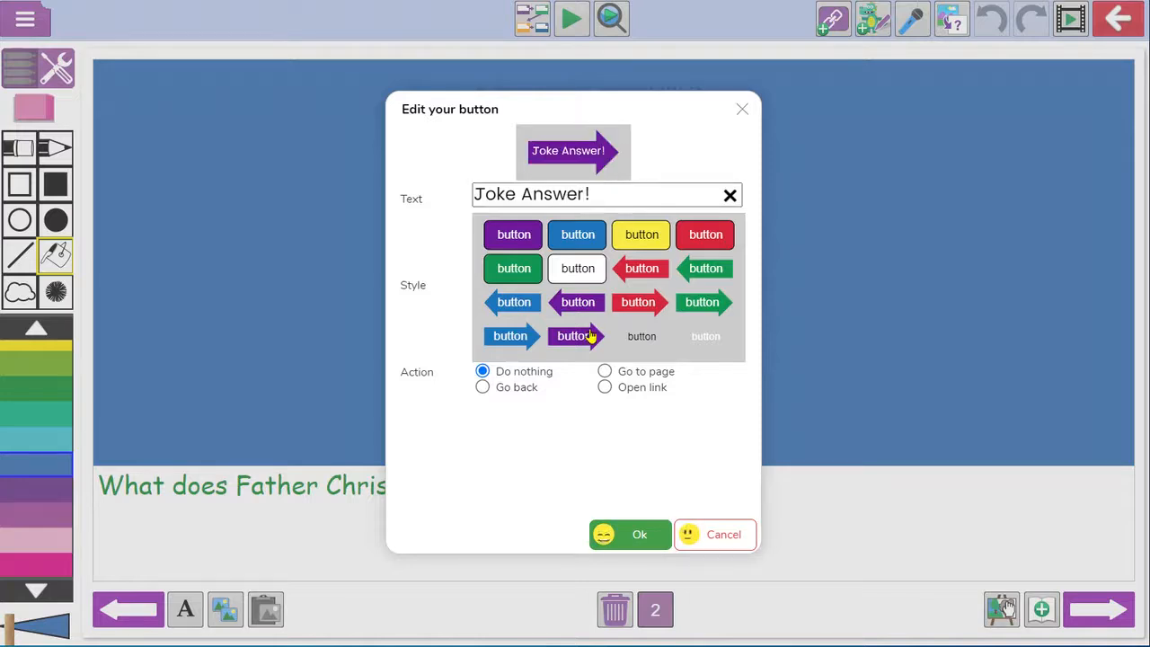
{"action": "left_click", "coordinate": [706, 301]}
{"action": "left_click", "coordinate": [647, 305]}
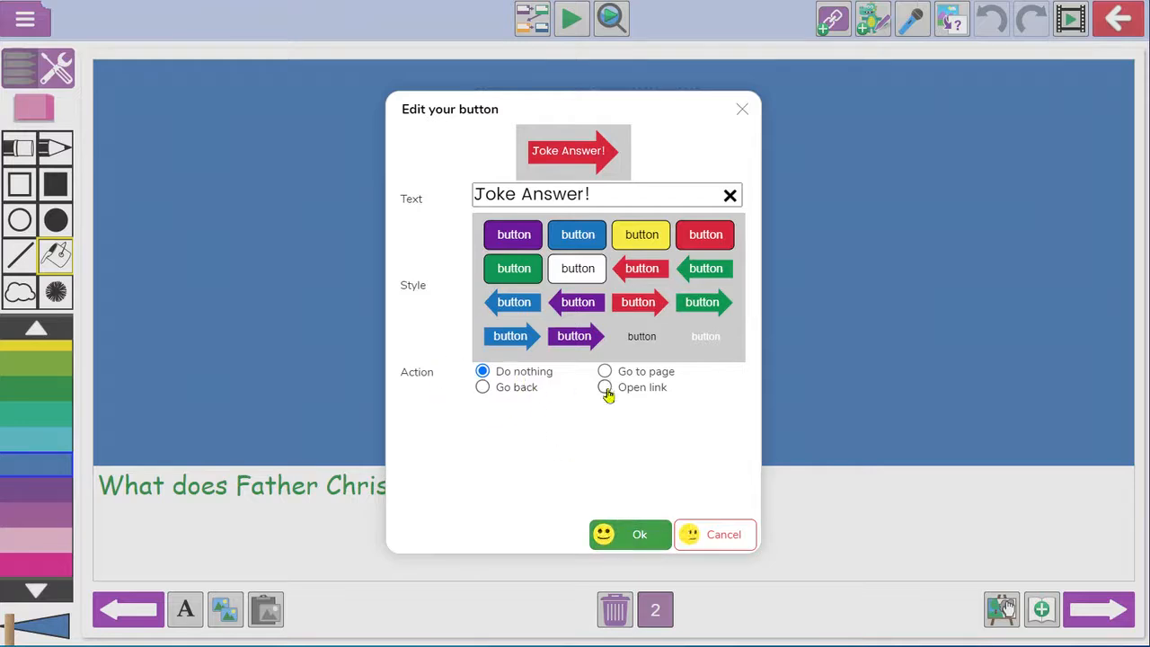
{"action": "left_click", "coordinate": [637, 534]}
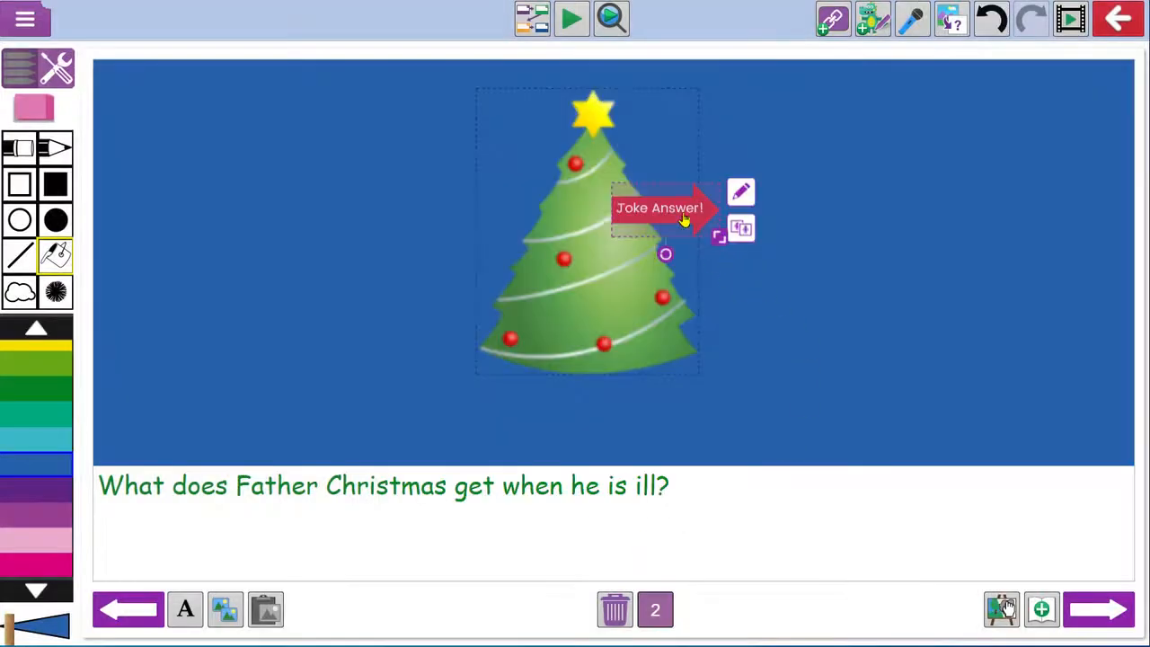
{"action": "left_click_drag", "start_coordinate": [683, 219], "coordinate": [950, 306]}
Step: Enter "Tinsel-i-tis!" as the text of page 3 and format it as Comic Sans MS in dark blue at size 36
{"action": "left_click", "coordinate": [1102, 629]}
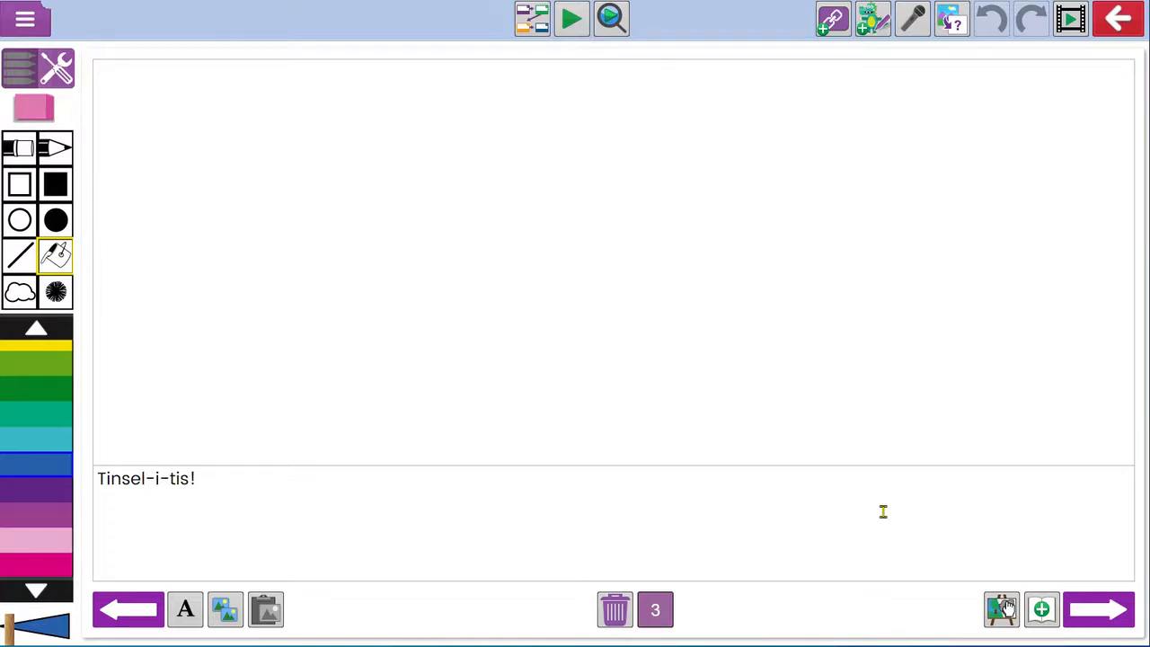
{"action": "left_click", "coordinate": [185, 609]}
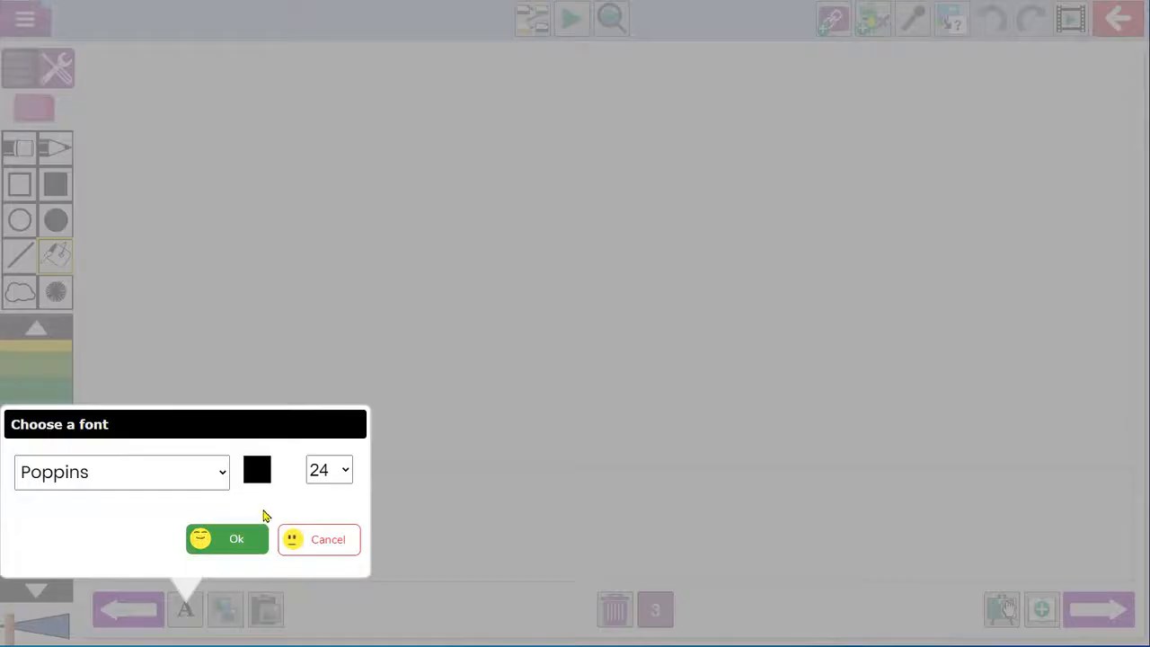
{"action": "left_click", "coordinate": [221, 477]}
{"action": "left_click", "coordinate": [108, 635]}
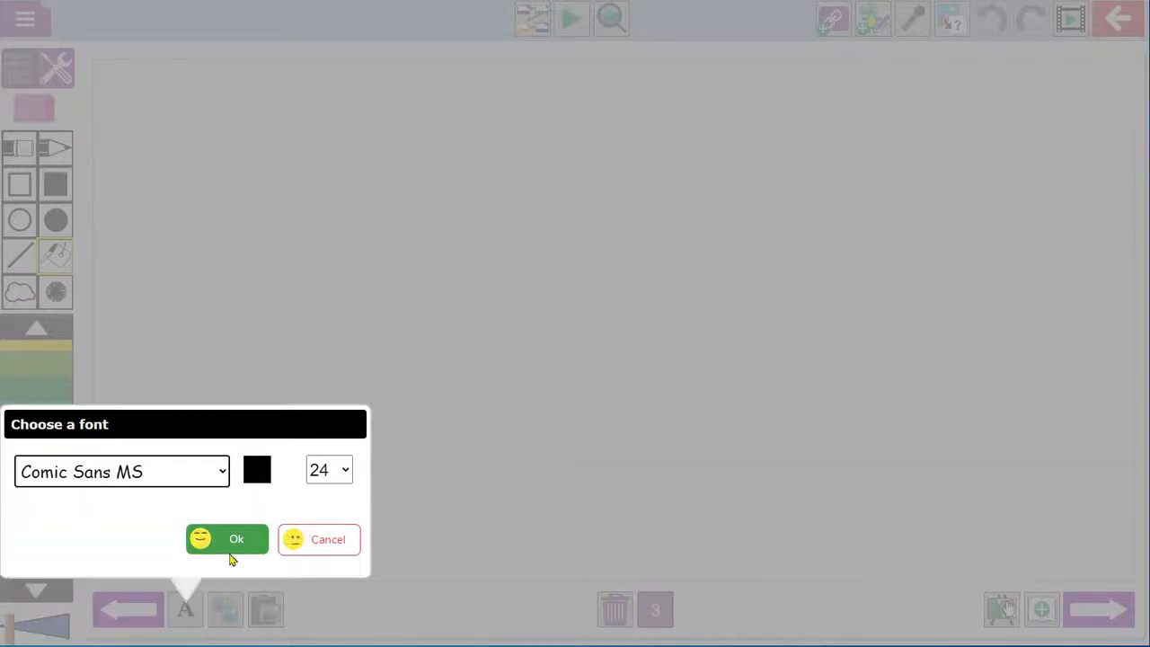
{"action": "left_click", "coordinate": [257, 470]}
{"action": "left_click", "coordinate": [364, 269]}
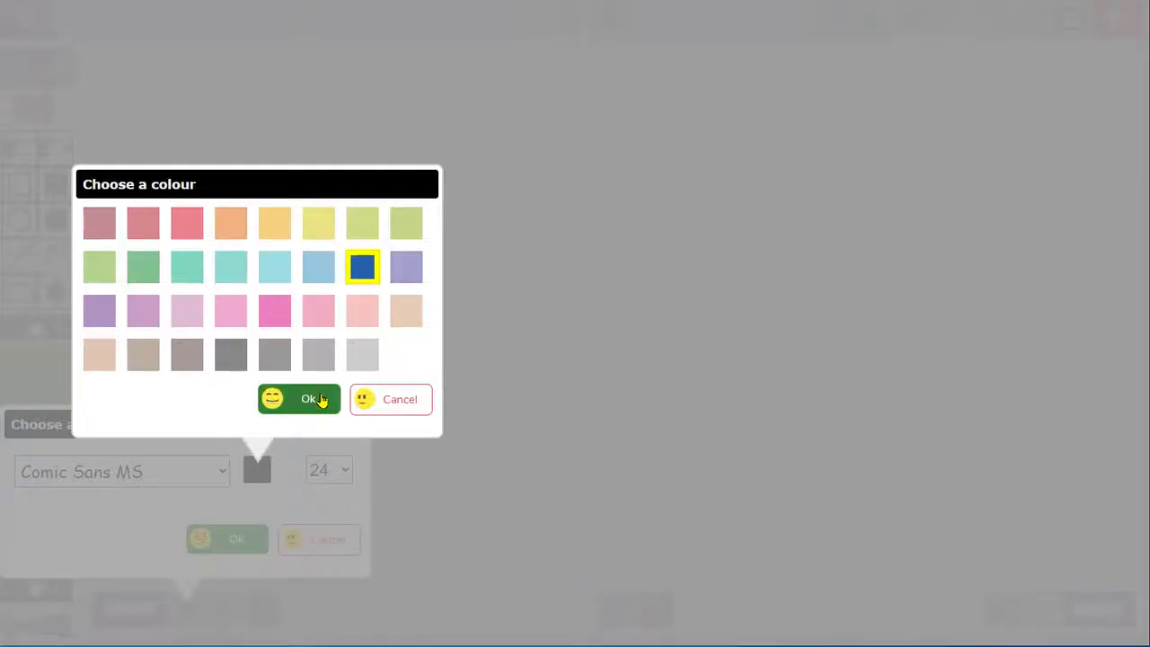
{"action": "left_click", "coordinate": [317, 399]}
{"action": "left_click", "coordinate": [328, 463]}
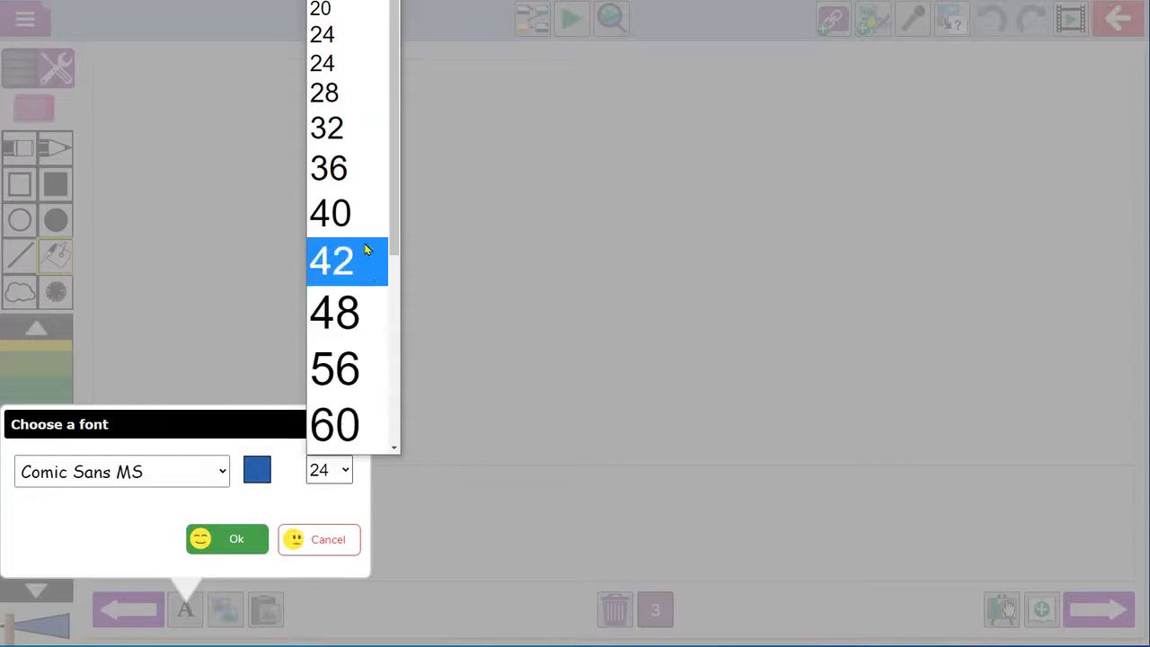
{"action": "left_click", "coordinate": [369, 169]}
{"action": "left_click", "coordinate": [238, 539]}
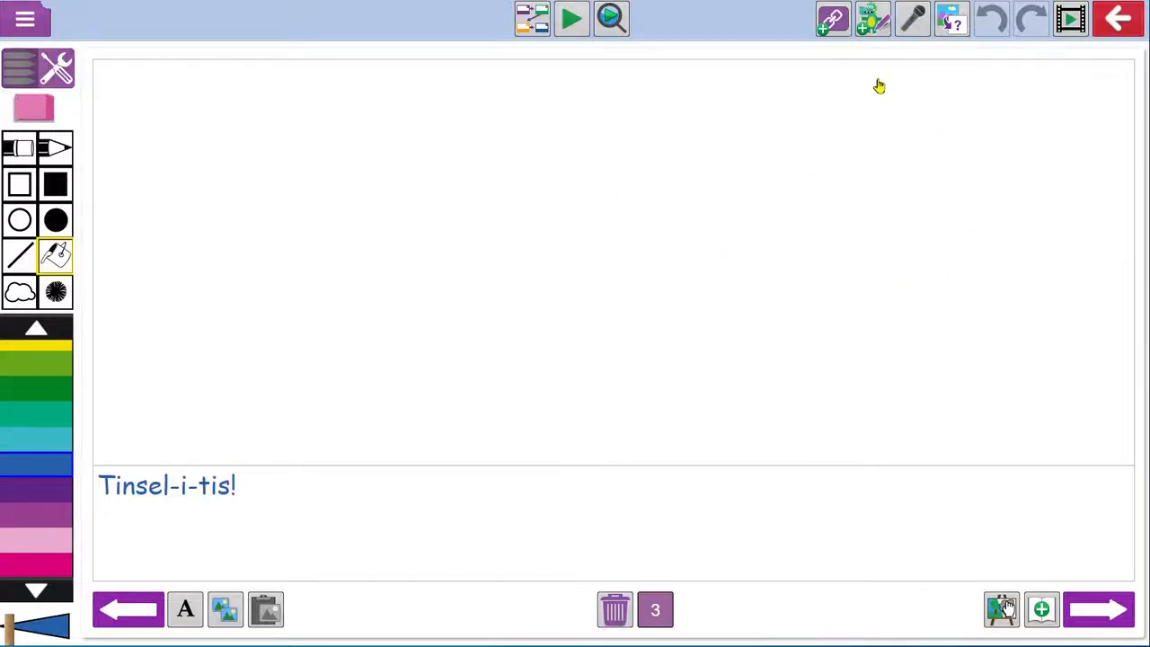
Step: Load the saved Christmas background file as the background of page 3 only, enlarged to fill the whole picture area
{"action": "left_click", "coordinate": [955, 25]}
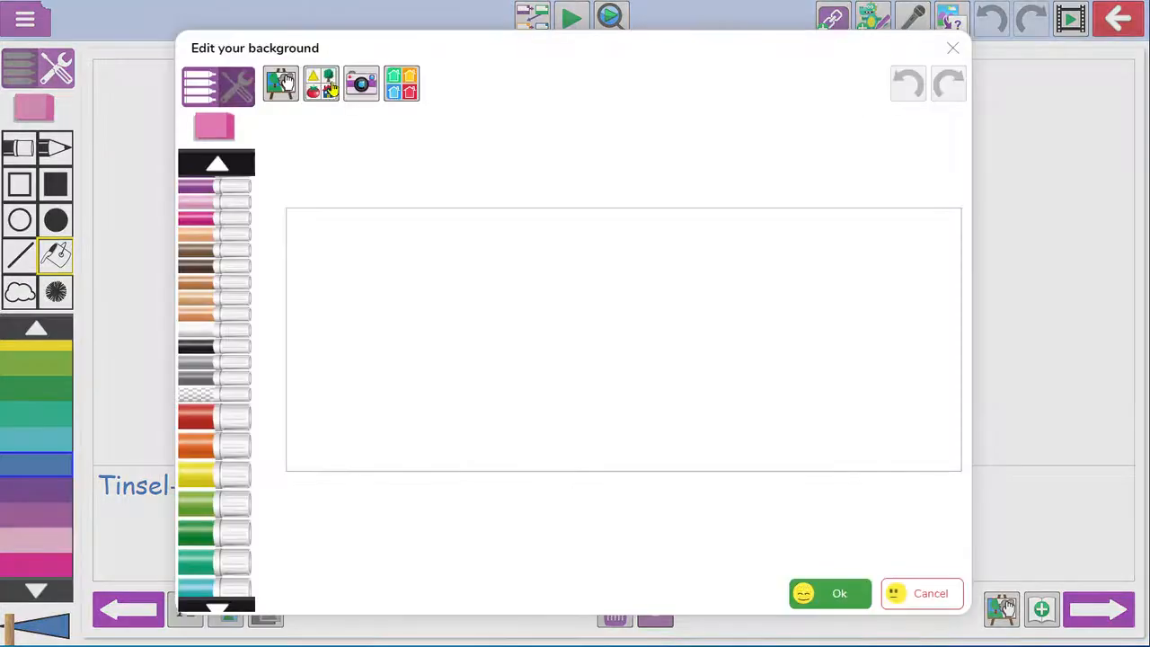
{"action": "left_click", "coordinate": [329, 87]}
{"action": "left_click", "coordinate": [601, 399]}
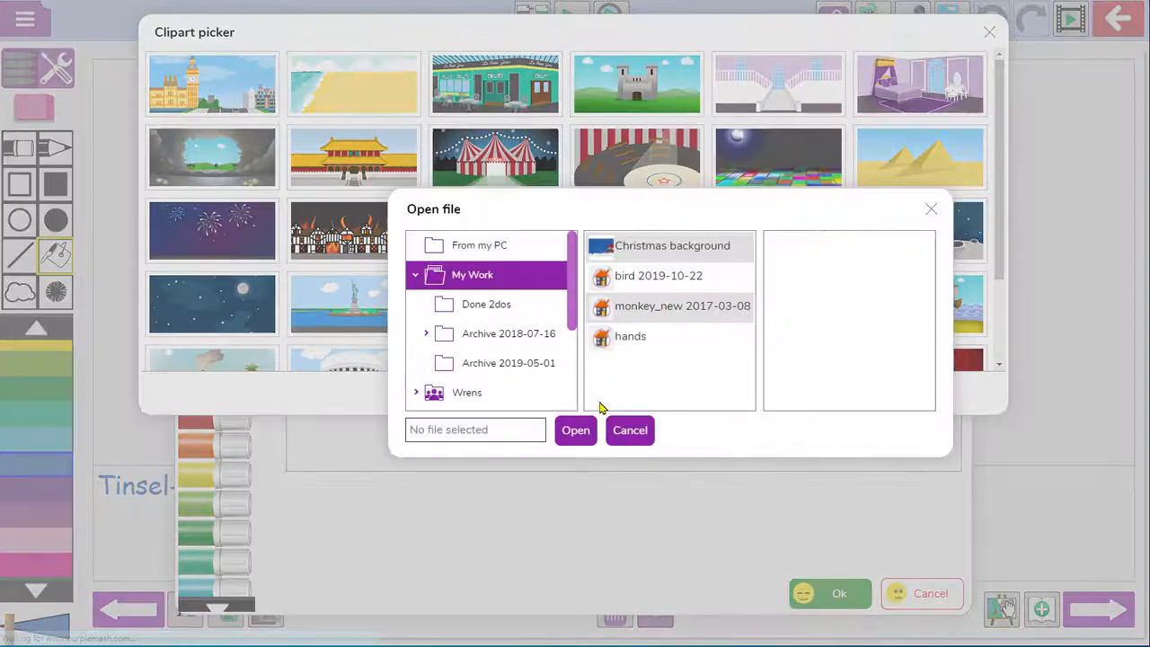
{"action": "left_click", "coordinate": [618, 246]}
{"action": "left_click", "coordinate": [576, 430]}
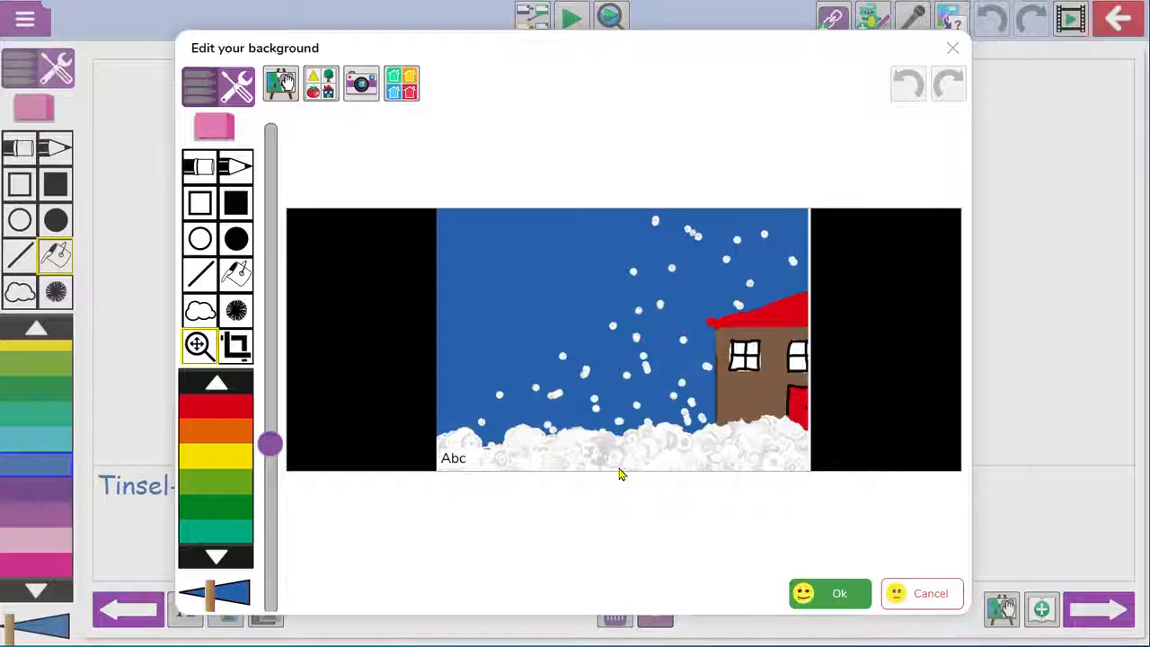
{"action": "left_click_drag", "start_coordinate": [266, 441], "coordinate": [270, 243]}
{"action": "left_click_drag", "start_coordinate": [372, 333], "coordinate": [405, 318]}
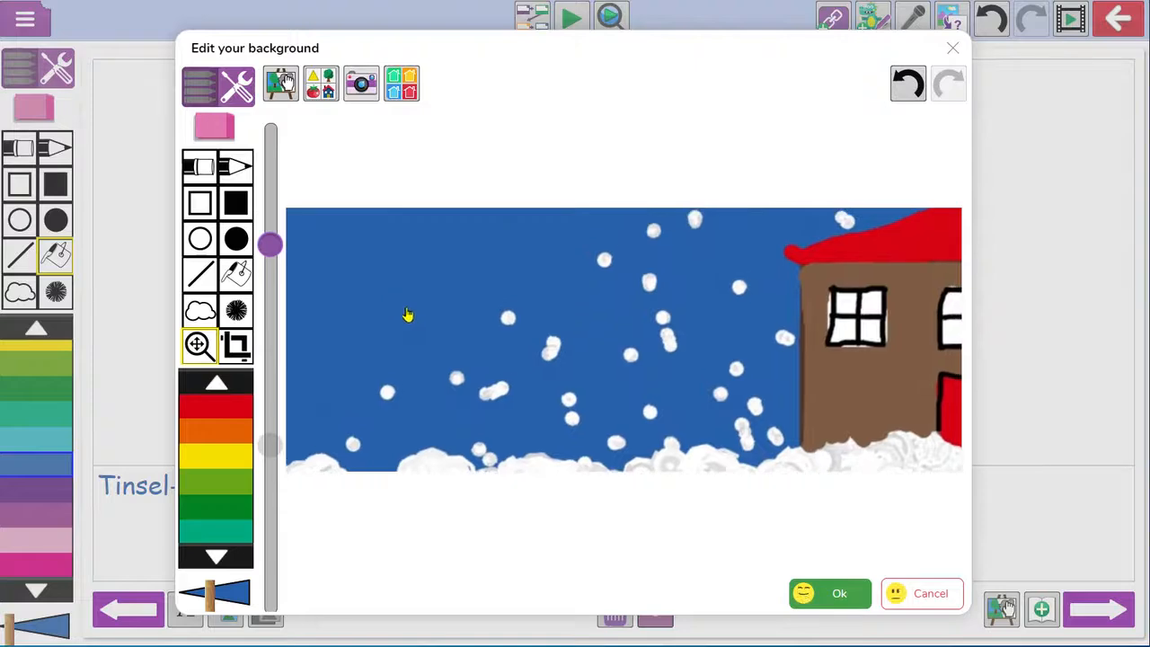
{"action": "left_click", "coordinate": [827, 608]}
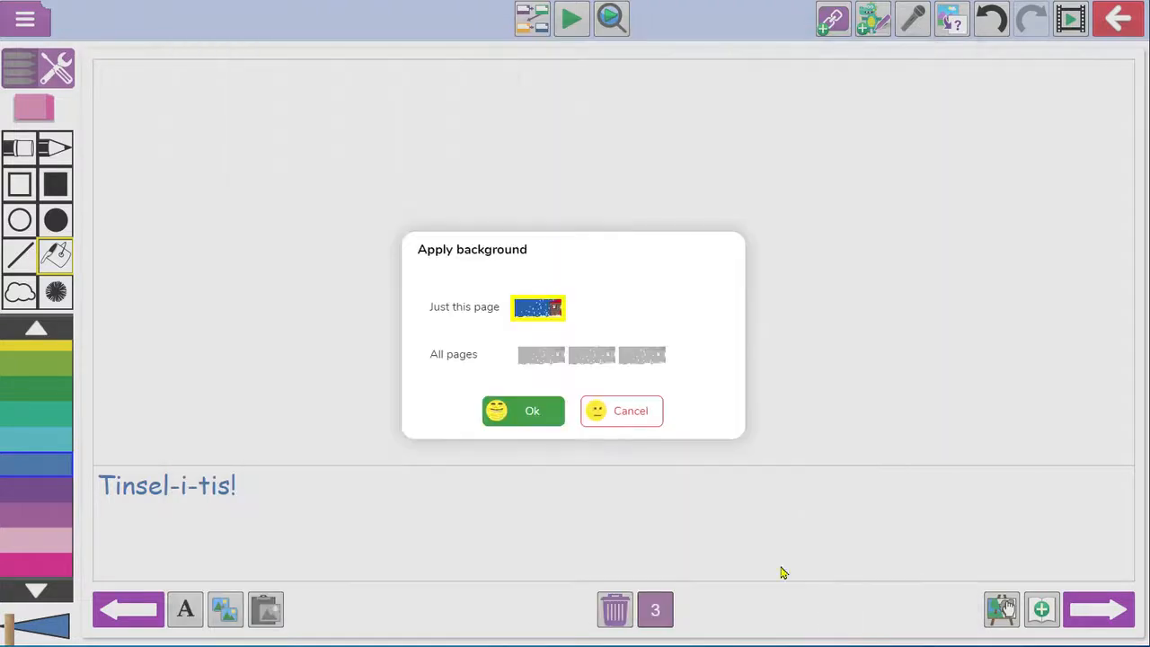
{"action": "left_click", "coordinate": [519, 421]}
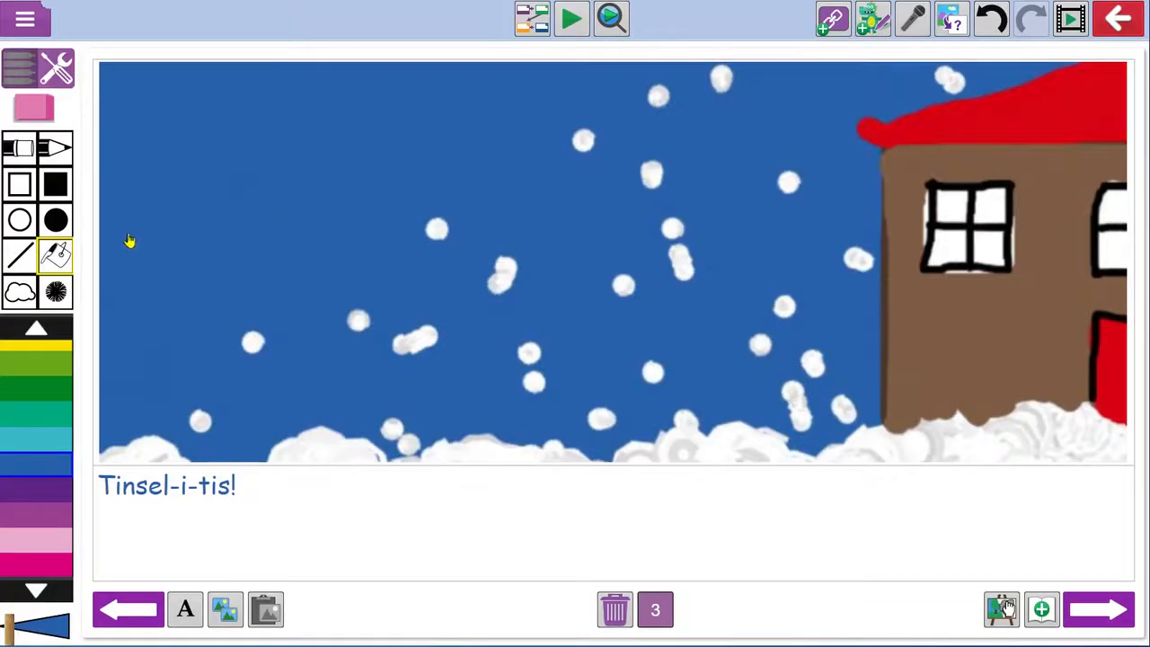
Step: Create a new sprite on page 3 from the decorated Christmas tree clipart, found by searching for christmas
{"action": "left_click", "coordinate": [872, 22]}
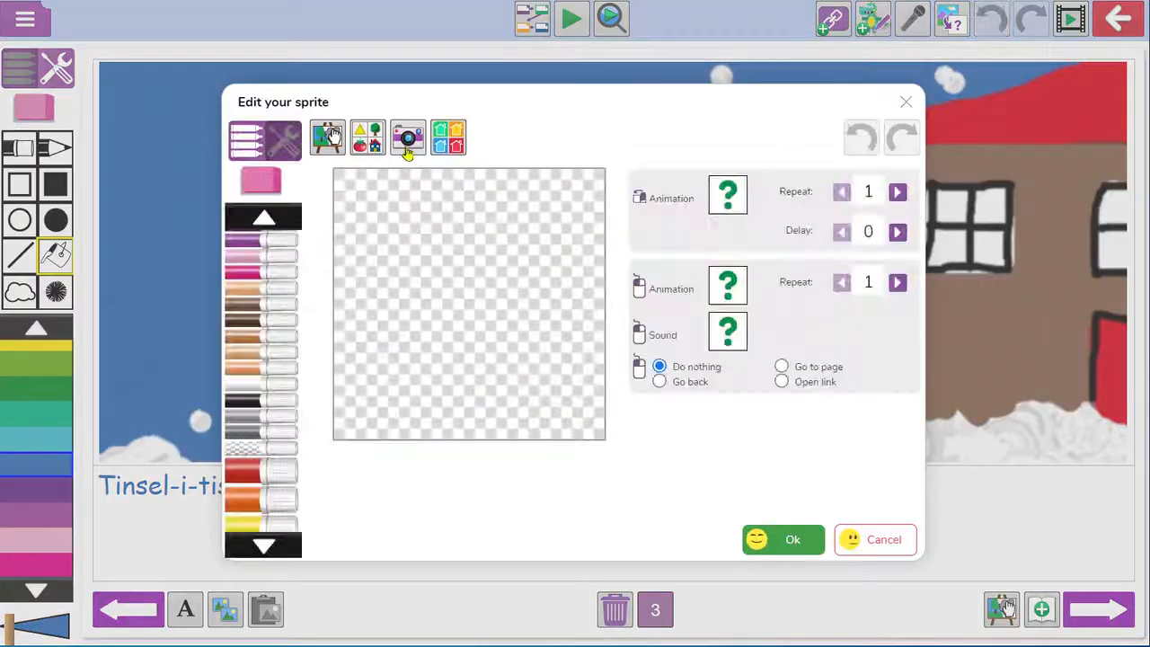
{"action": "left_click", "coordinate": [373, 140]}
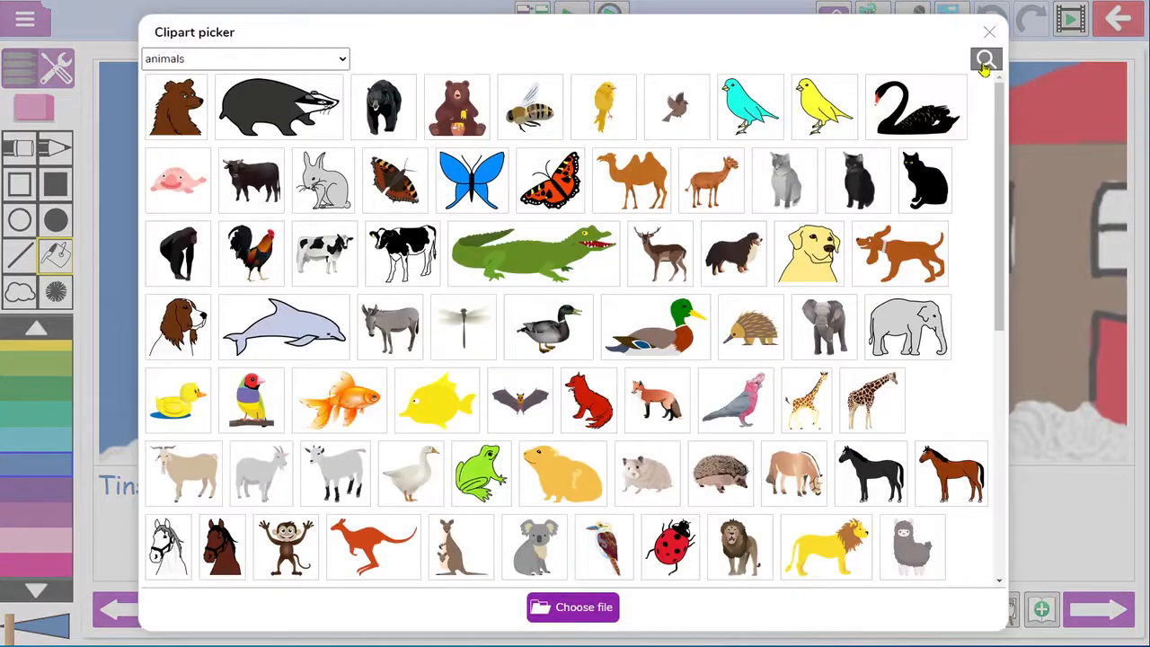
{"action": "left_click", "coordinate": [985, 60]}
{"action": "type", "text": "christmas"}
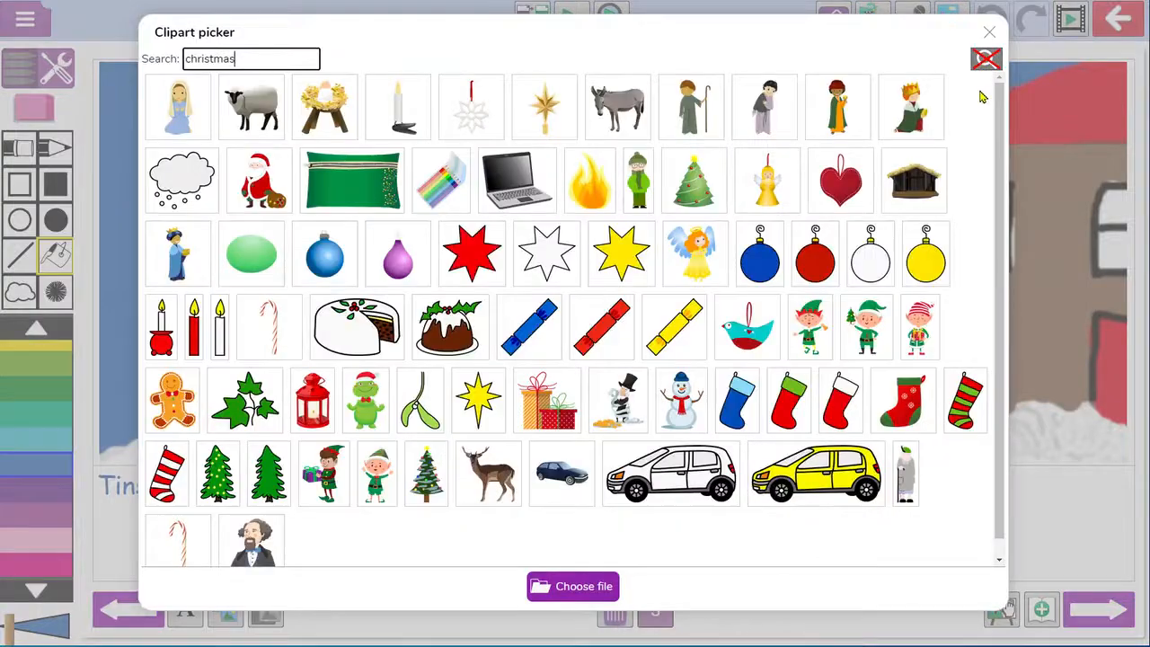
{"action": "left_click", "coordinate": [694, 181]}
{"action": "left_click", "coordinate": [759, 544]}
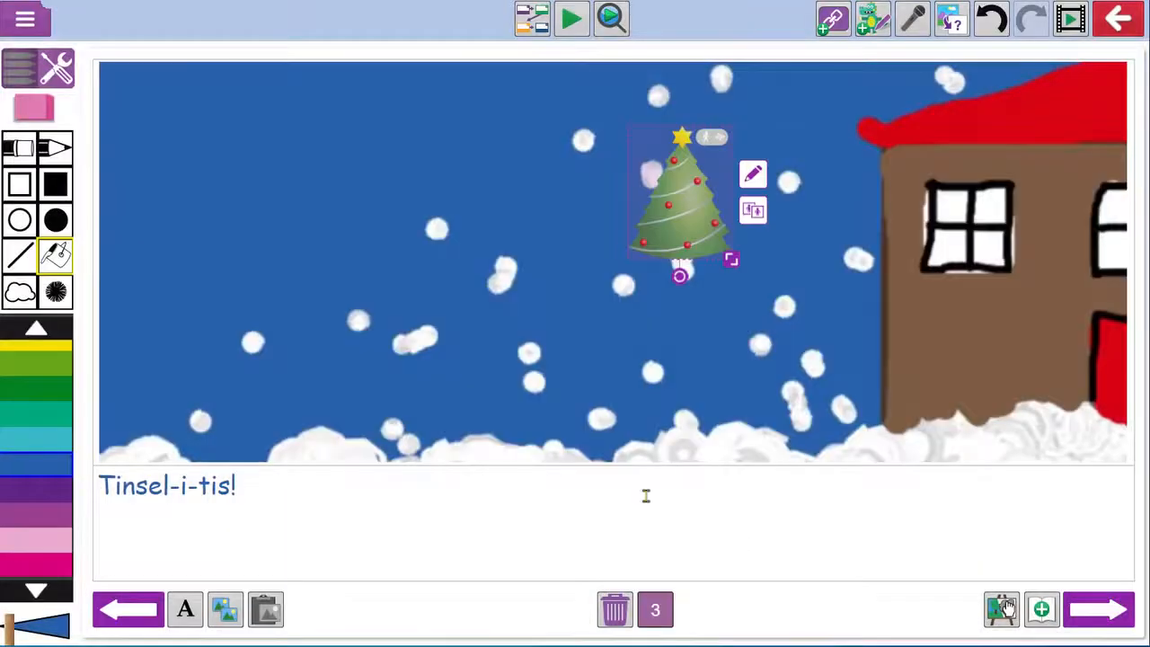
Step: Enlarge the tree sprite and stand it on the snow in the lower left of page 3
{"action": "left_click_drag", "start_coordinate": [661, 232], "coordinate": [228, 335]}
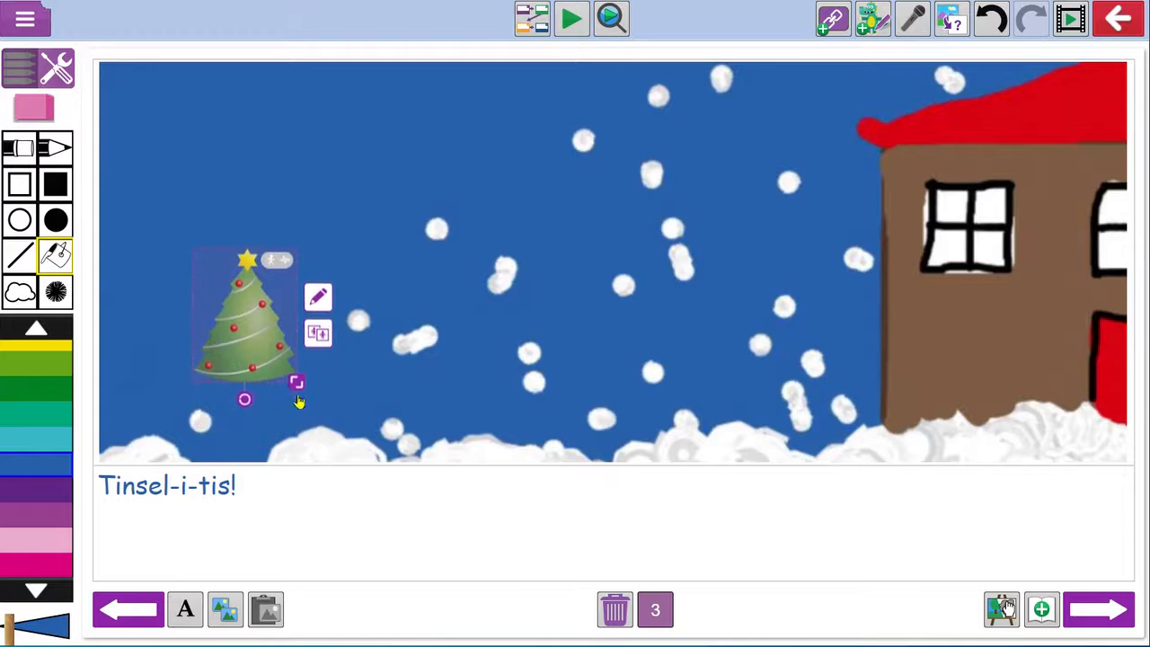
{"action": "left_click_drag", "start_coordinate": [299, 400], "coordinate": [275, 430]}
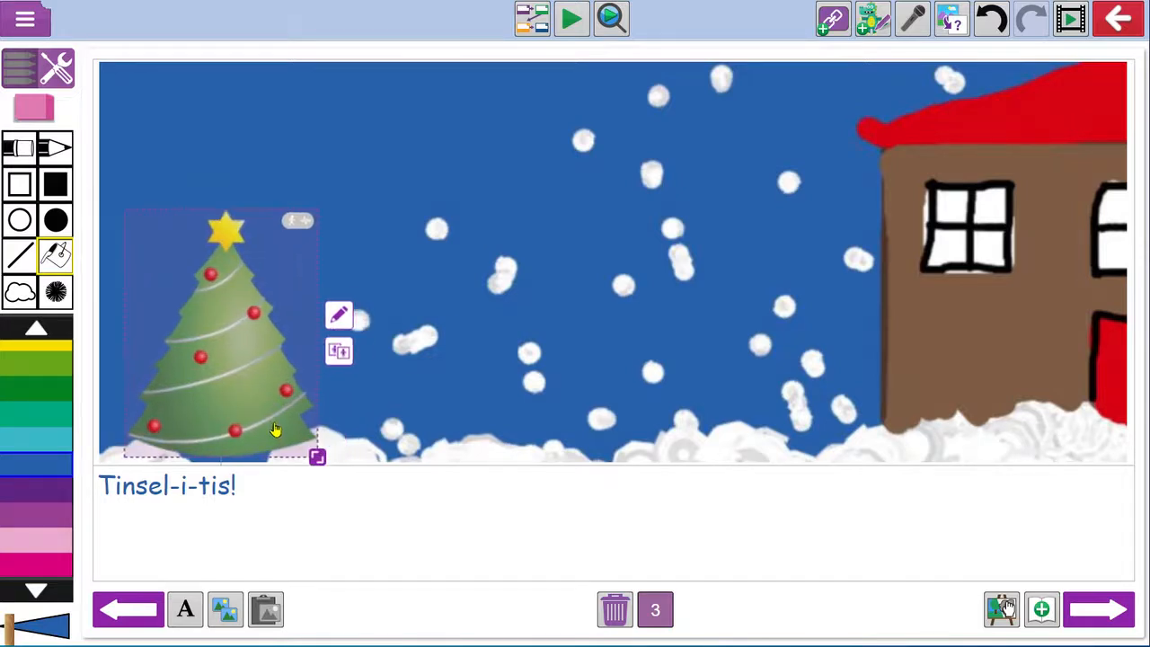
{"action": "left_click", "coordinate": [459, 422]}
Step: Make the "Joke Answer!" button on page 2 go to page 3, and return to page 1
{"action": "left_click", "coordinate": [133, 612]}
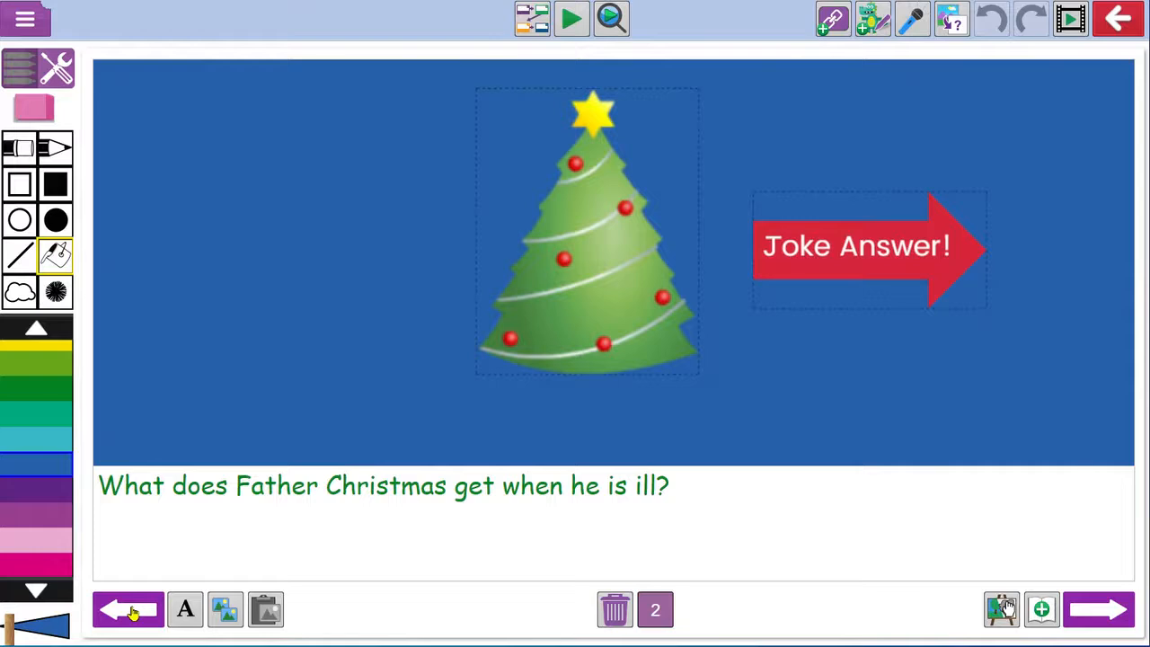
{"action": "left_click", "coordinate": [808, 260]}
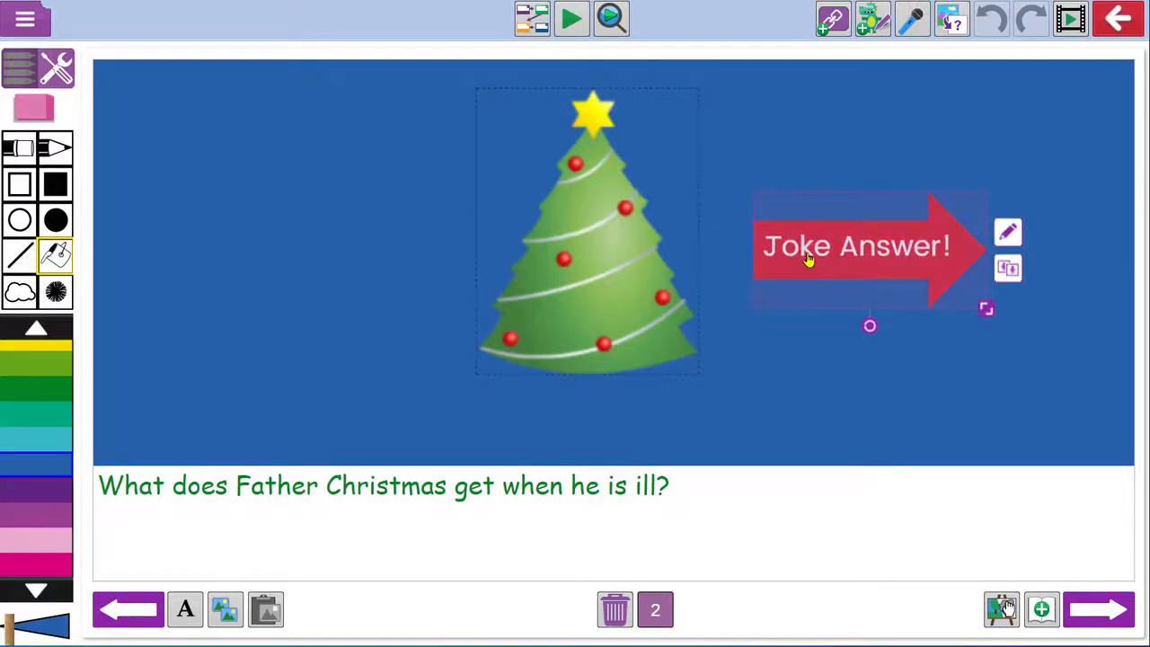
{"action": "left_click", "coordinate": [807, 259]}
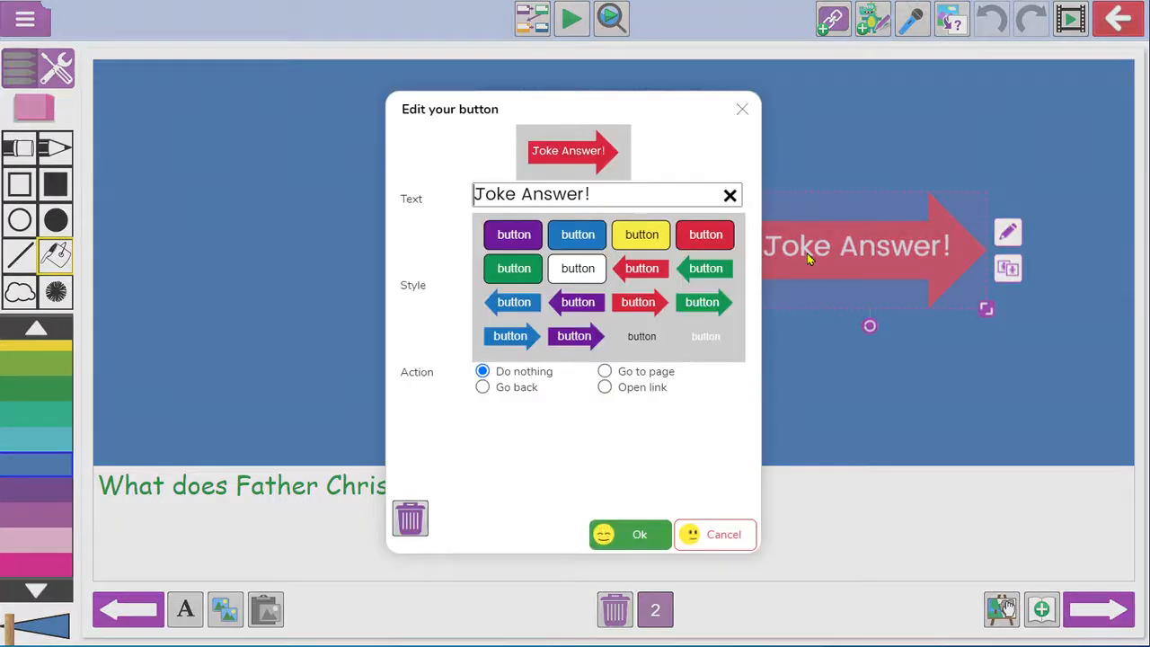
{"action": "left_click", "coordinate": [605, 372]}
{"action": "left_click", "coordinate": [758, 353]}
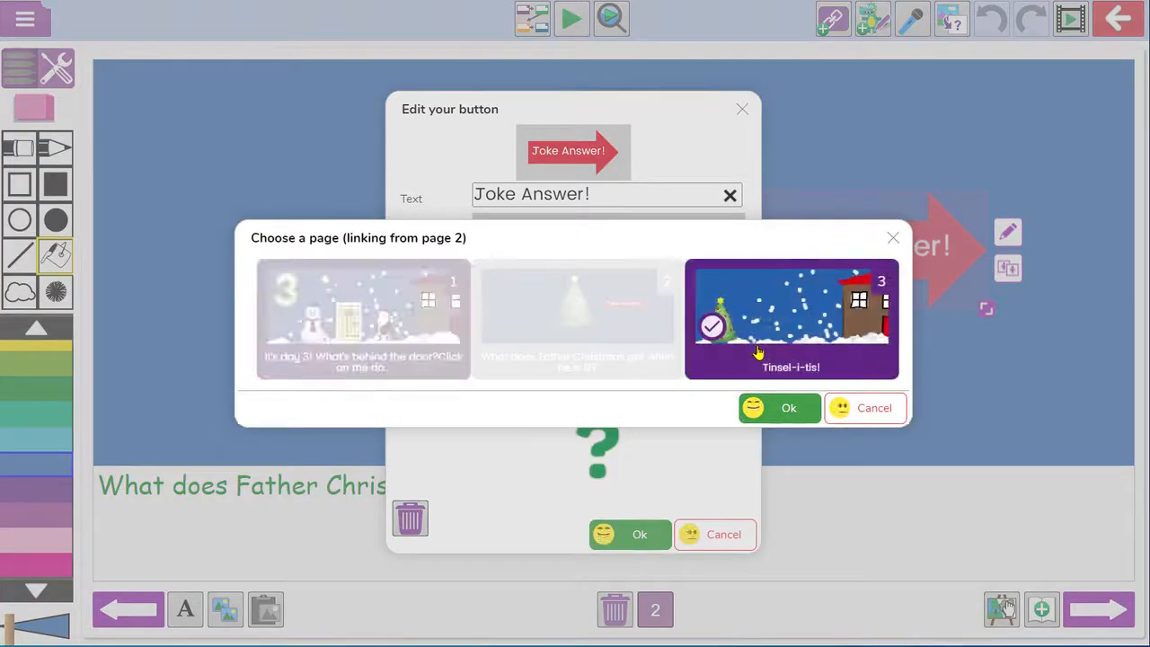
{"action": "left_click", "coordinate": [787, 407]}
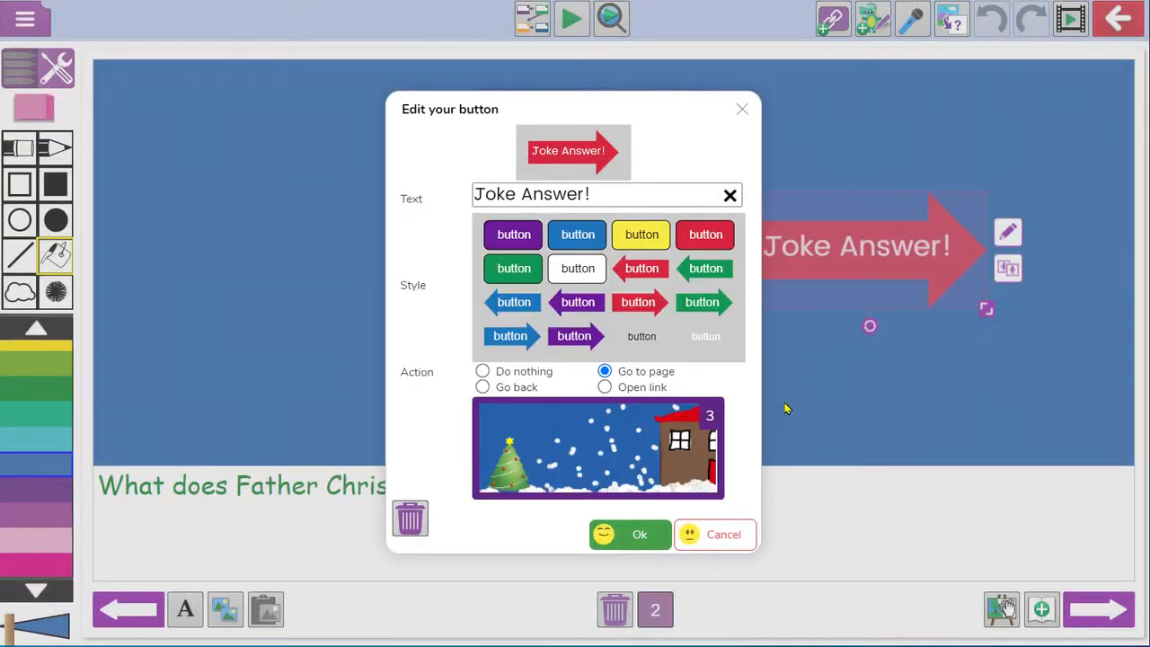
{"action": "left_click", "coordinate": [641, 535]}
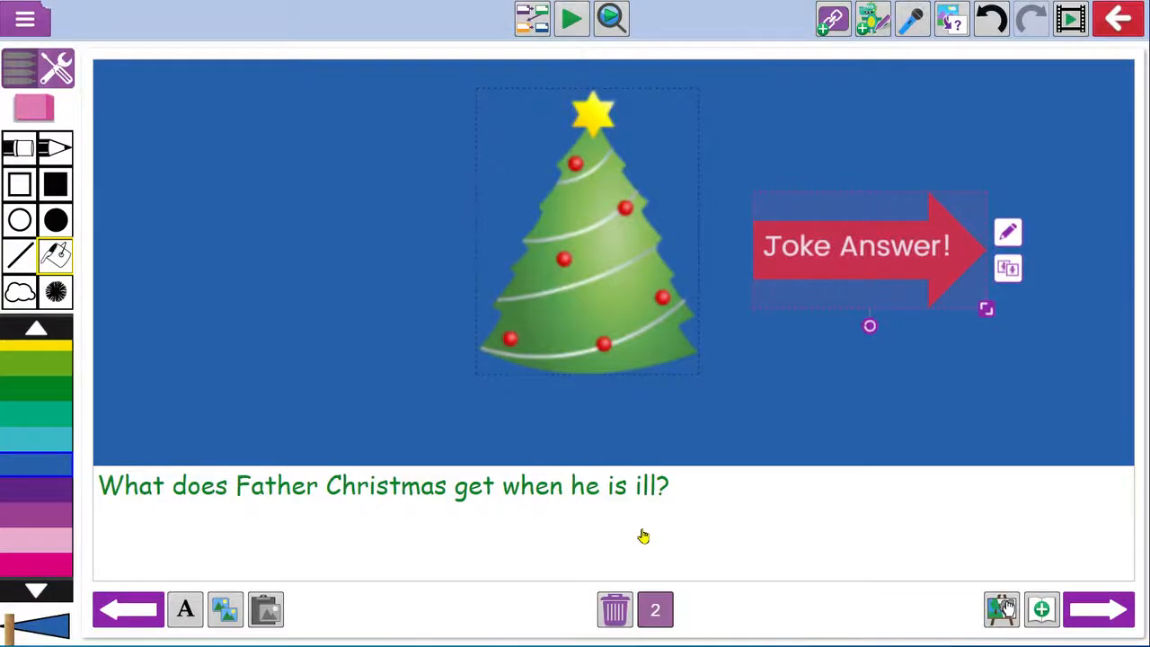
{"action": "left_click", "coordinate": [131, 609]}
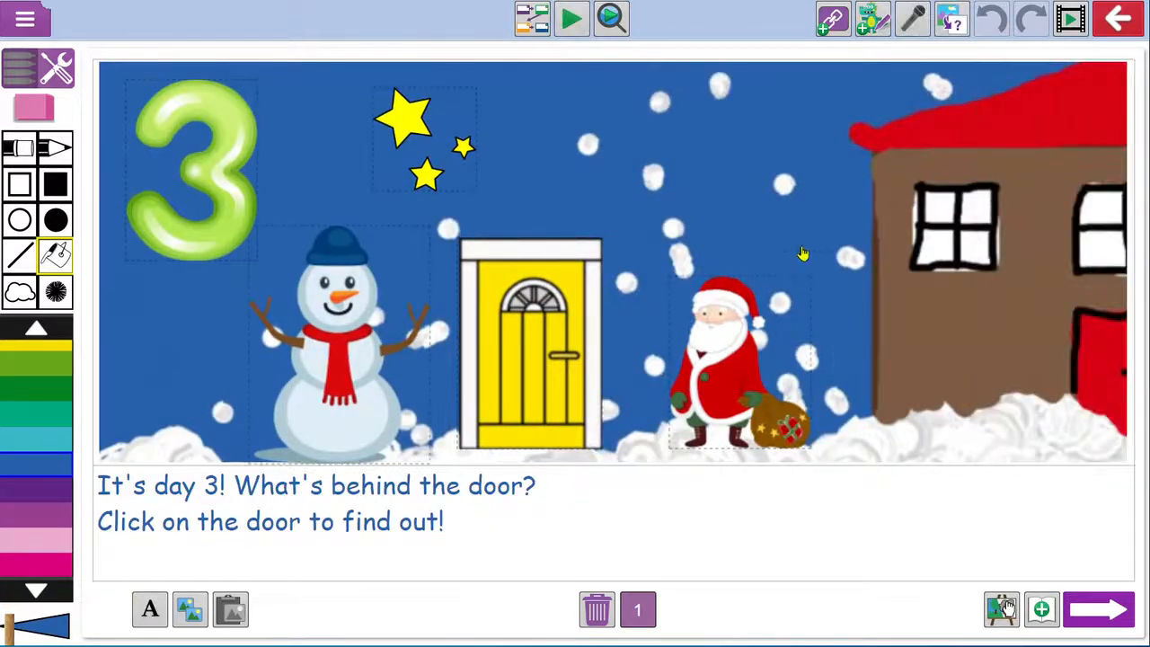
Step: Record a microphone clip of about 4 seconds as the sound for page 1 and keep the recording
{"action": "left_click", "coordinate": [911, 29]}
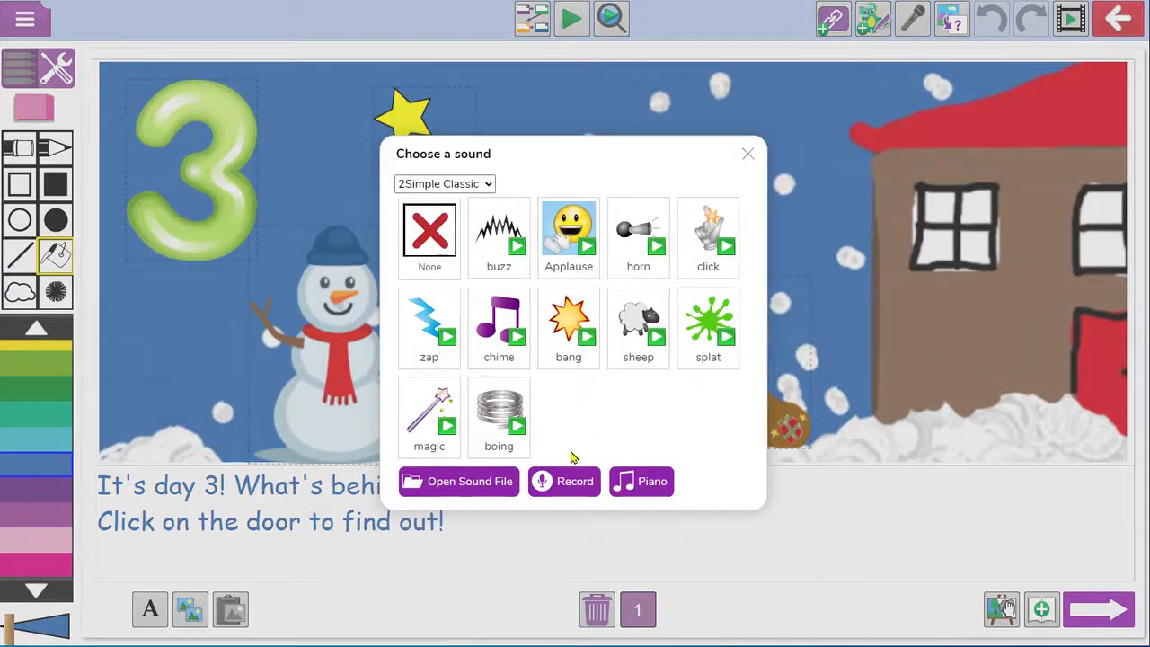
{"action": "left_click", "coordinate": [566, 481]}
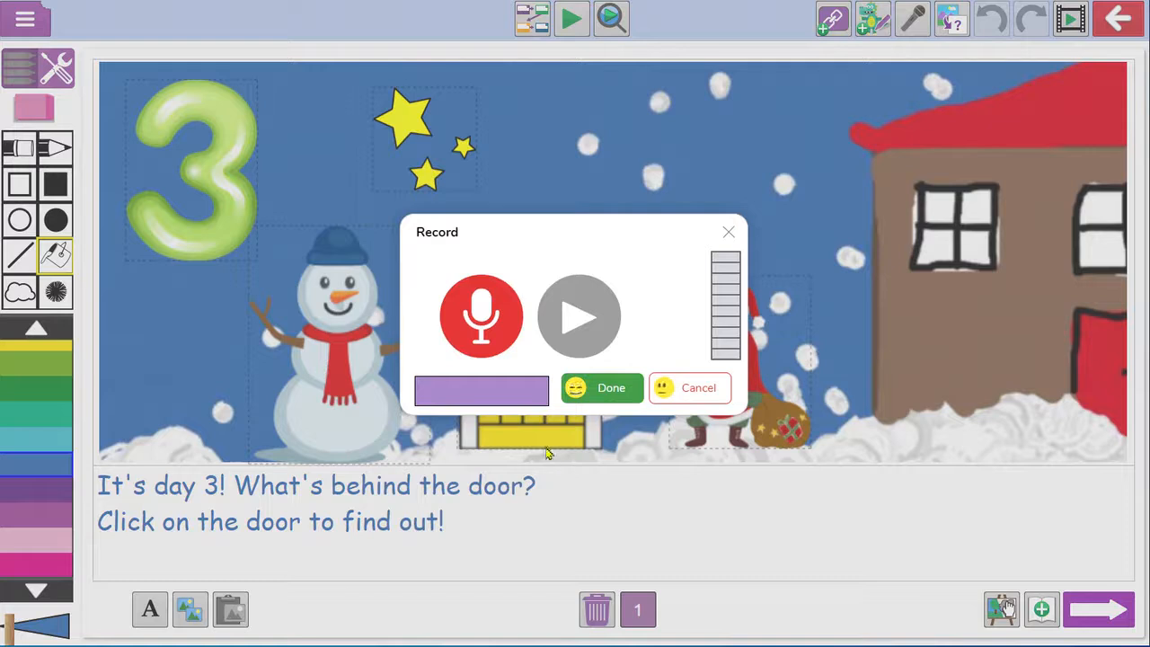
{"action": "left_click", "coordinate": [482, 316]}
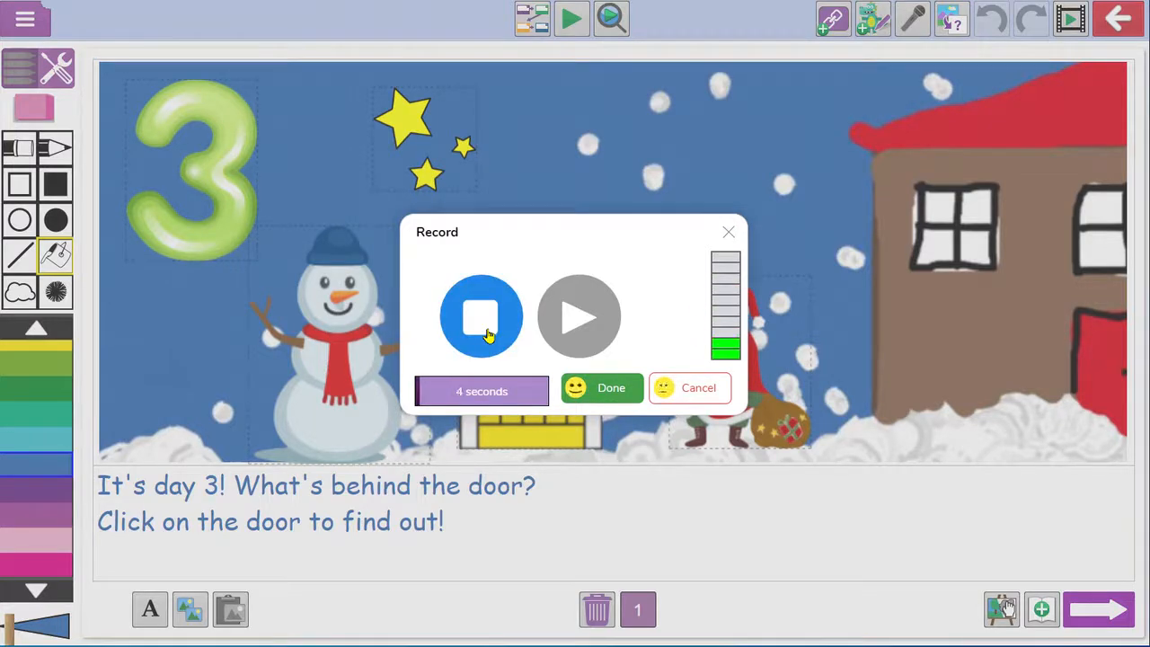
{"action": "left_click", "coordinate": [482, 324]}
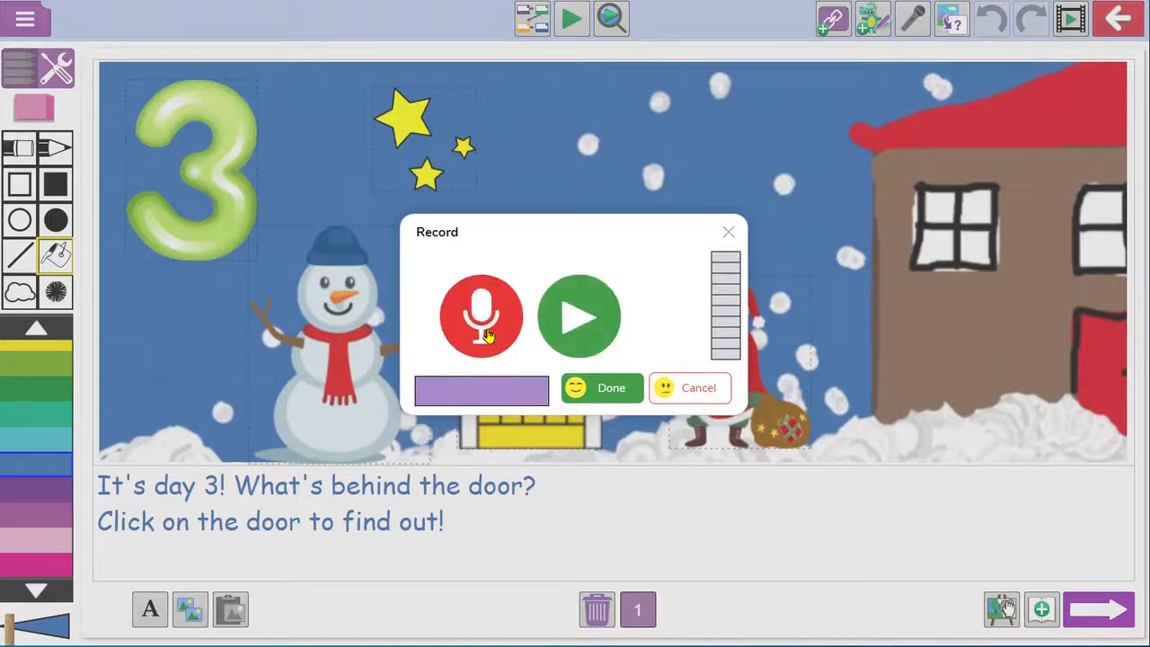
{"action": "left_click", "coordinate": [608, 402]}
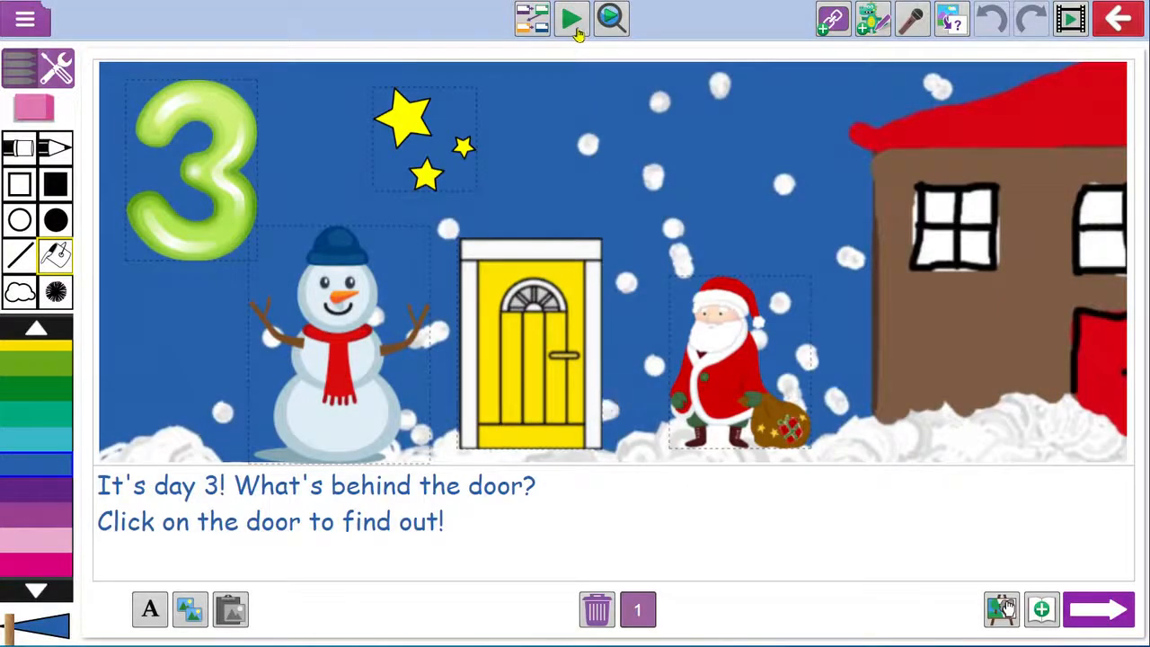
Step: Play the story to test the door link and the "Joke Answer!" link, and return to editing
{"action": "left_click", "coordinate": [571, 19]}
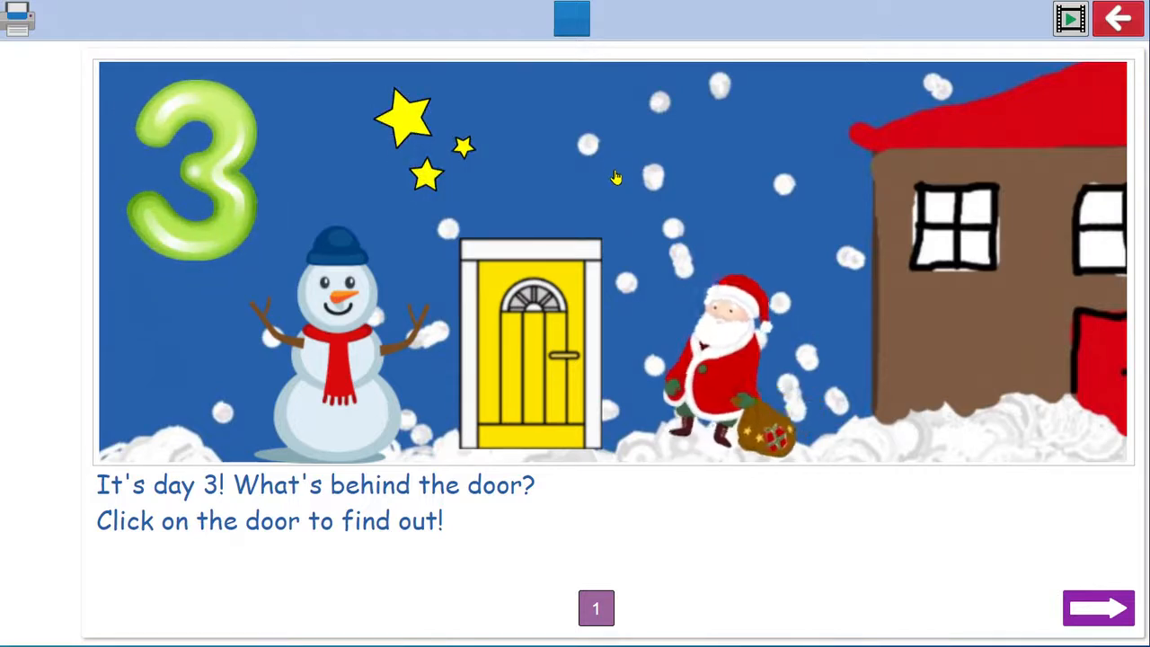
{"action": "left_click", "coordinate": [550, 292]}
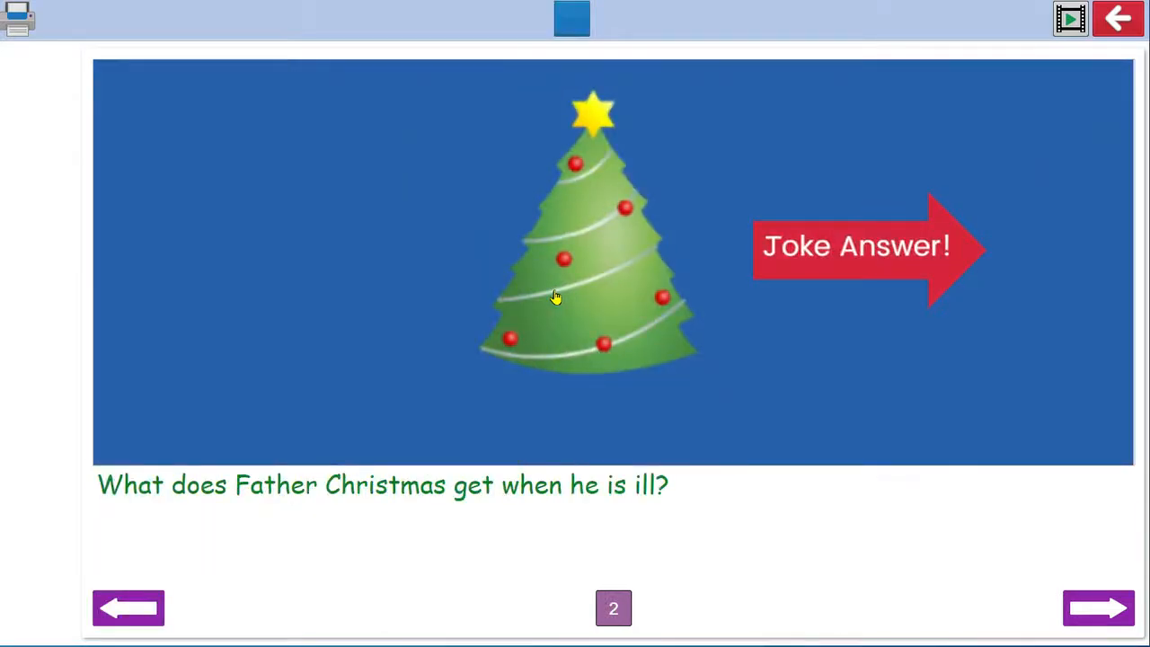
{"action": "left_click", "coordinate": [888, 278]}
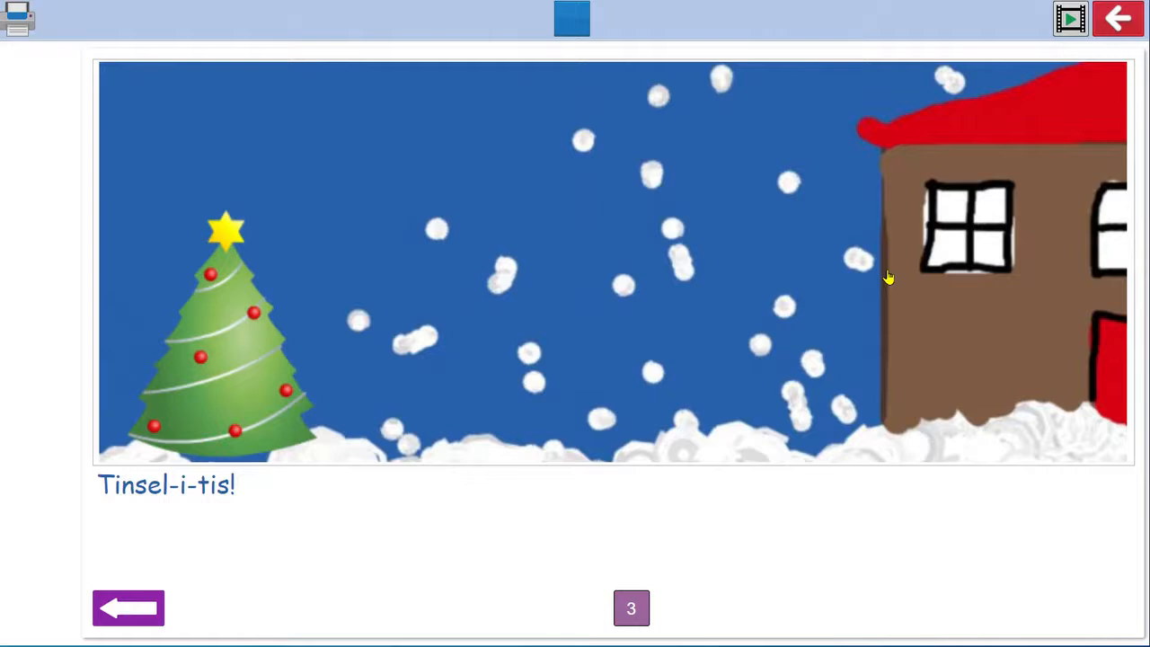
{"action": "left_click", "coordinate": [582, 30]}
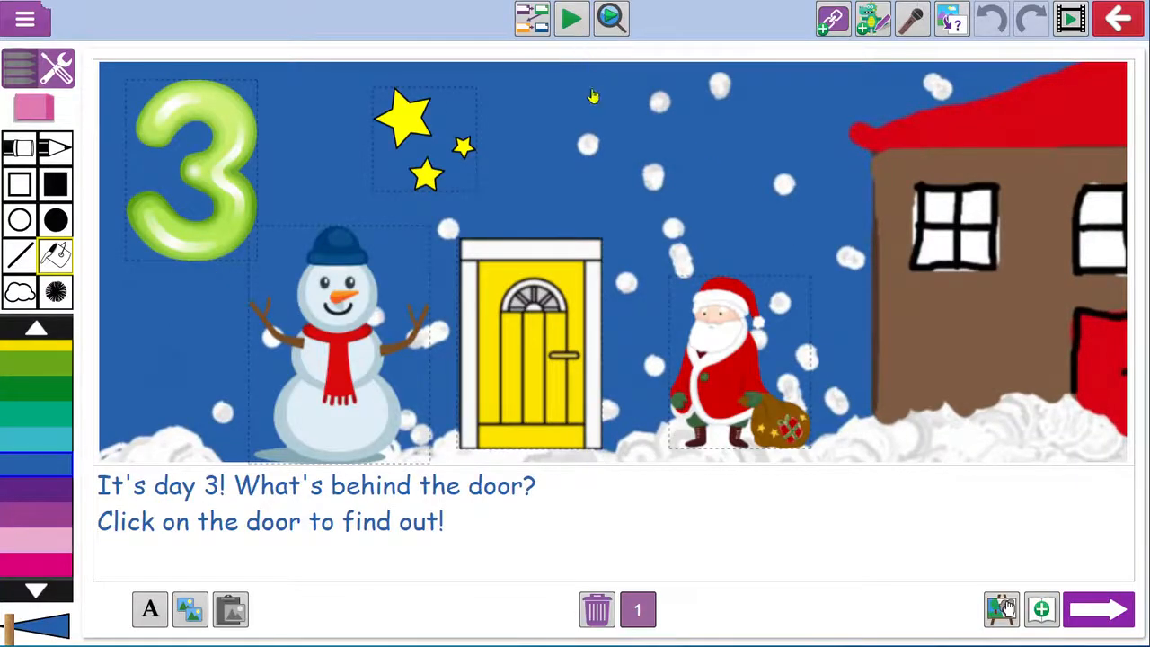
Step: Record a microphone clip as the sound for the "Tinsel-i-tis!" answer page, page 3
{"action": "left_click", "coordinate": [1083, 605]}
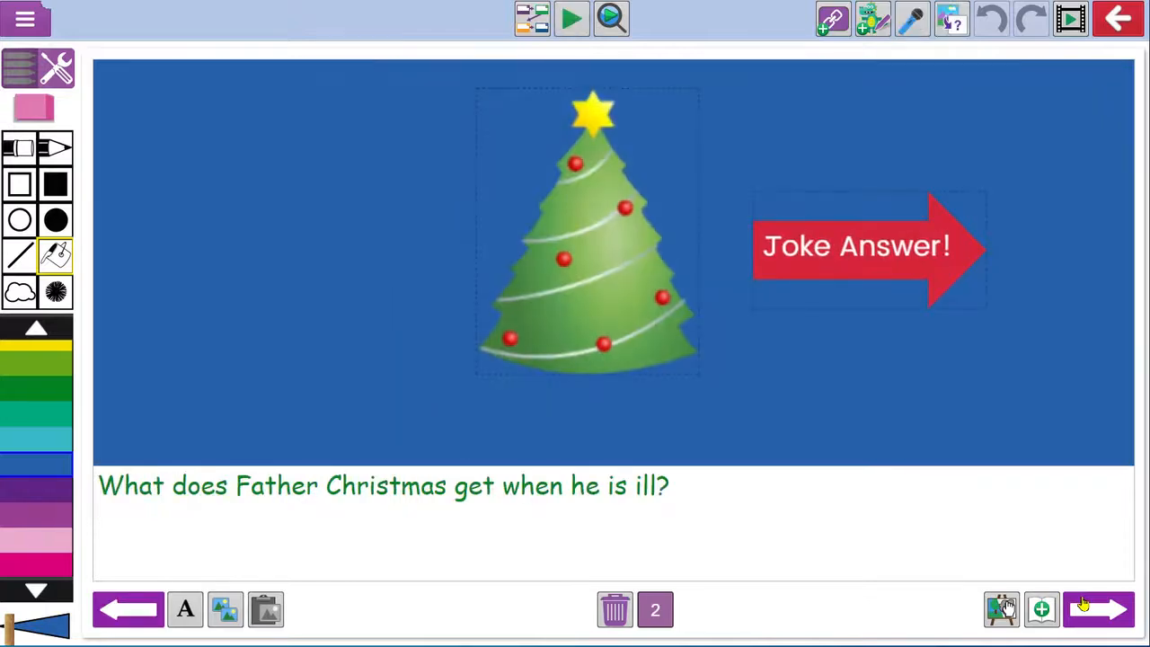
{"action": "left_click", "coordinate": [1087, 608]}
{"action": "left_click", "coordinate": [914, 27]}
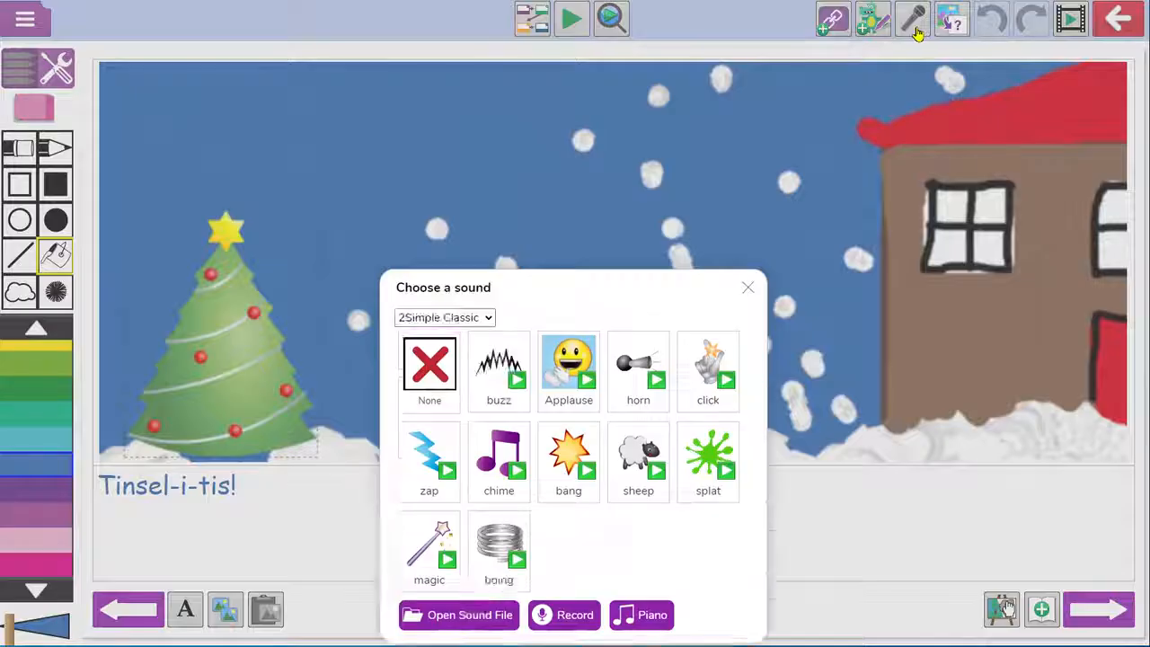
{"action": "left_click", "coordinate": [582, 485]}
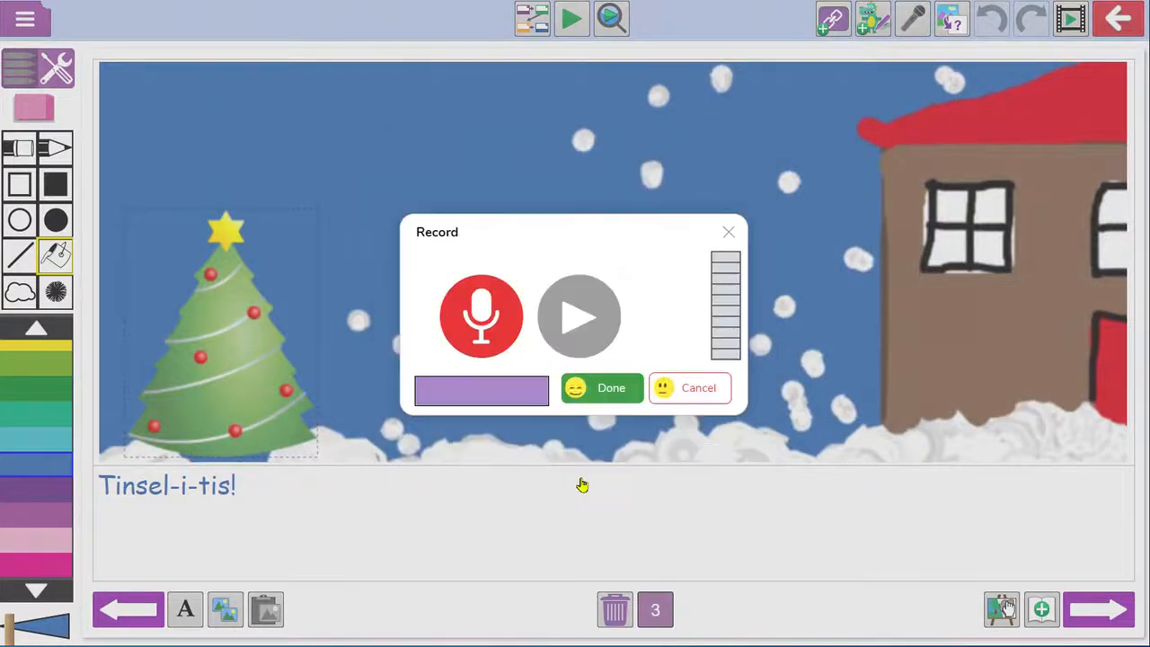
{"action": "left_click", "coordinate": [490, 343]}
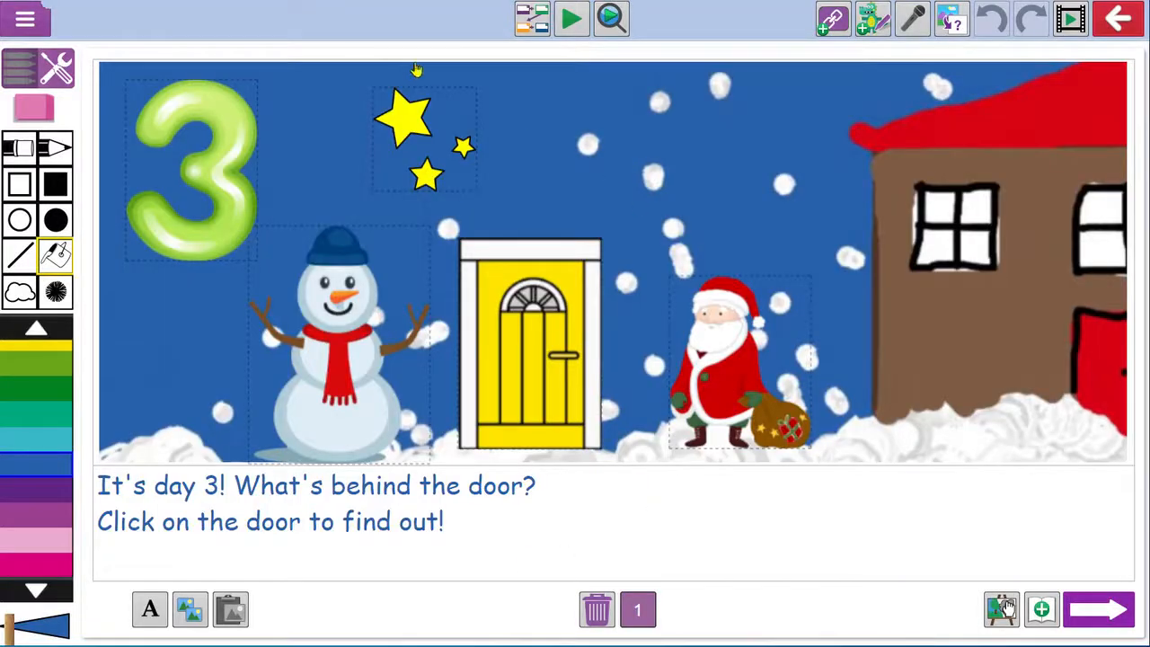
Step: Save the story in My Work as "Day 3 advent calendar" and dismiss the save notice
{"action": "left_click", "coordinate": [25, 16]}
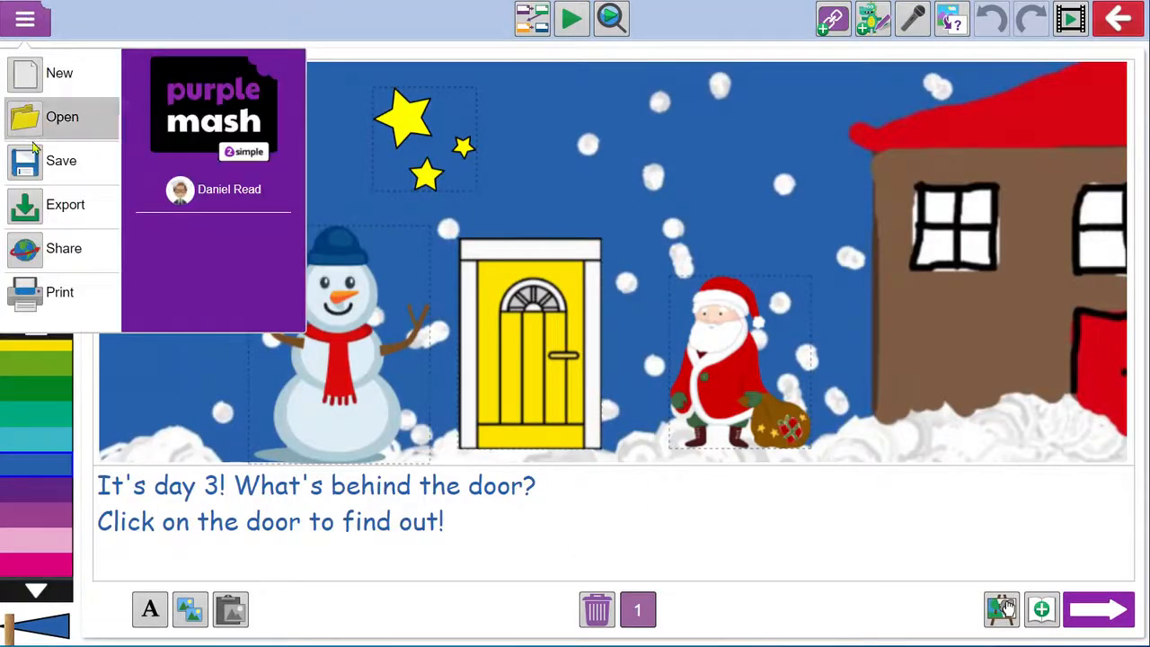
{"action": "left_click", "coordinate": [61, 160]}
{"action": "type", "text": "Day 3 advent calendar"}
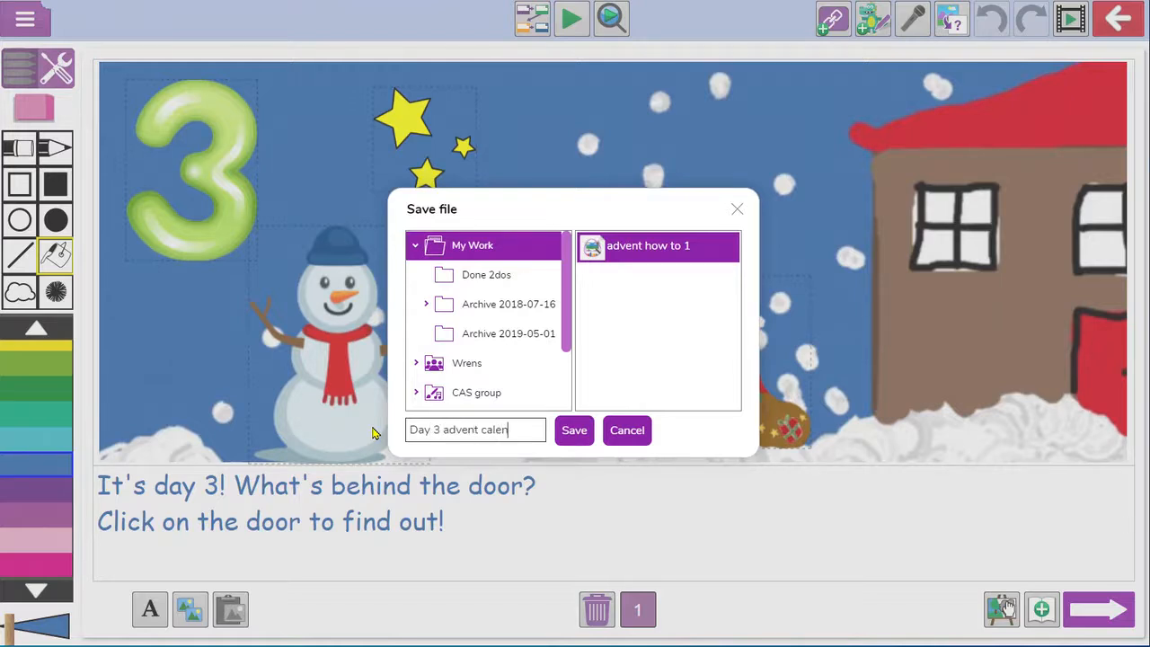
{"action": "left_click", "coordinate": [590, 441]}
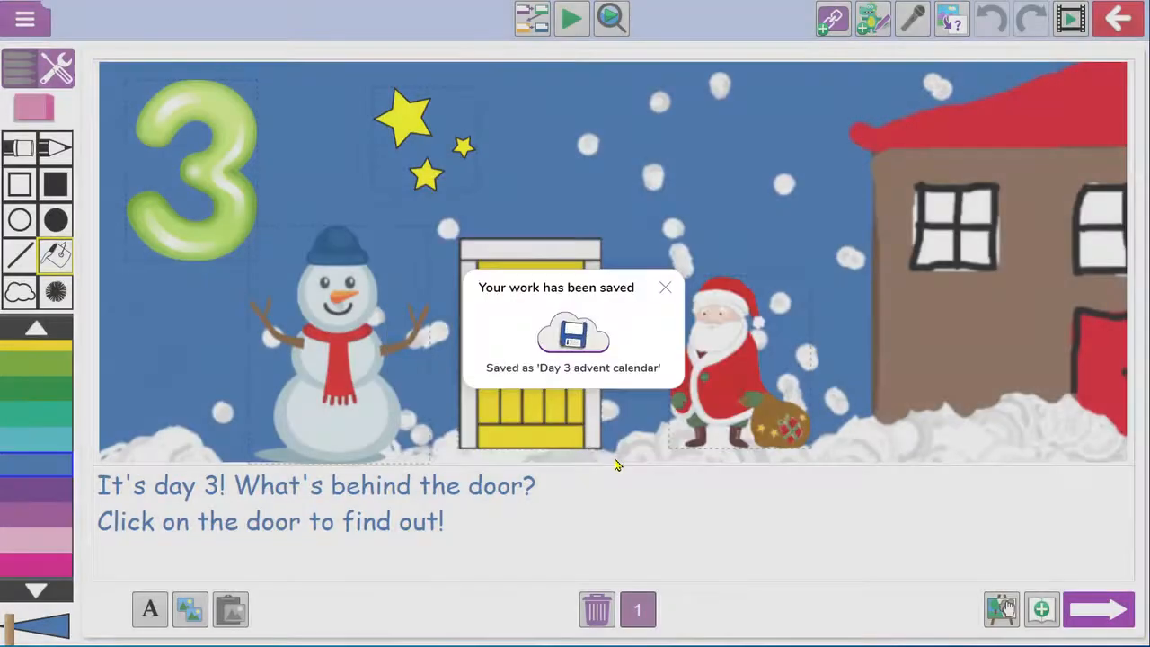
{"action": "left_click", "coordinate": [666, 289]}
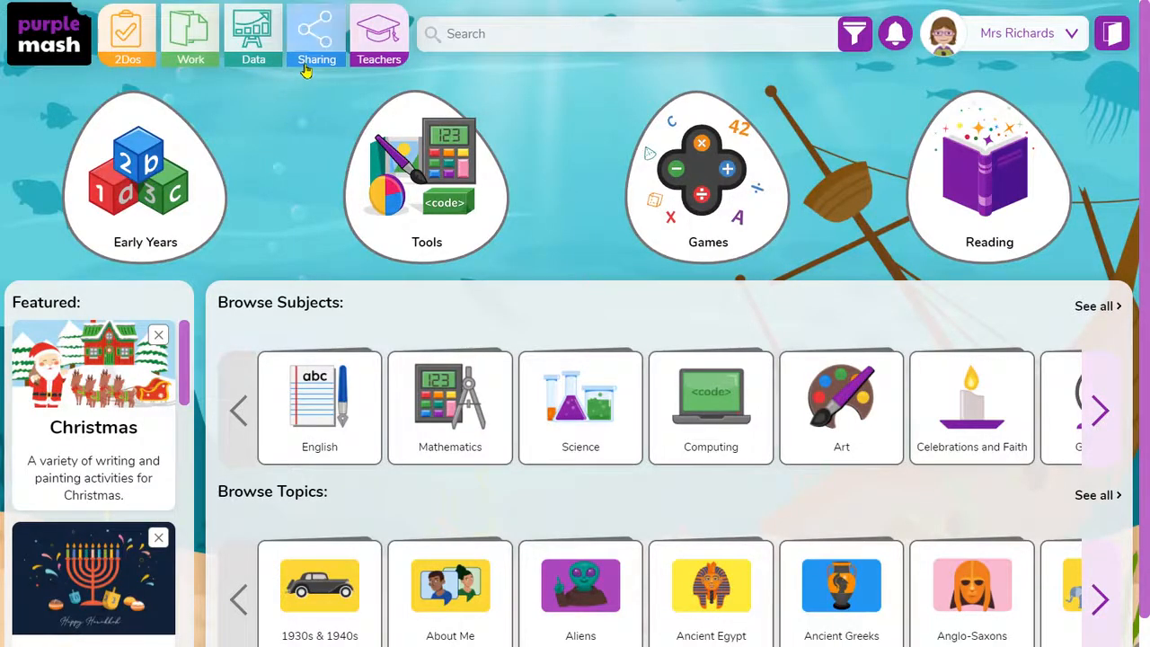
Step: Start a new school display board from the Sharing area, with "Advent Calendar" as both its name and its description
{"action": "left_click", "coordinate": [306, 70]}
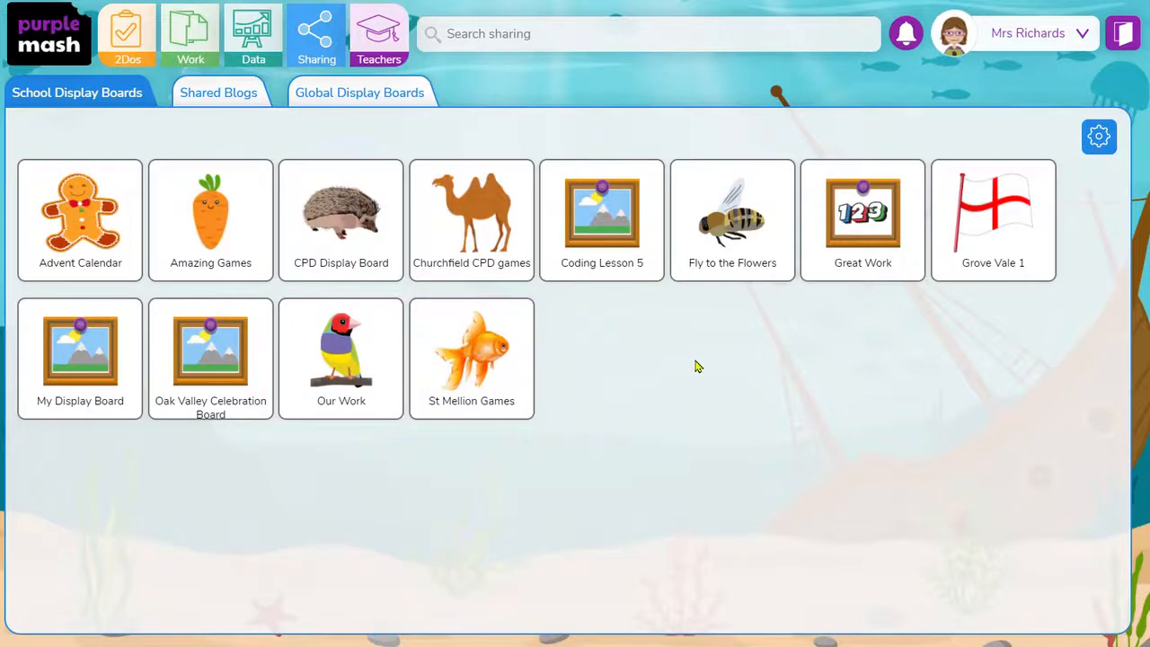
{"action": "left_click", "coordinate": [1098, 139]}
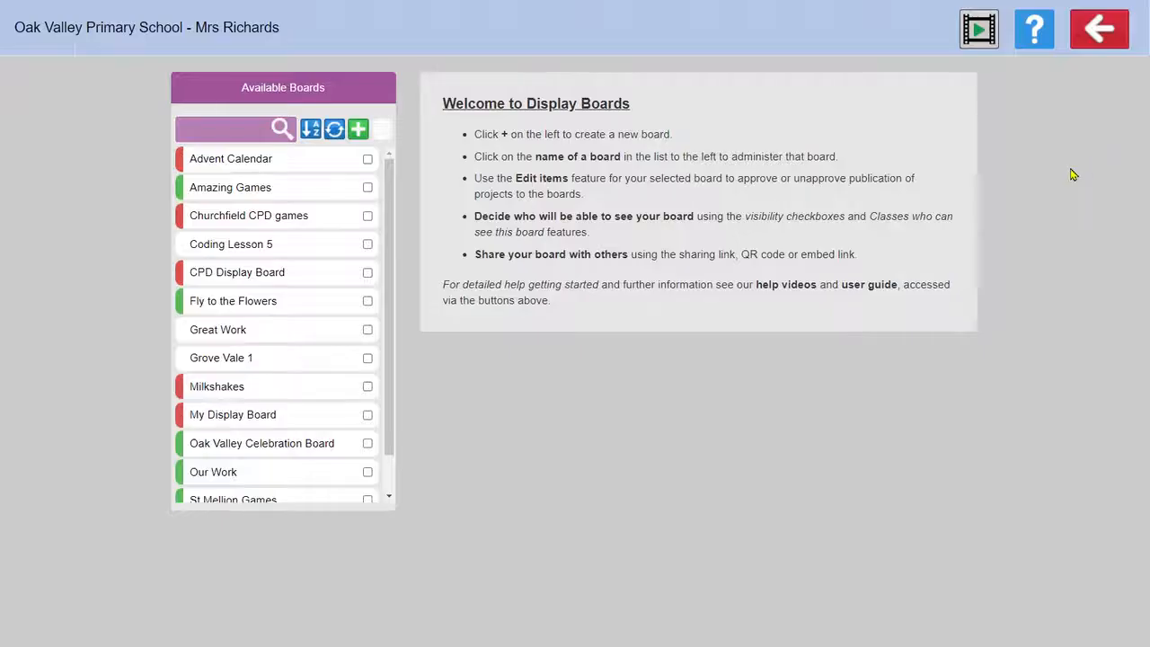
{"action": "left_click", "coordinate": [359, 129]}
{"action": "left_click", "coordinate": [540, 107]}
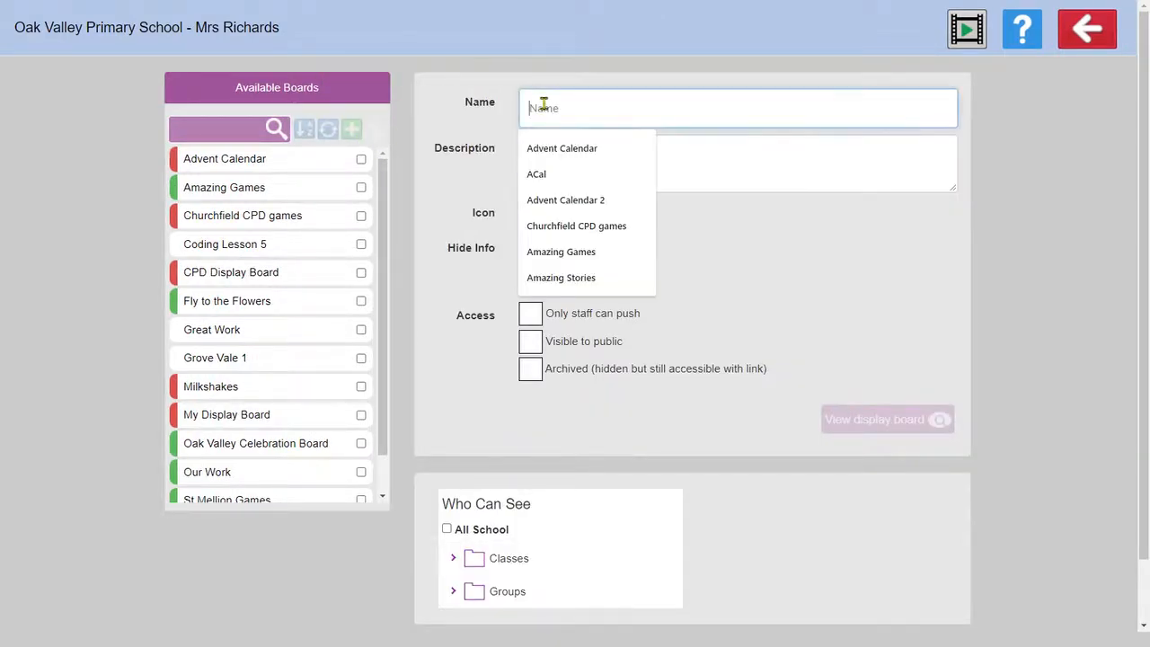
{"action": "type", "text": "Advent Calendar"}
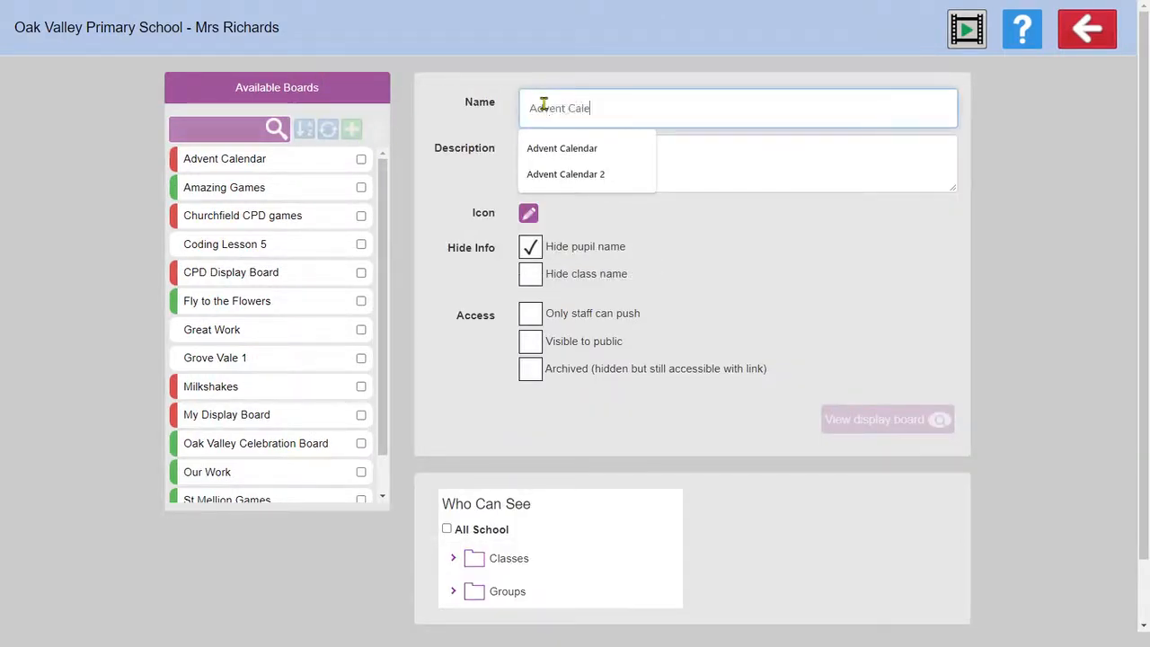
{"action": "left_click", "coordinate": [629, 146]}
{"action": "left_click", "coordinate": [631, 162]}
{"action": "type", "text": "Ad"}
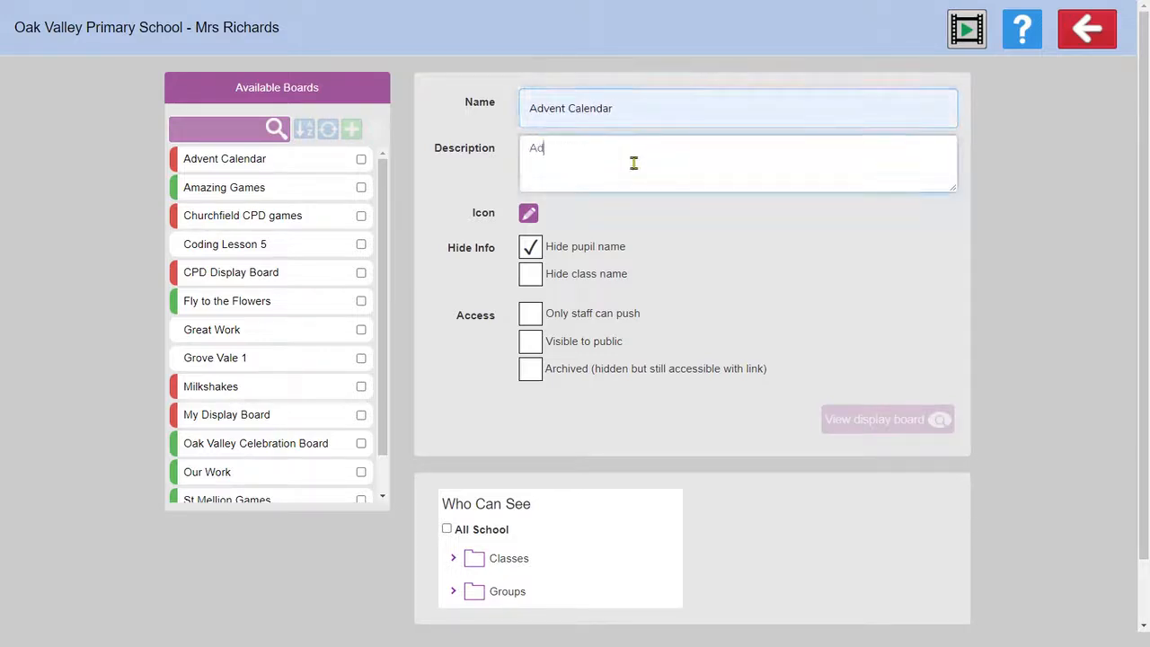
{"action": "type", "text": "vent Calendar"}
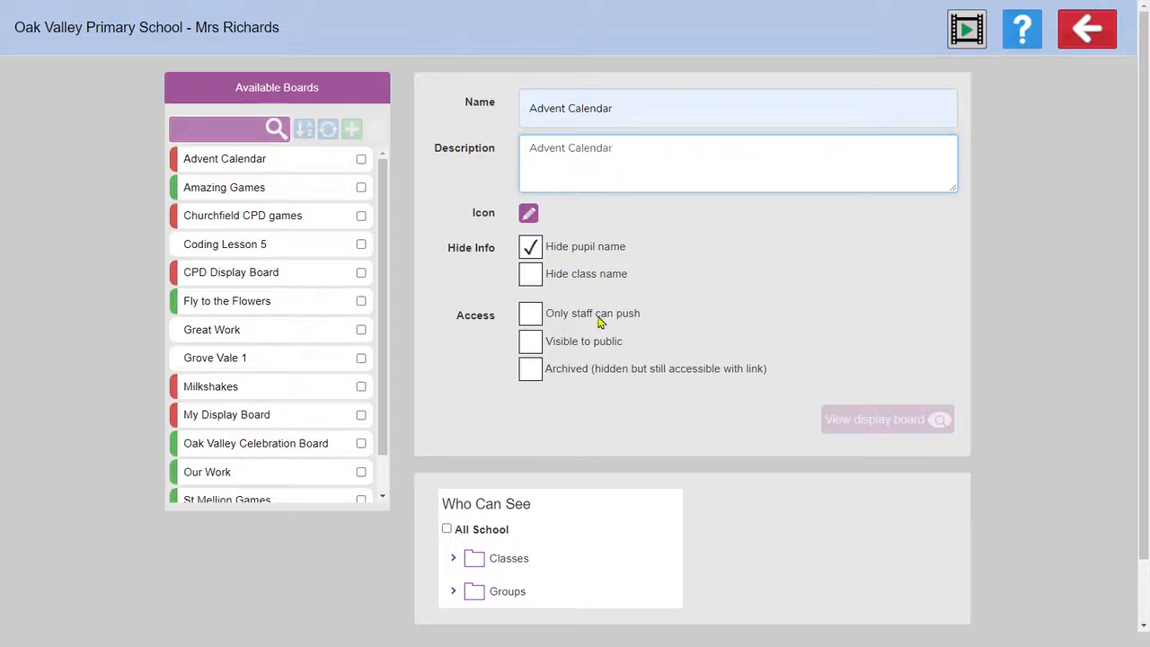
Step: Give the display board the decorated Christmas tree clipart as its icon, searching the clipart for christmas
{"action": "left_click", "coordinate": [527, 213]}
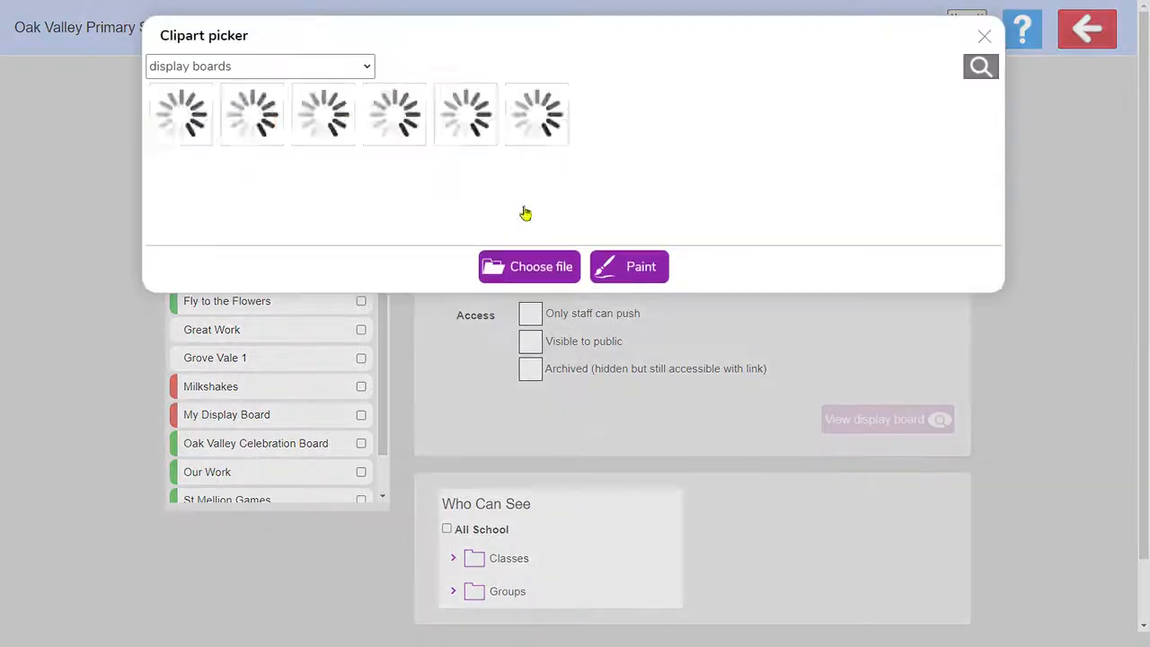
{"action": "left_click", "coordinate": [980, 68]}
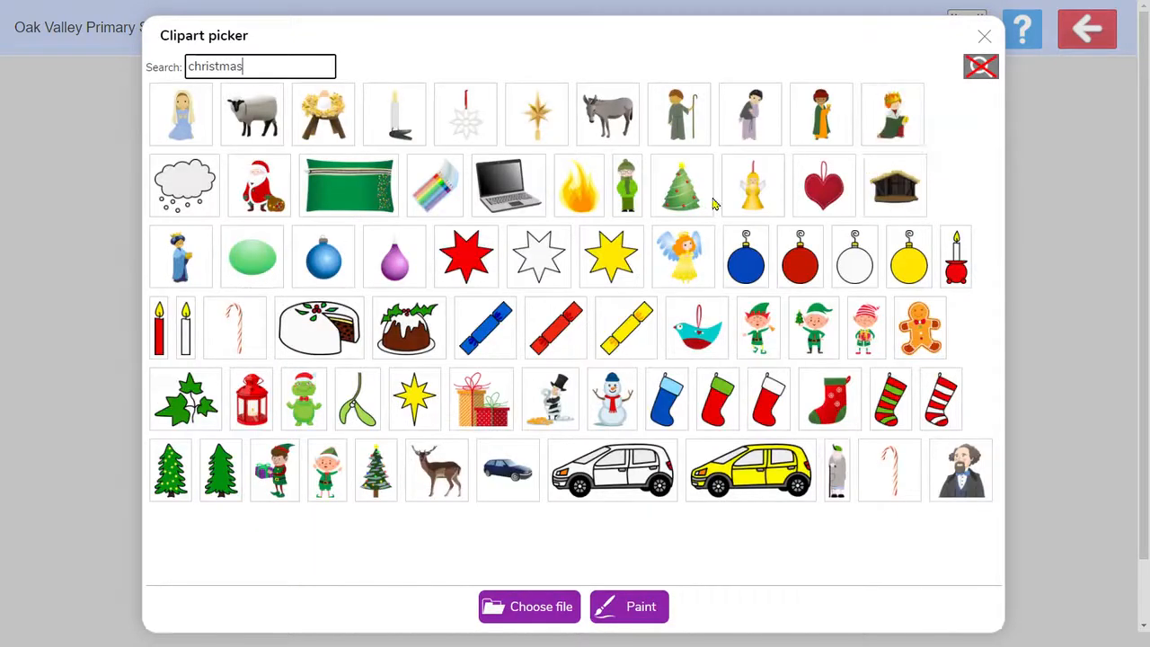
{"action": "left_click", "coordinate": [681, 186]}
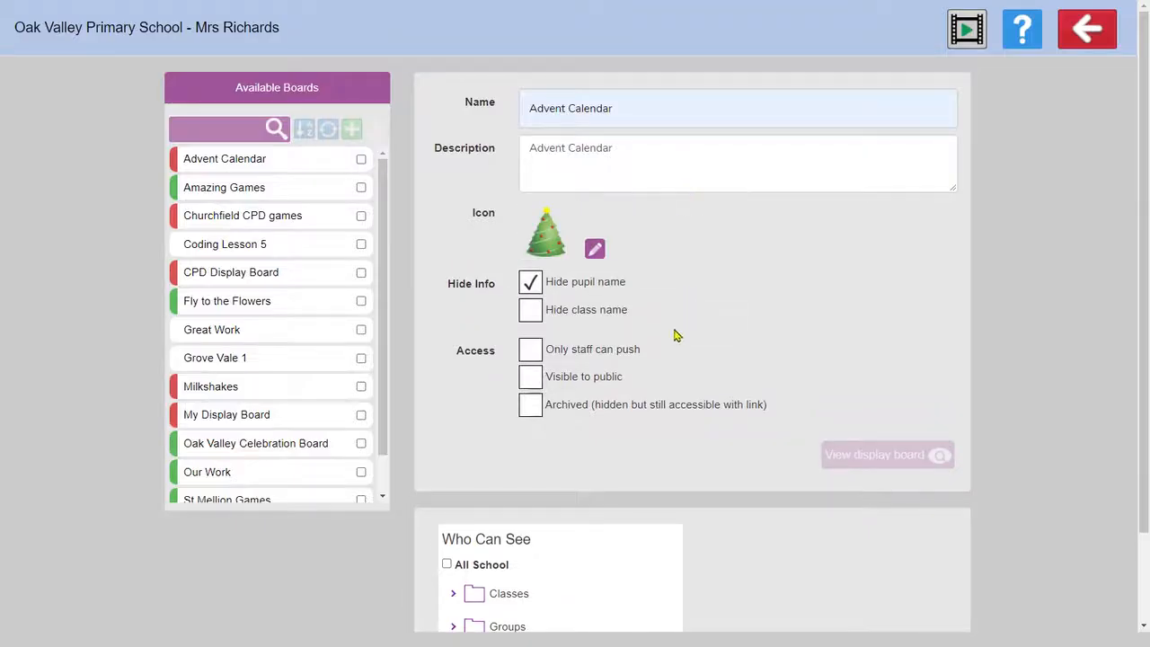
Step: Make the display board visible to the Dolphins class and to the public, and save it
{"action": "scroll", "coordinate": [620, 405], "scroll_direction": "down", "scroll_amount": 2}
{"action": "left_click", "coordinate": [450, 490]}
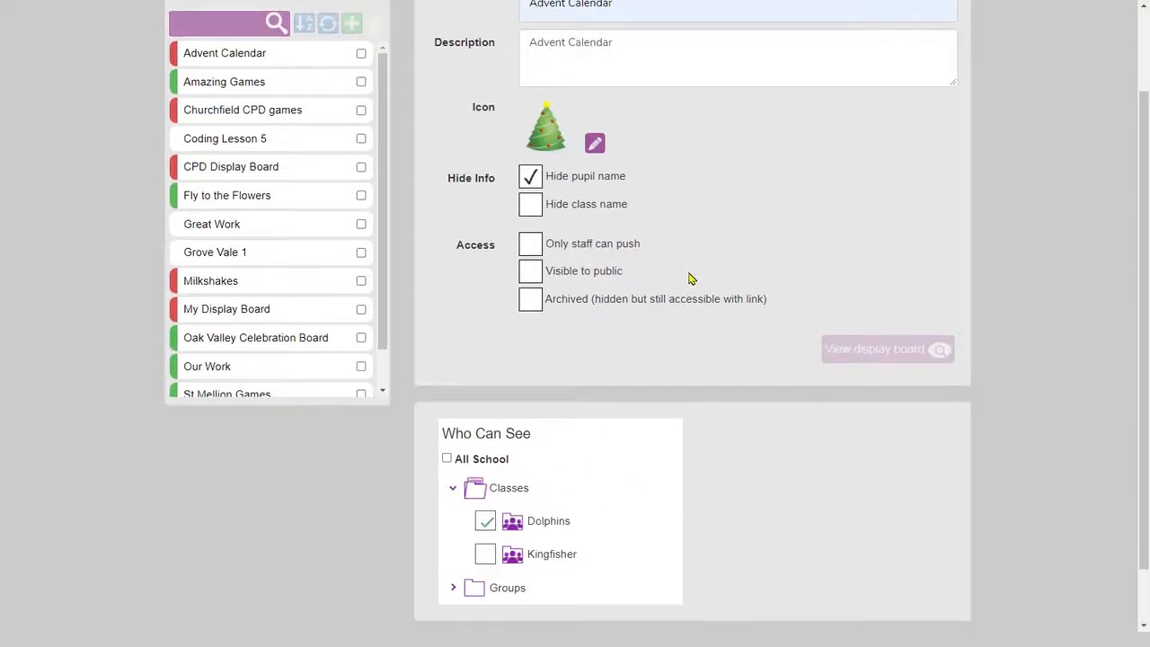
{"action": "left_click", "coordinate": [532, 272]}
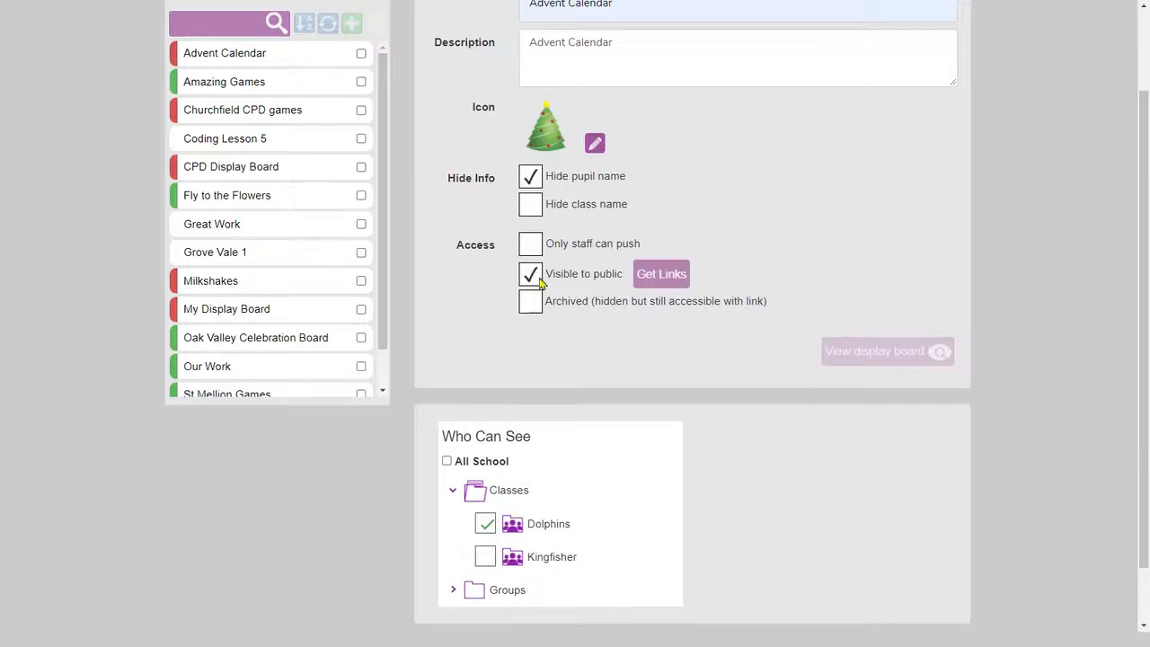
{"action": "scroll", "coordinate": [680, 284], "scroll_direction": "down", "scroll_amount": 1}
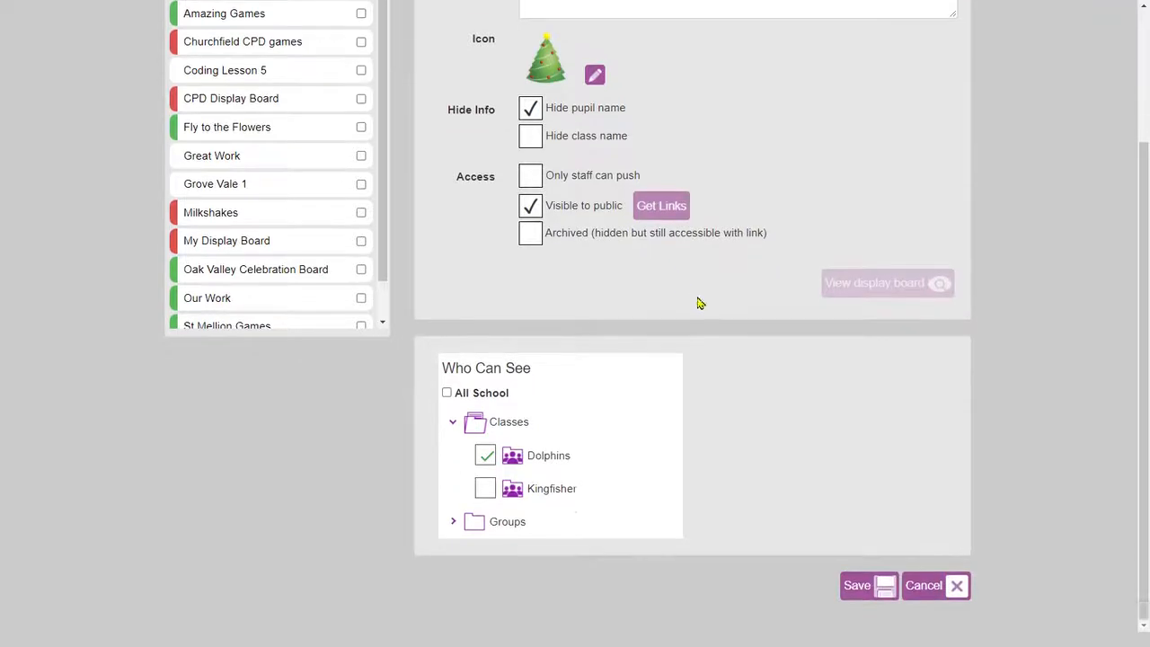
{"action": "left_click", "coordinate": [868, 584]}
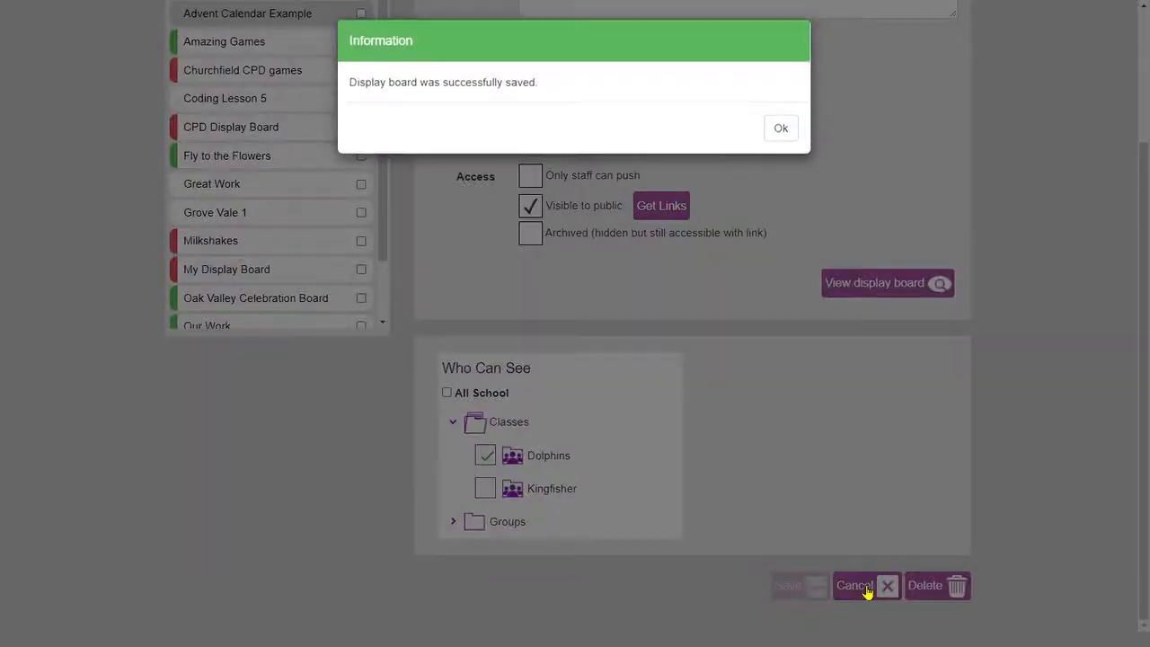
{"action": "left_click", "coordinate": [781, 128]}
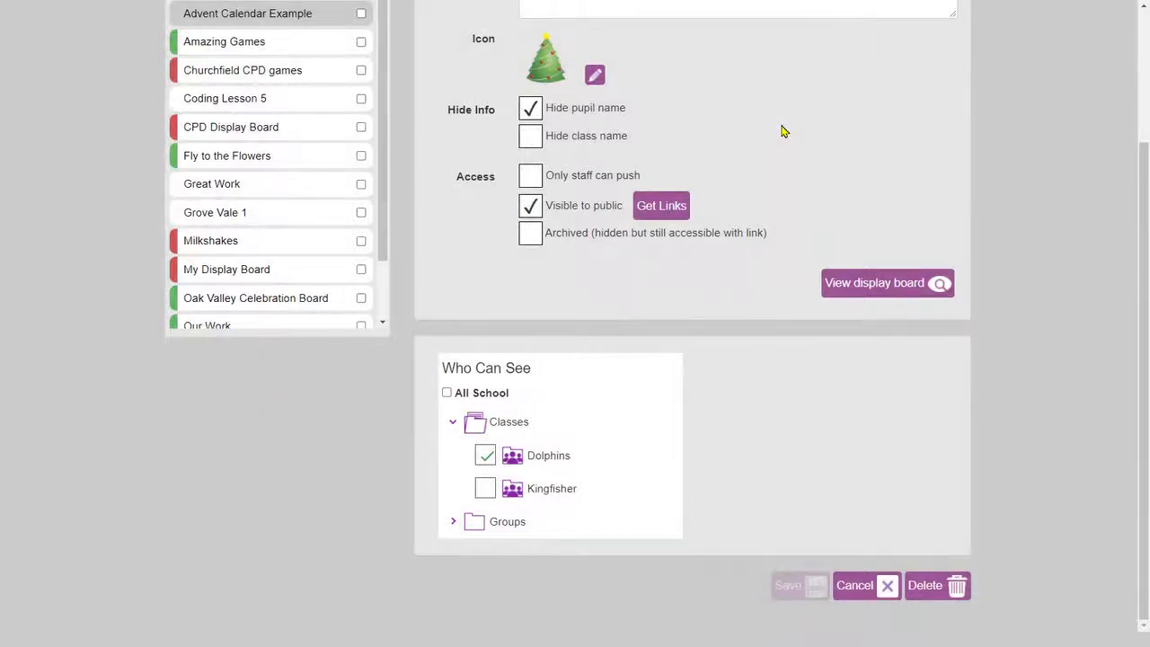
Step: Exit the display board settings and confirm leaving, returning to the school display boards
{"action": "scroll", "coordinate": [782, 131], "scroll_direction": "up", "scroll_amount": 2}
{"action": "left_click", "coordinate": [1083, 51]}
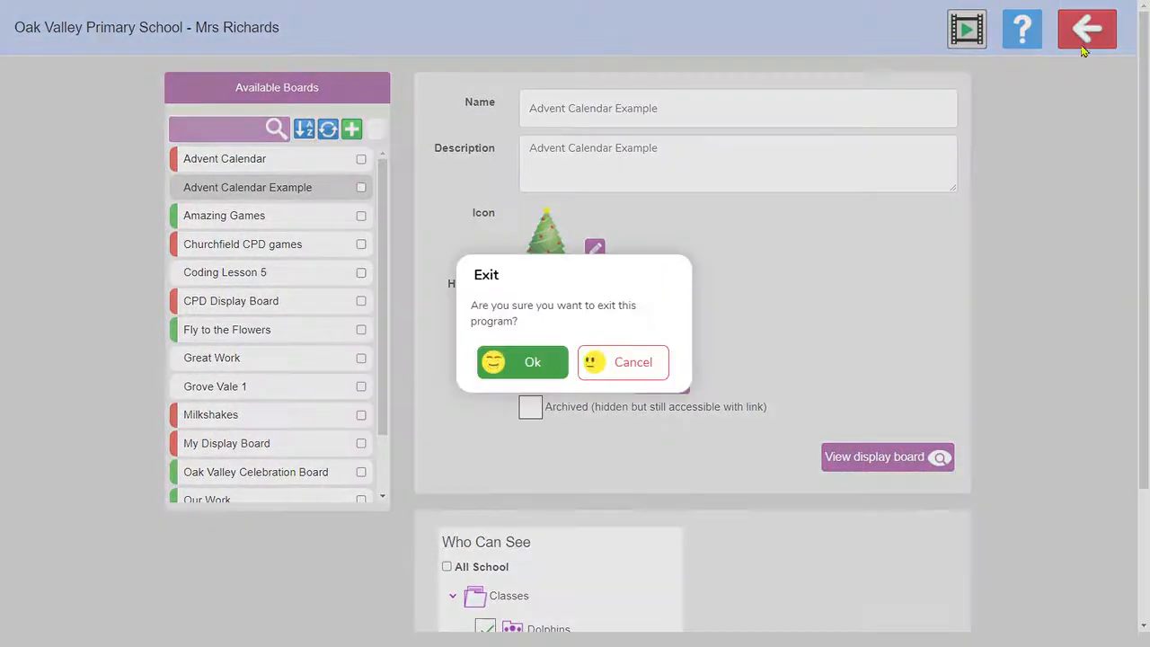
{"action": "left_click", "coordinate": [543, 364]}
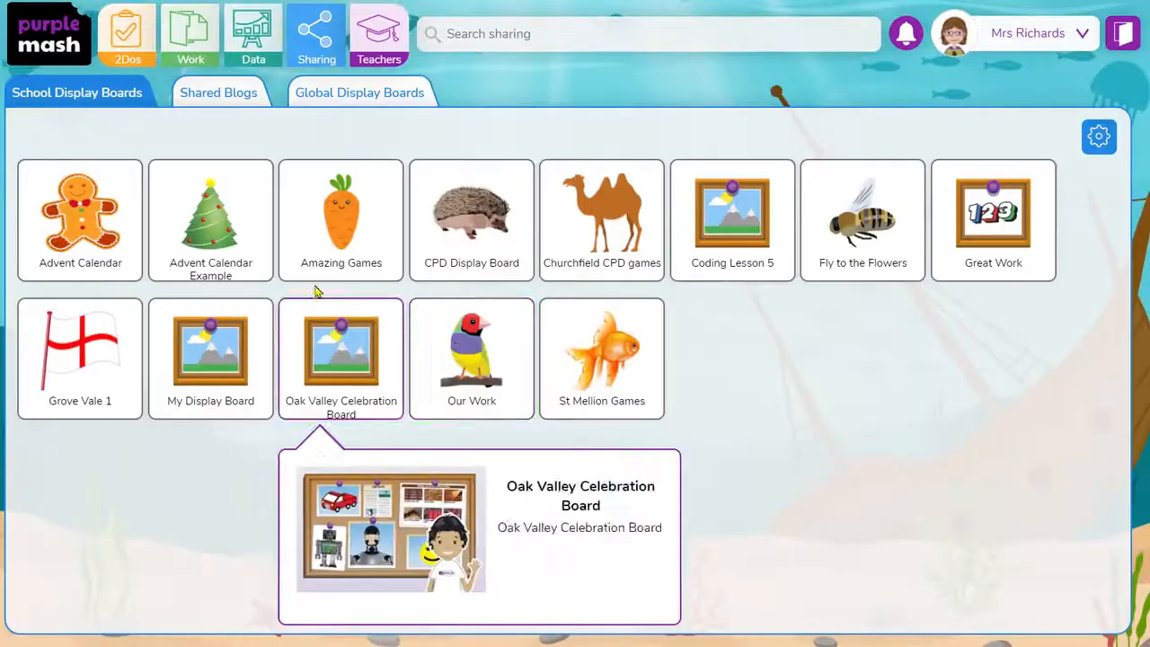
Step: Find the Advent Calendar 2Do set for the Dolphins class and open its folder of pupils' work
{"action": "left_click", "coordinate": [141, 51]}
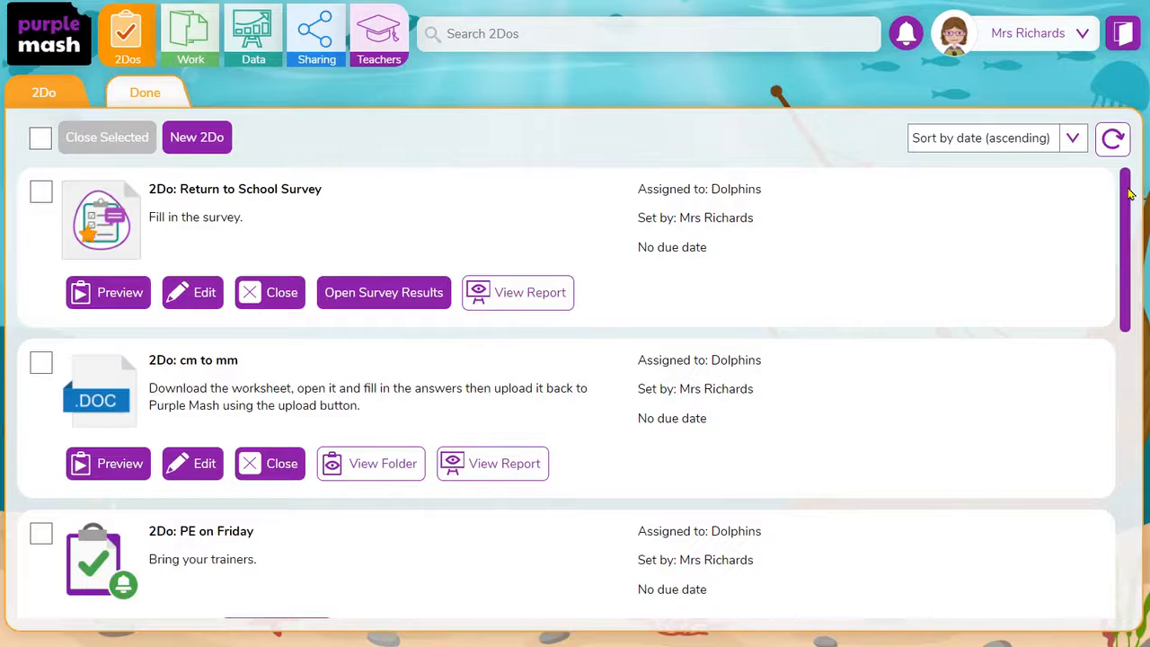
{"action": "left_click_drag", "start_coordinate": [1130, 193], "coordinate": [1129, 483]}
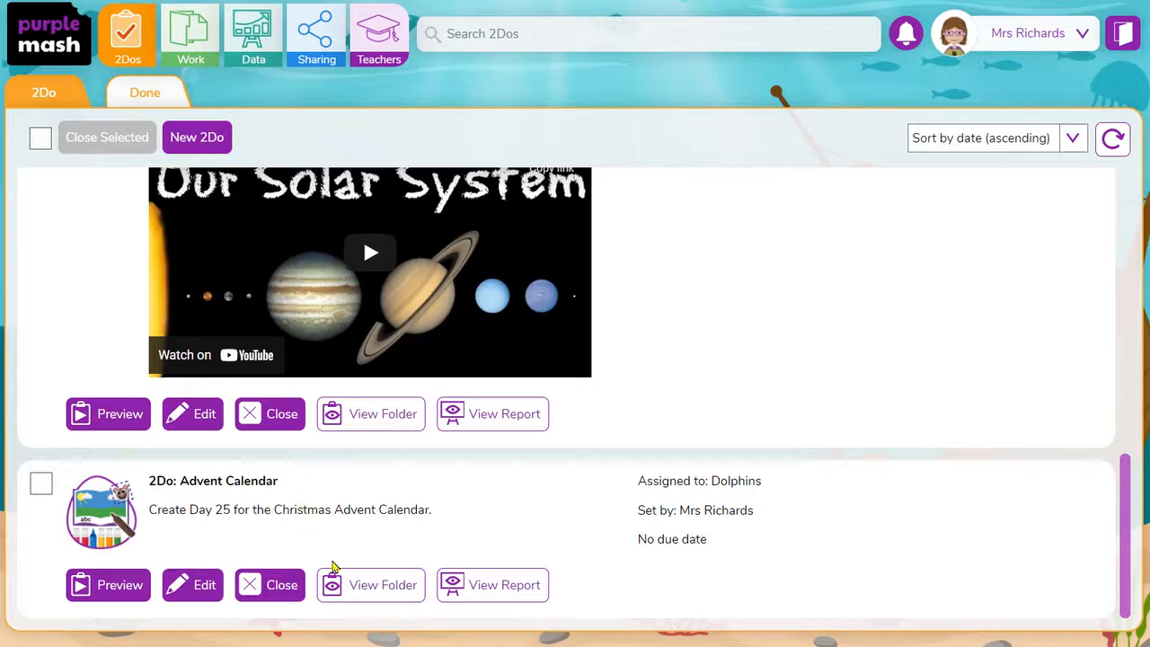
{"action": "left_click", "coordinate": [345, 585]}
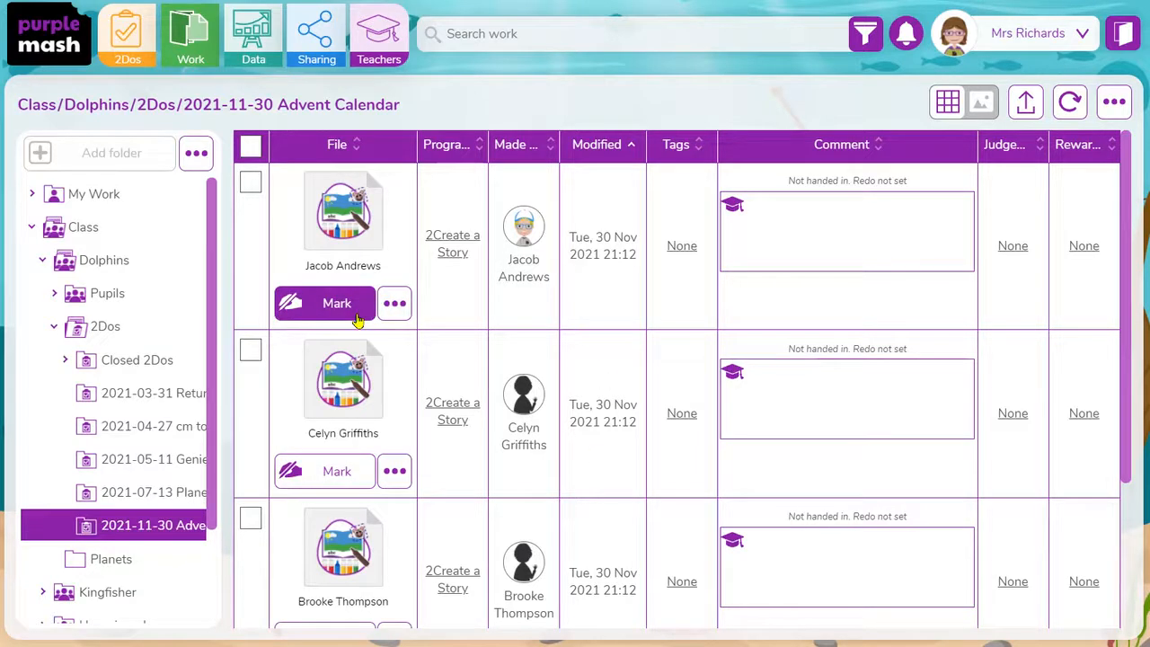
Step: Select all the pupils' work in the 2Do folder, push it to the Advent Calendar Example display board, and dismiss the notice
{"action": "left_click", "coordinate": [252, 146]}
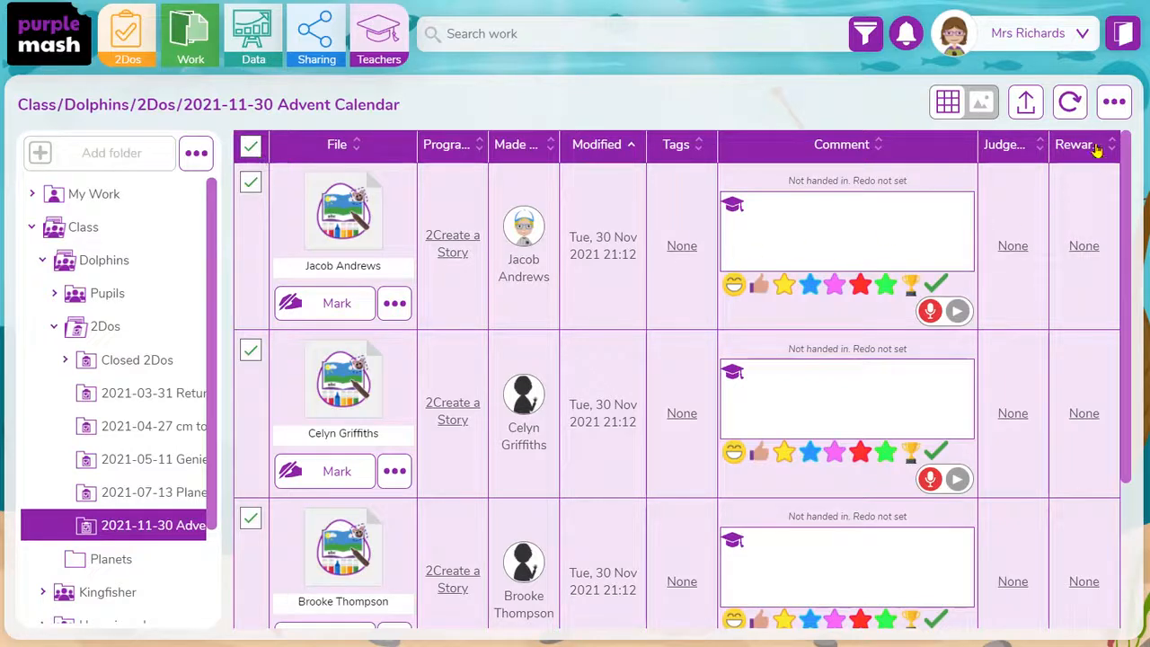
{"action": "left_click", "coordinate": [1114, 102]}
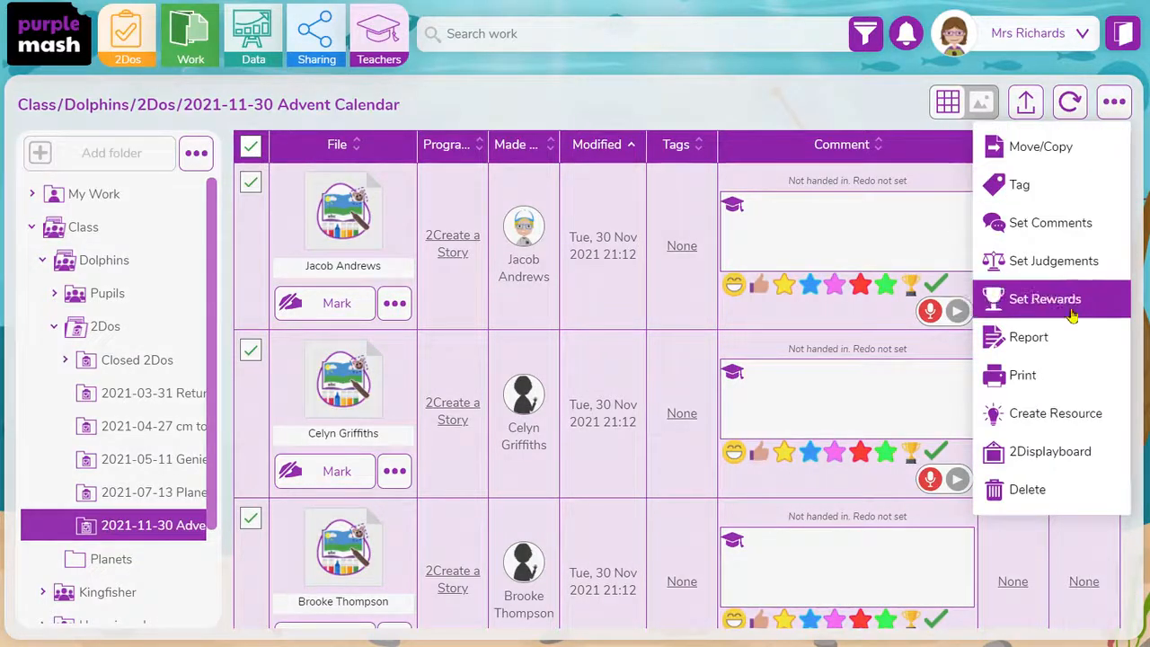
{"action": "left_click", "coordinate": [1065, 454]}
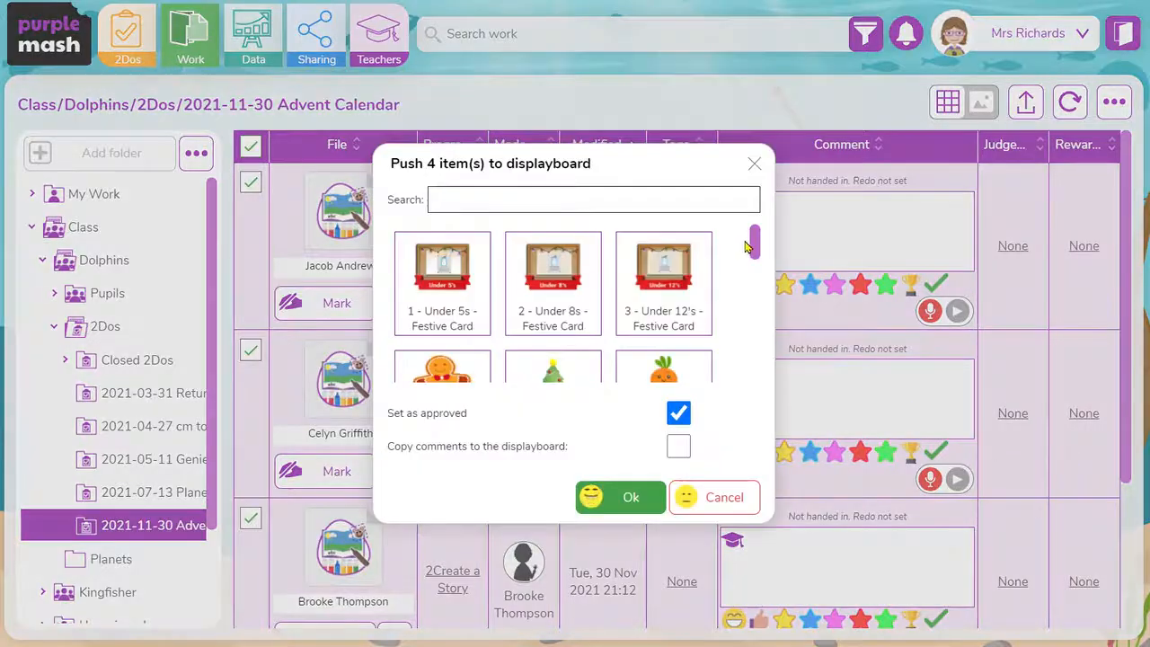
{"action": "left_click_drag", "start_coordinate": [755, 244], "coordinate": [755, 277]}
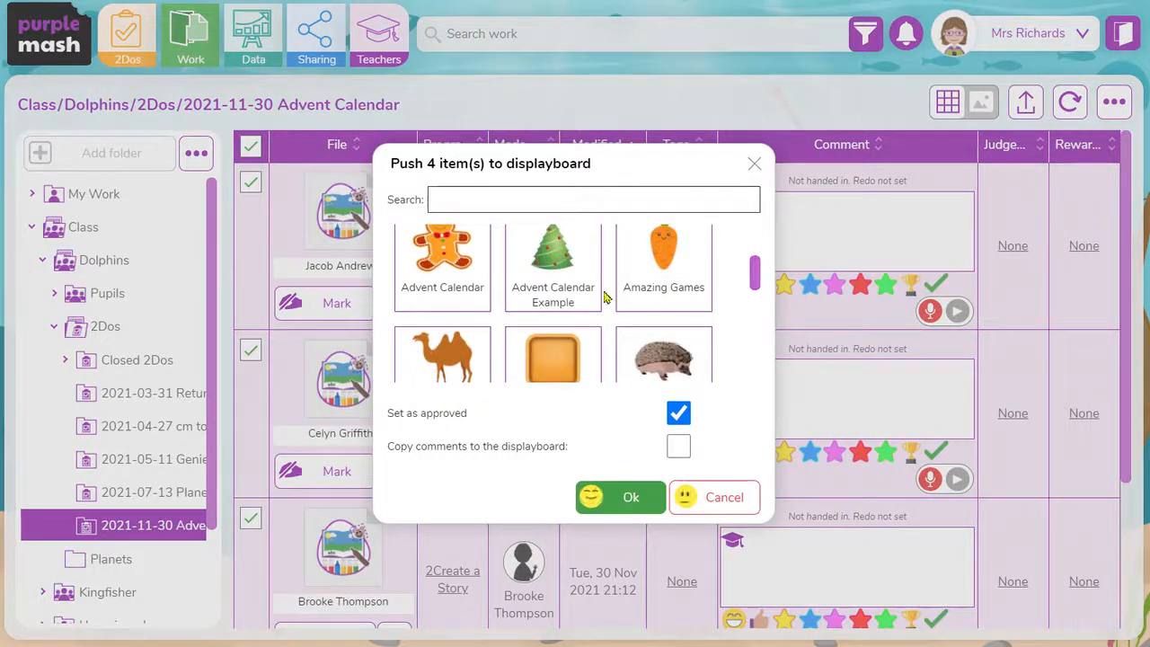
{"action": "left_click", "coordinate": [568, 290]}
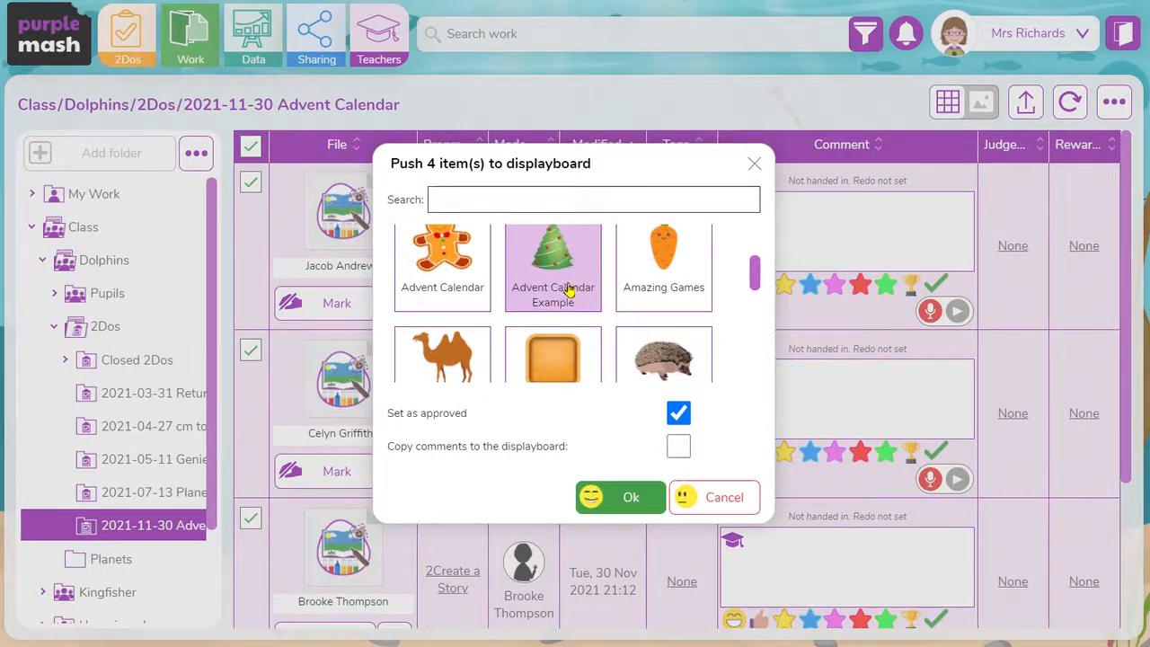
{"action": "left_click", "coordinate": [617, 518]}
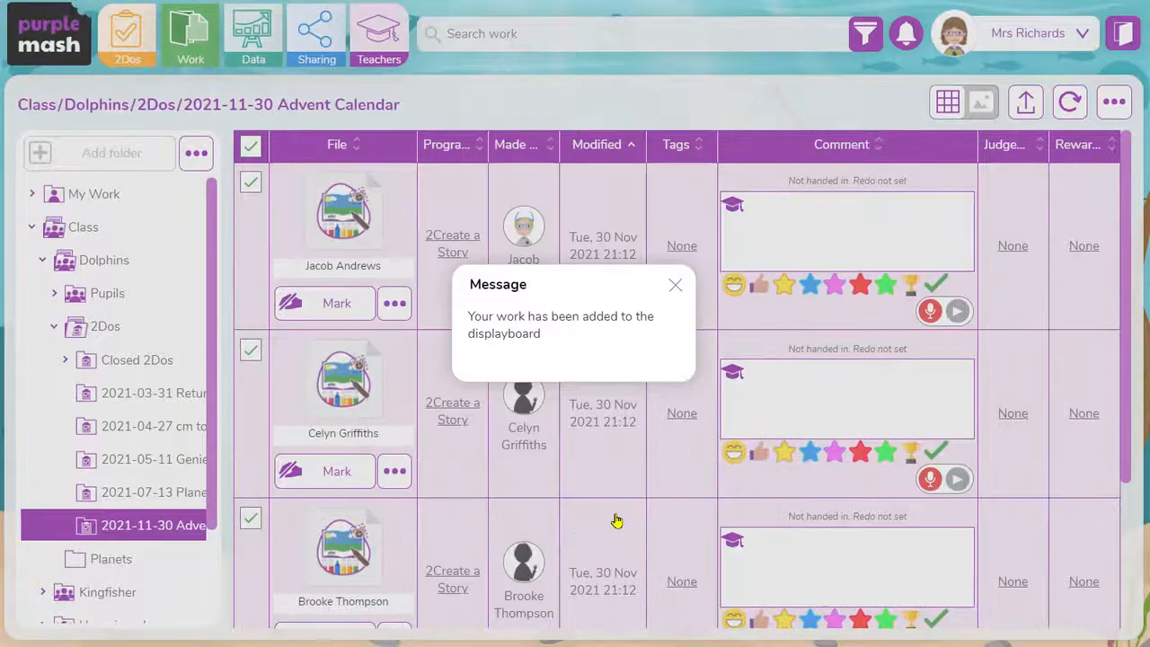
{"action": "left_click", "coordinate": [676, 285]}
Step: Open the Advent Calendar Example board from the school display boards to view the shared work
{"action": "left_click", "coordinate": [316, 34]}
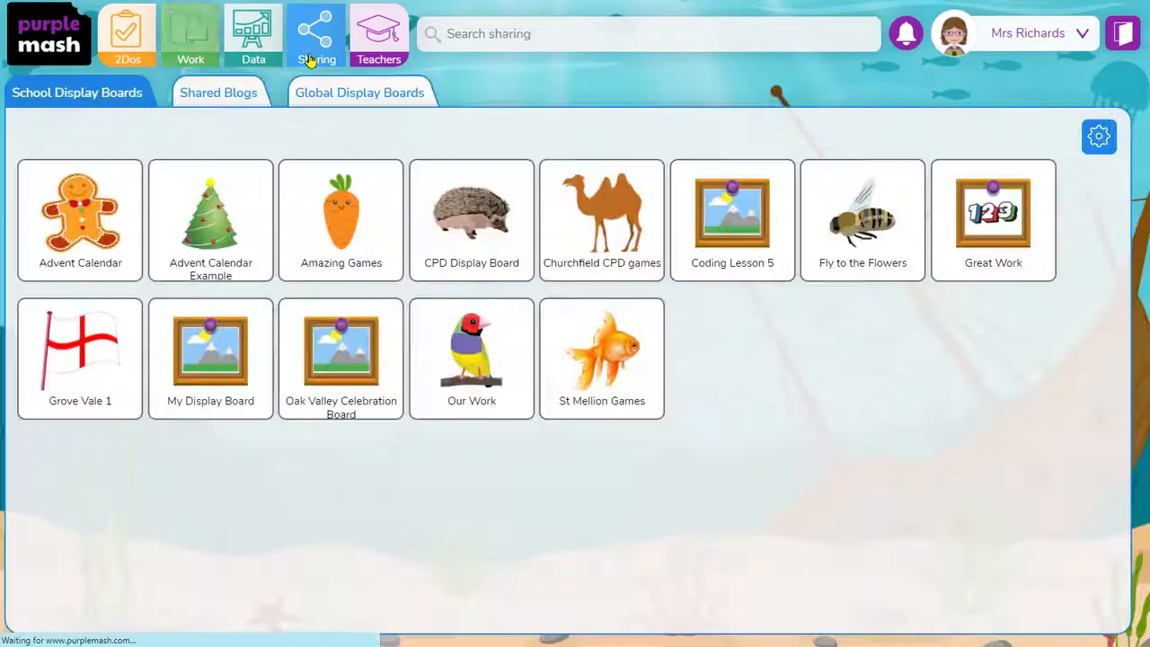
{"action": "left_click", "coordinate": [251, 176]}
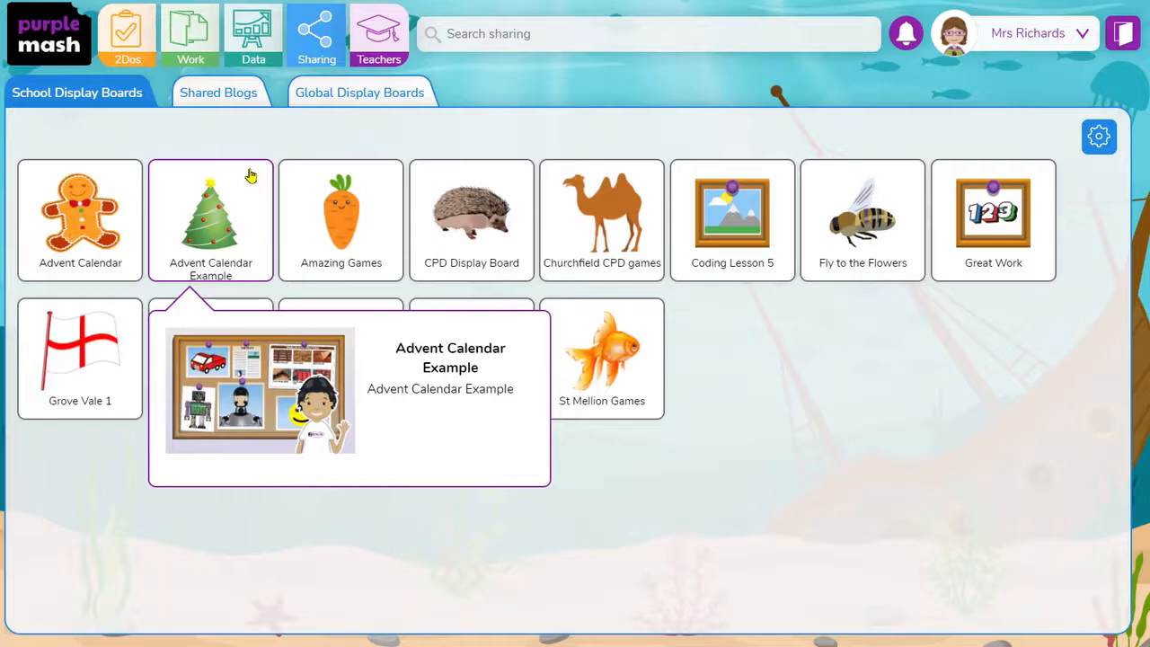
{"action": "left_click", "coordinate": [251, 176]}
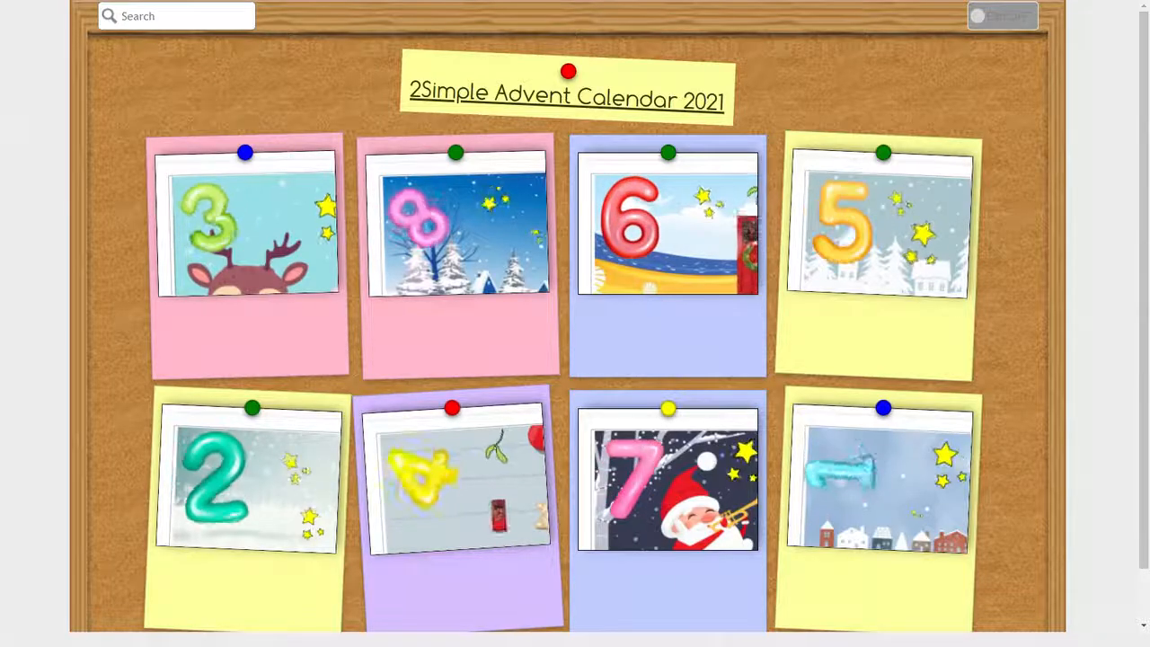